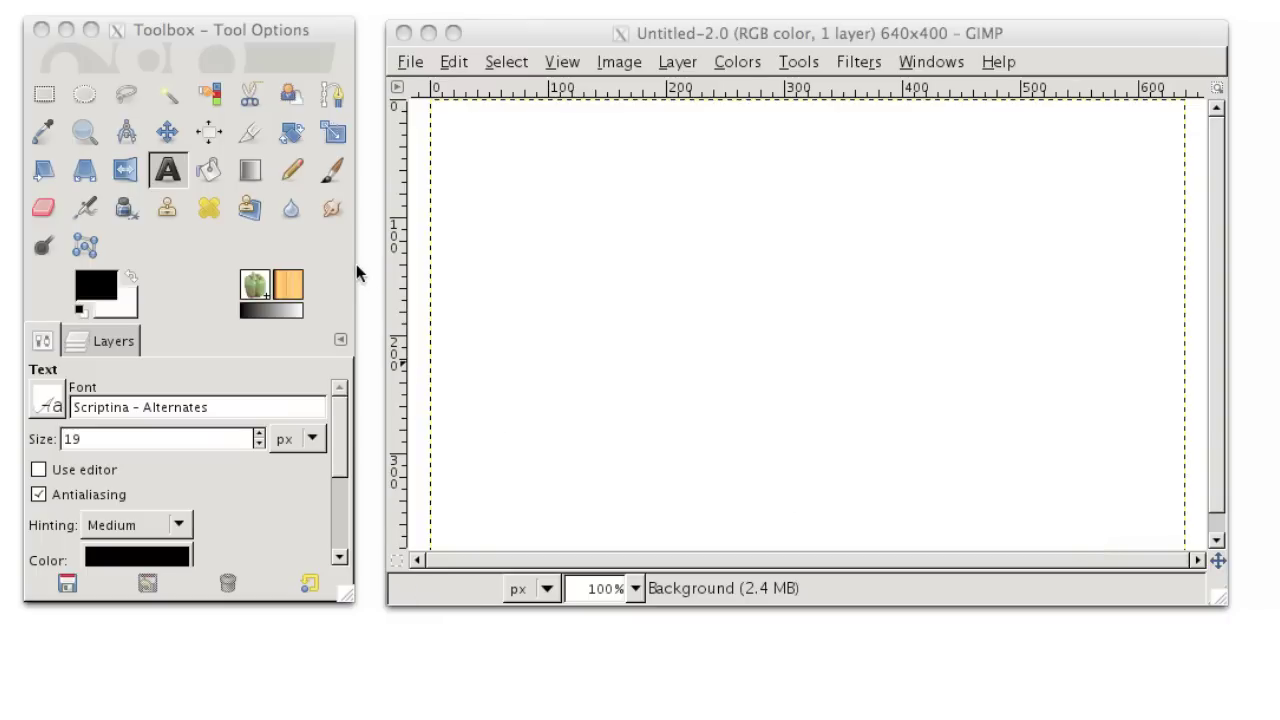
Select the Paintbrush tool and set its opacity to 100.
{"action": "left_click", "coordinate": [336, 178]}
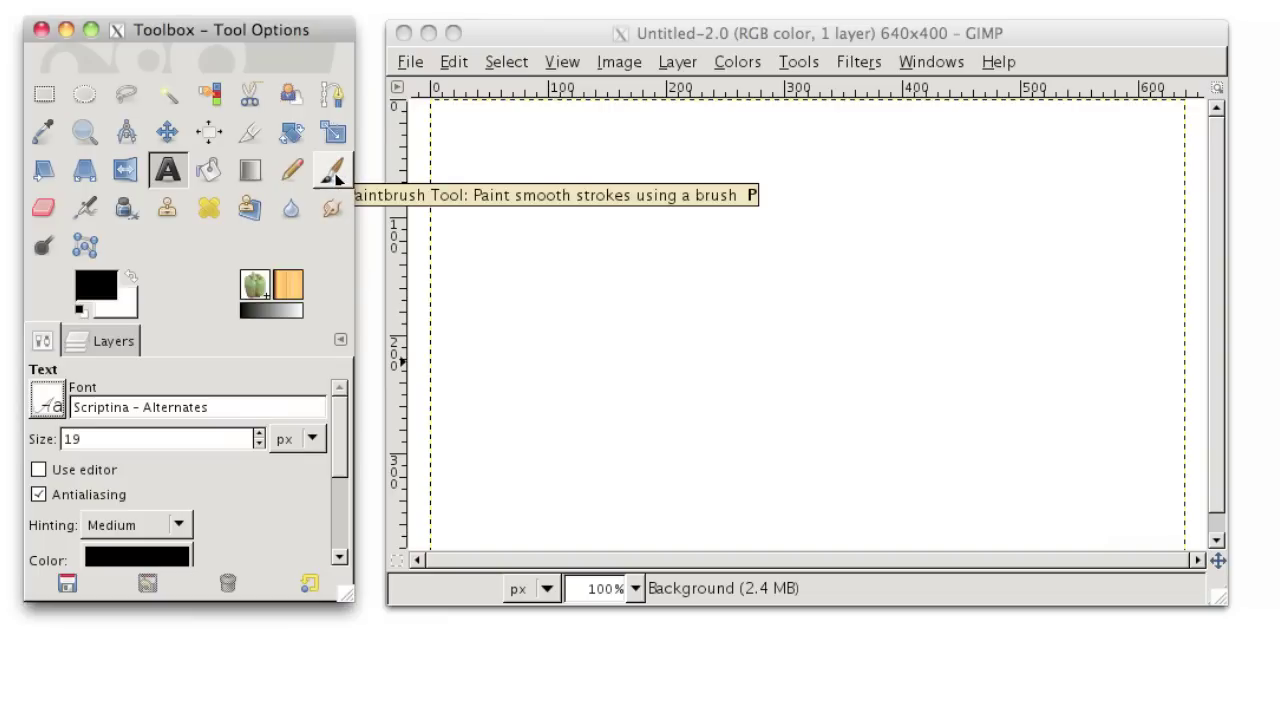
{"action": "left_click", "coordinate": [333, 176]}
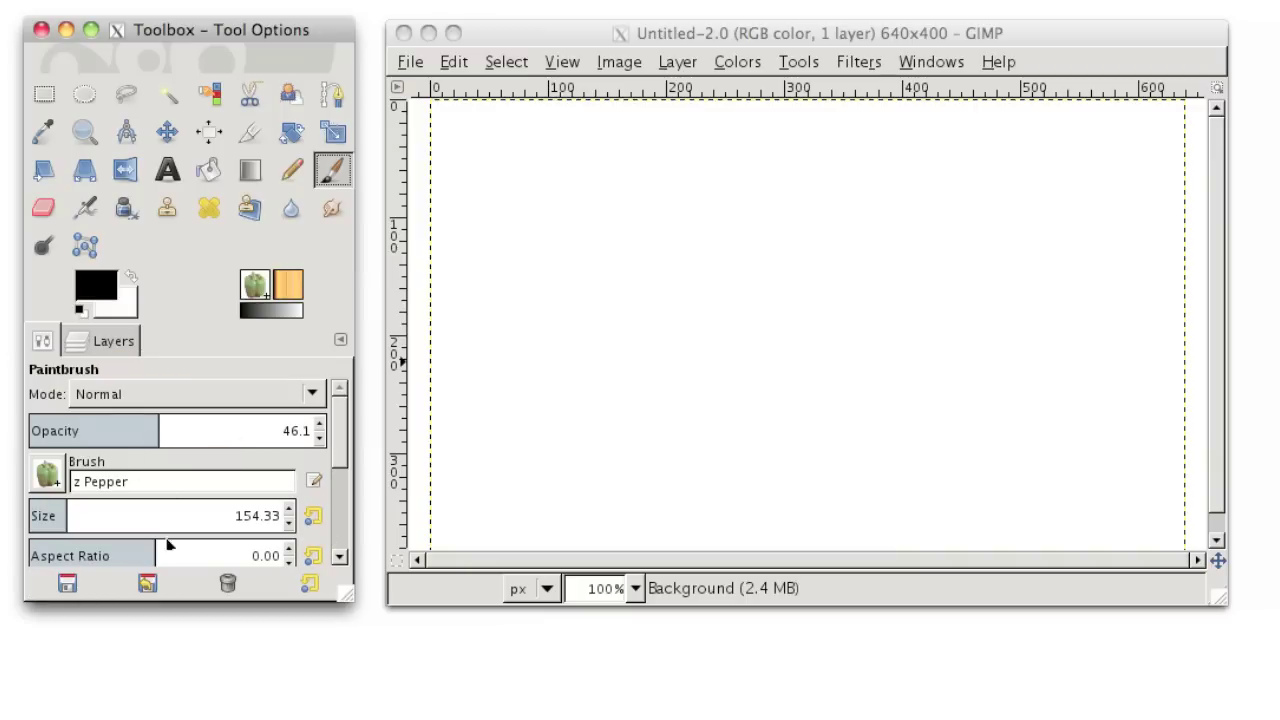
{"action": "mouse_move", "coordinate": [338, 451]}
{"action": "left_mouse_down"}
{"action": "mouse_move", "coordinate": [337, 523]}
{"action": "mouse_move", "coordinate": [341, 432]}
{"action": "left_mouse_up"}
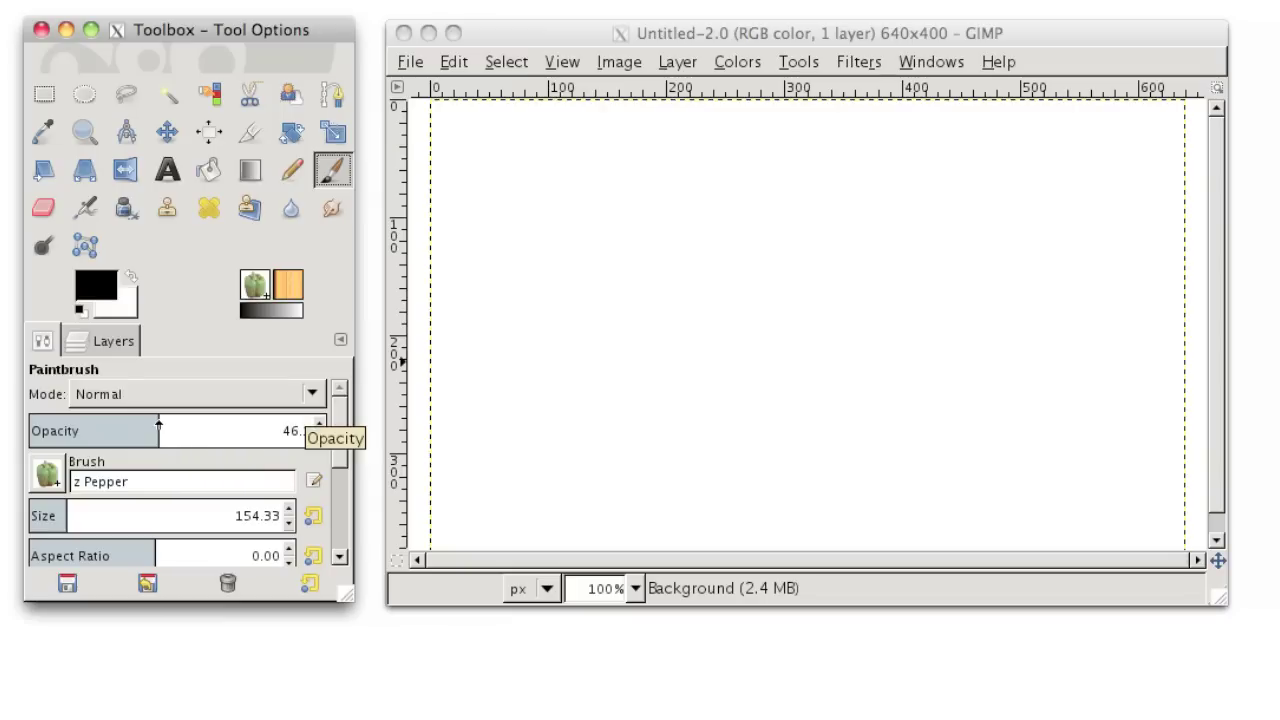
{"action": "left_click_drag", "start_coordinate": [158, 425], "coordinate": [78, 430]}
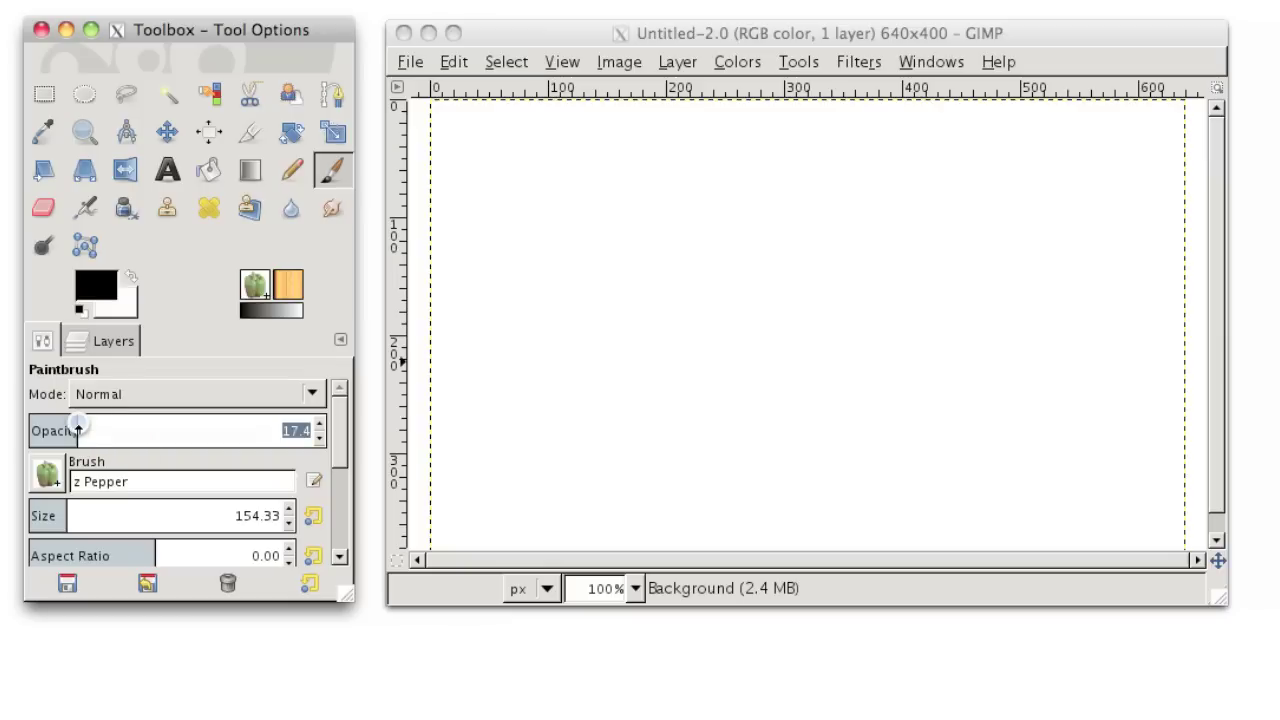
{"action": "left_click_drag", "start_coordinate": [78, 430], "coordinate": [328, 433]}
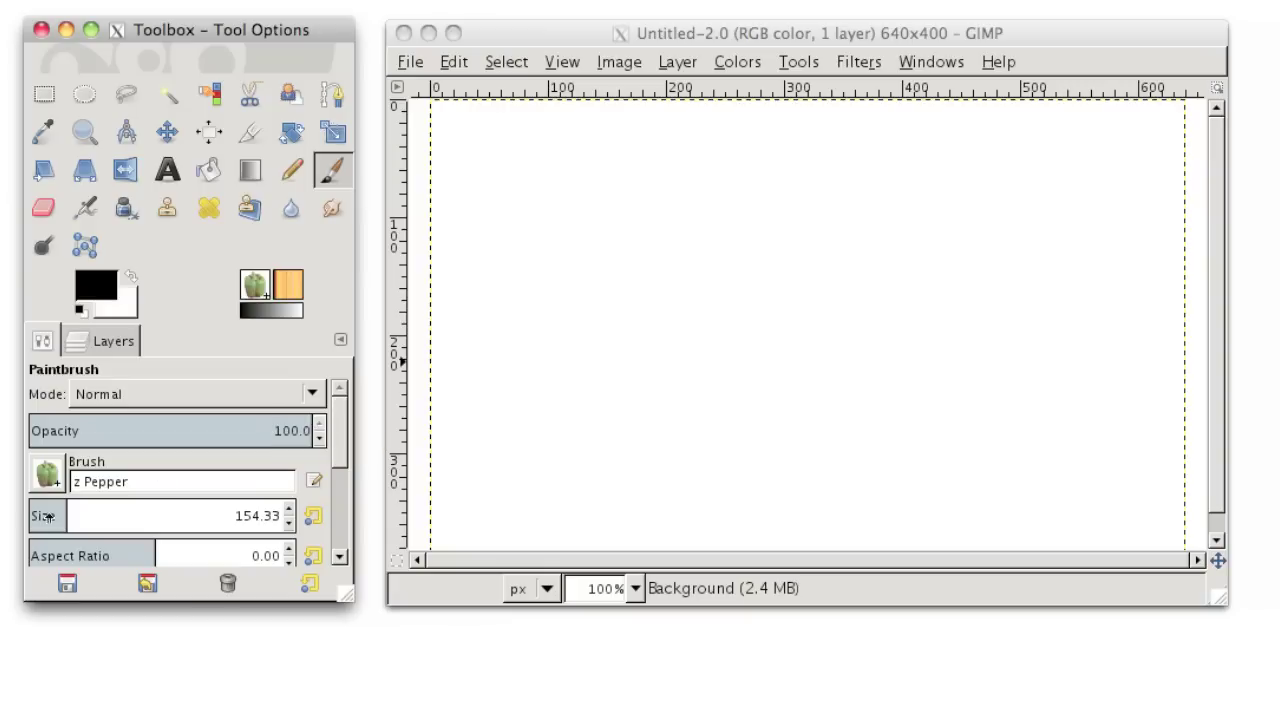
Adjust the brush size slider to roughly 440.
{"action": "left_click_drag", "start_coordinate": [63, 515], "coordinate": [47, 515]}
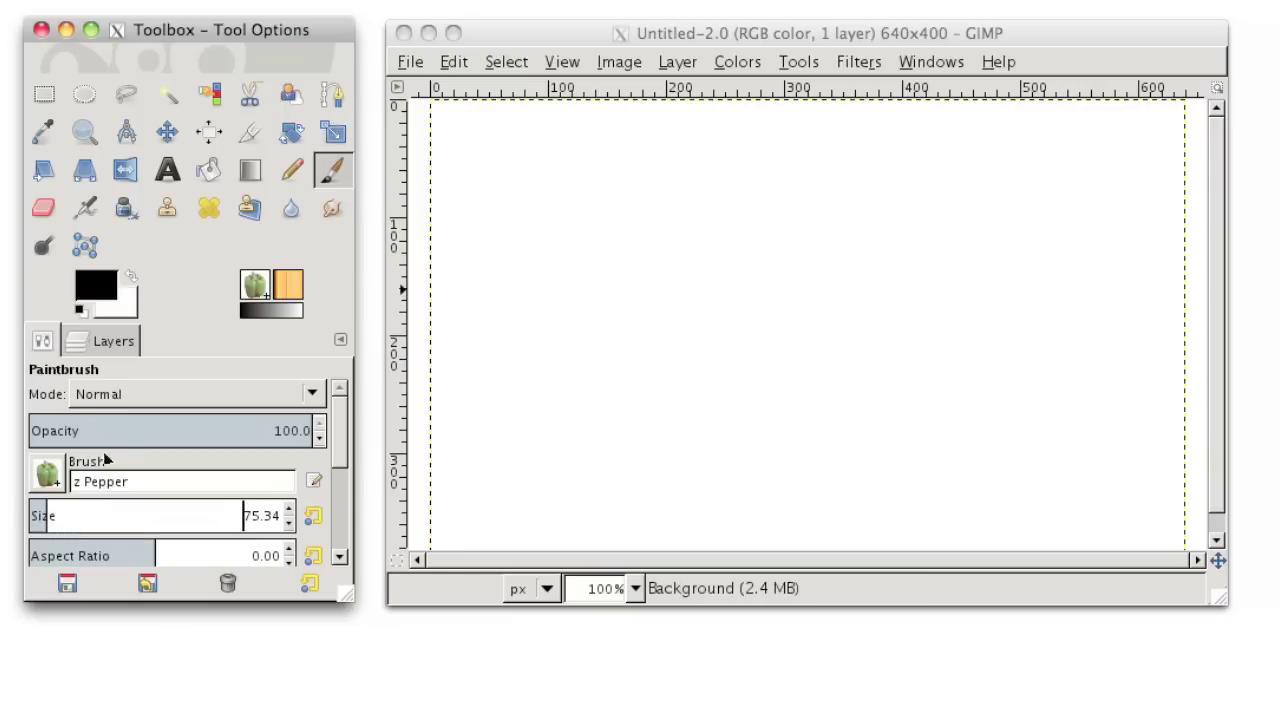
{"action": "left_click_drag", "start_coordinate": [46, 515], "coordinate": [139, 515]}
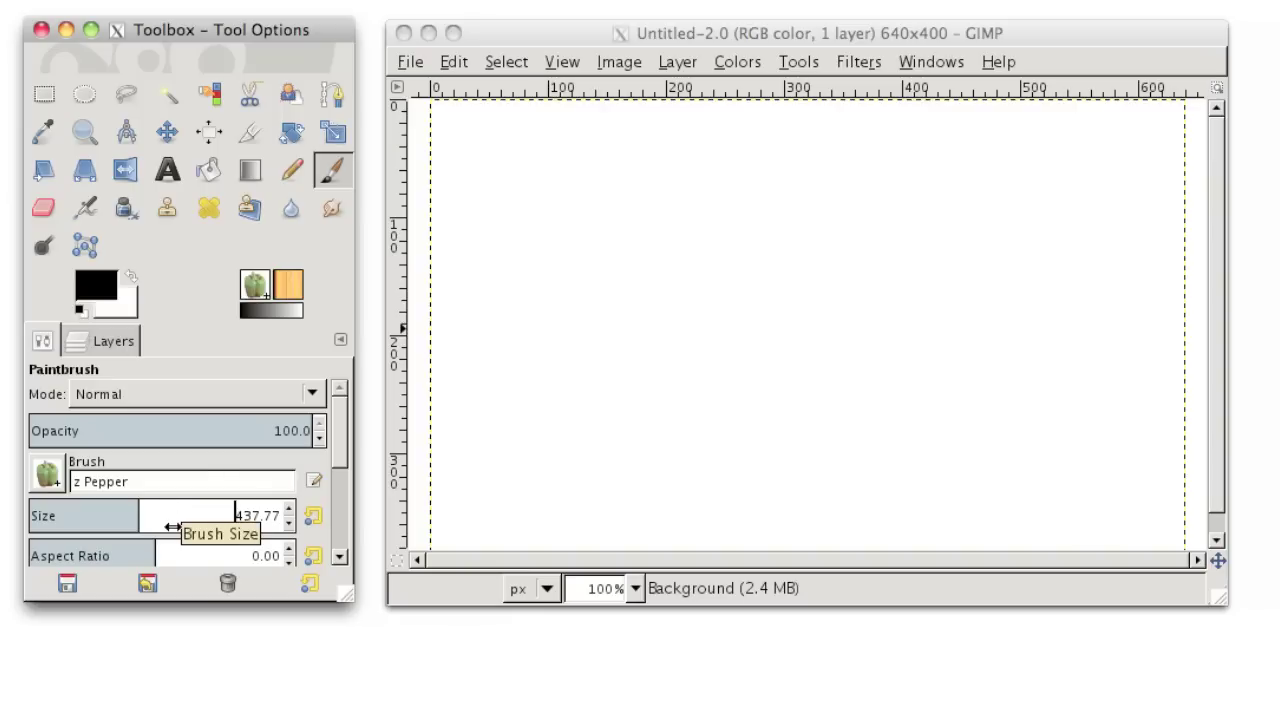
{"action": "mouse_move", "coordinate": [172, 527]}
{"action": "left_mouse_down"}
{"action": "mouse_move", "coordinate": [143, 527]}
{"action": "mouse_move", "coordinate": [229, 527]}
{"action": "mouse_move", "coordinate": [180, 527]}
{"action": "left_mouse_up"}
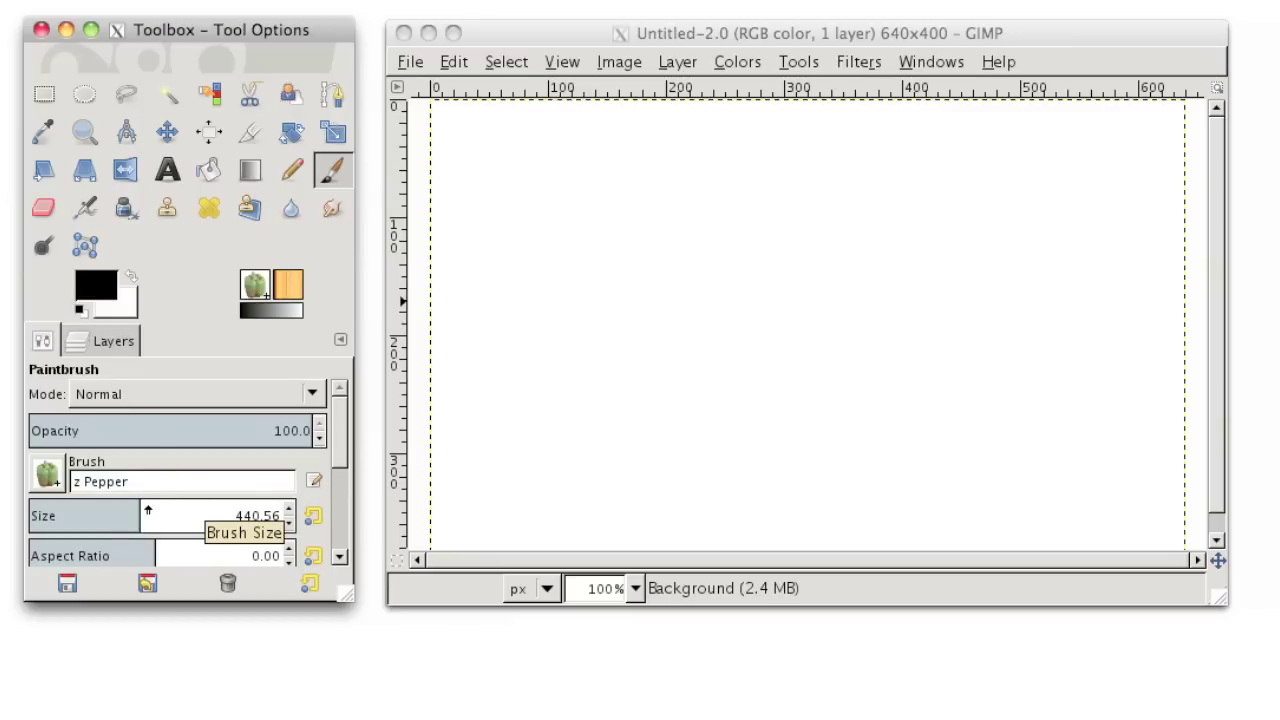
{"action": "left_click", "coordinate": [147, 505]}
Reduce the pepper brush size to about 289, then fine-tune it to 286 with the bracket keys.
{"action": "left_click_drag", "start_coordinate": [147, 505], "coordinate": [101, 505]}
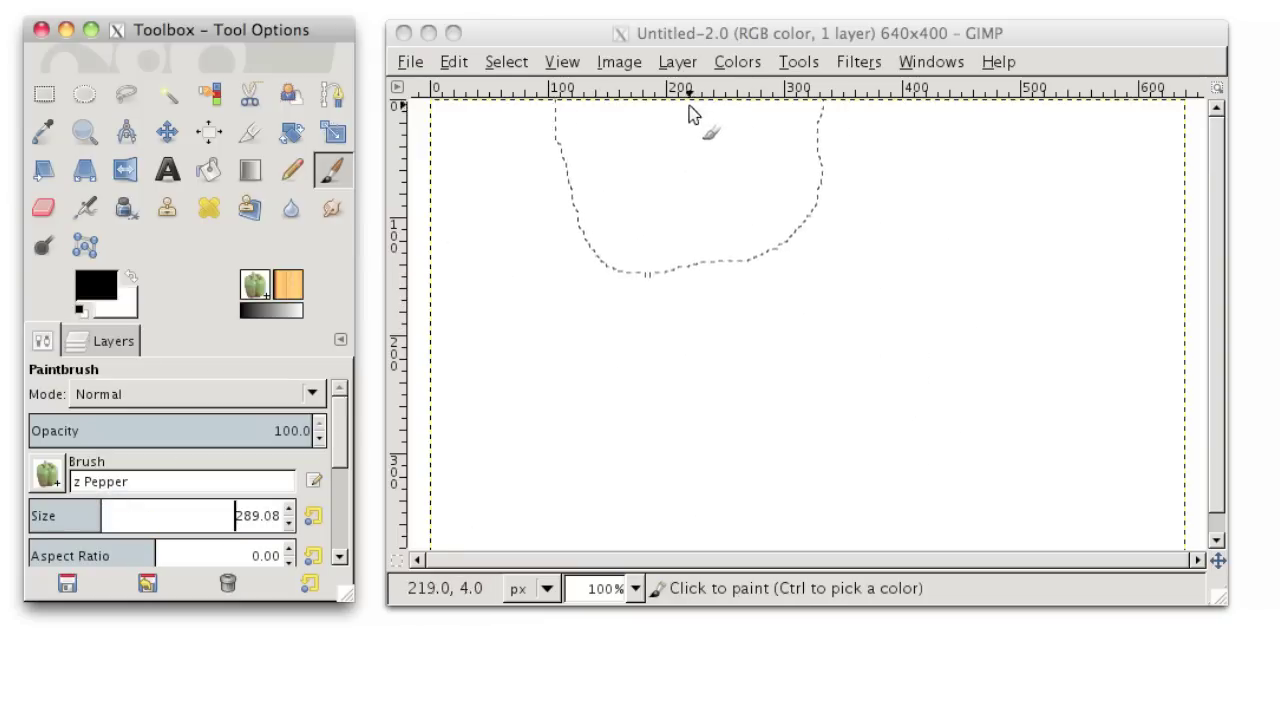
{"action": "left_click", "coordinate": [647, 35]}
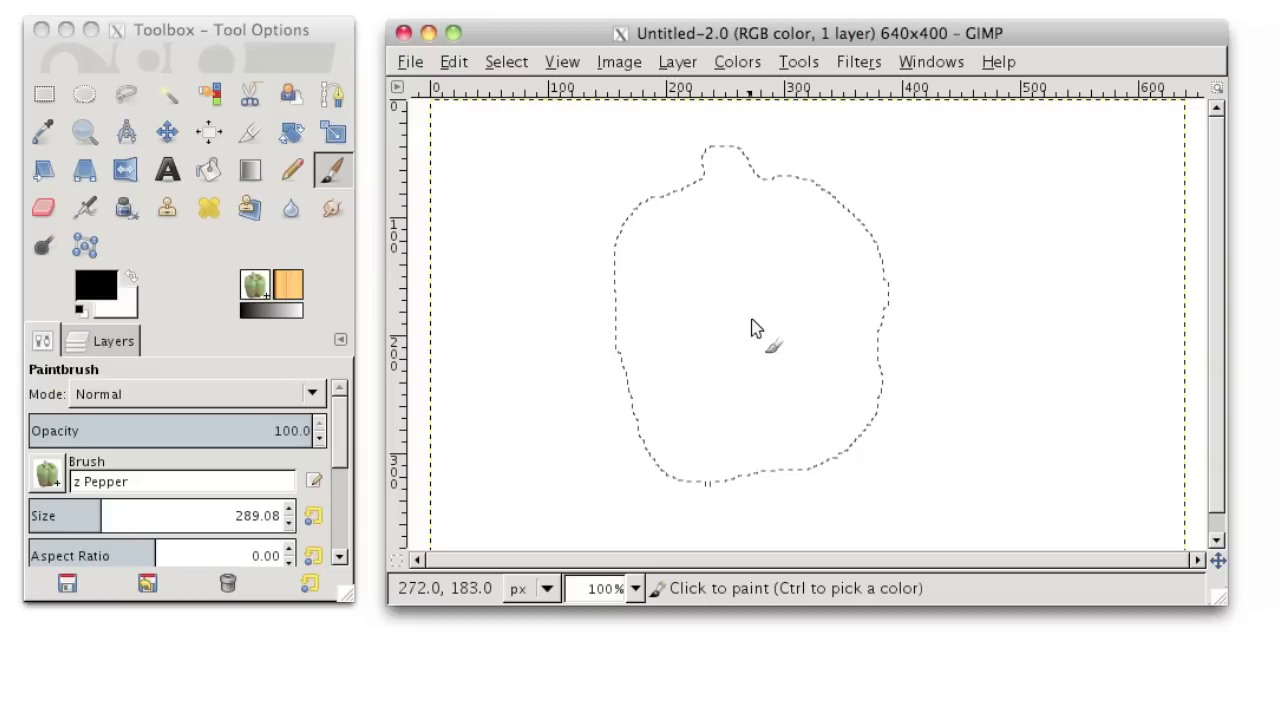
{"action": "key", "text": "bracketleft"}
{"action": "key", "text": "bracketleft"}
{"action": "key", "text": "bracketleft"}
{"action": "key", "text": "bracketleft"}
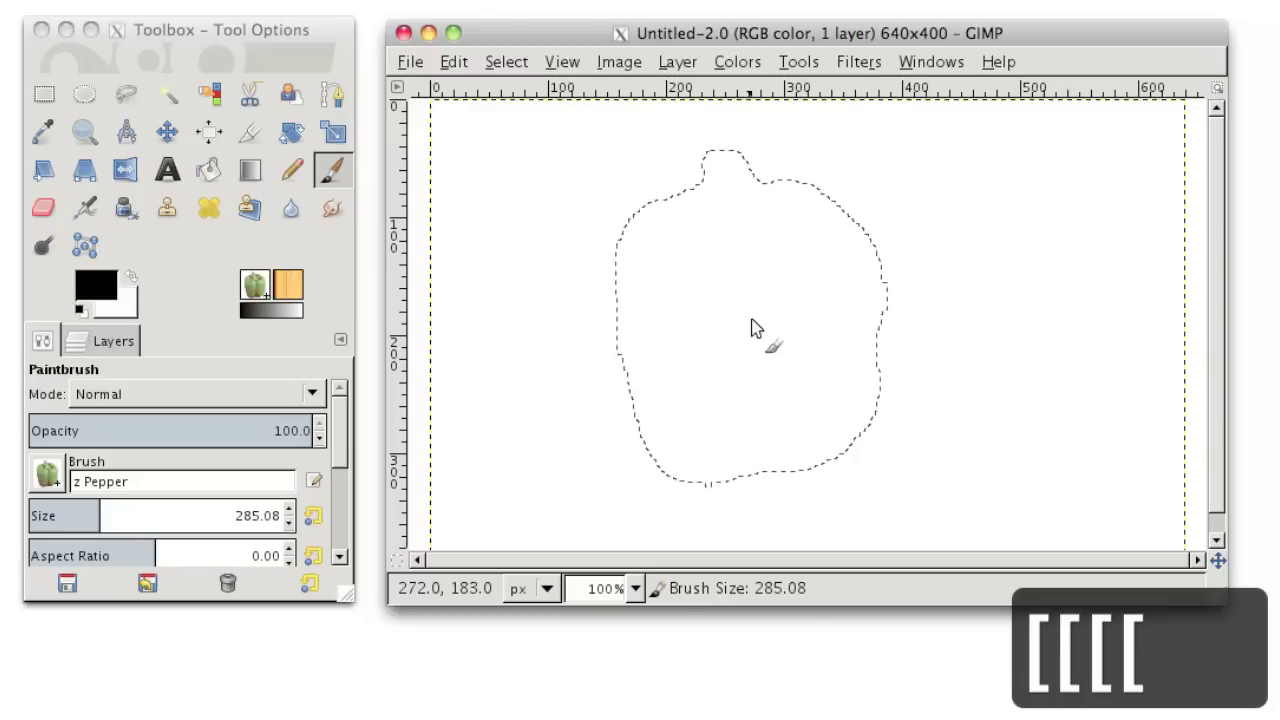
{"action": "key", "text": "bracketleft"}
{"action": "key", "text": "bracketleft"}
{"action": "key", "text": "bracketleft"}
{"action": "key", "text": "bracketleft"}
{"action": "key", "text": "bracketleft"}
{"action": "key", "text": "bracketleft"}
{"action": "key", "text": "bracketleft"}
{"action": "key", "text": "bracketleft"}
{"action": "key", "text": "bracketleft"}
{"action": "key", "text": "bracketleft"}
{"action": "key", "text": "bracketleft"}
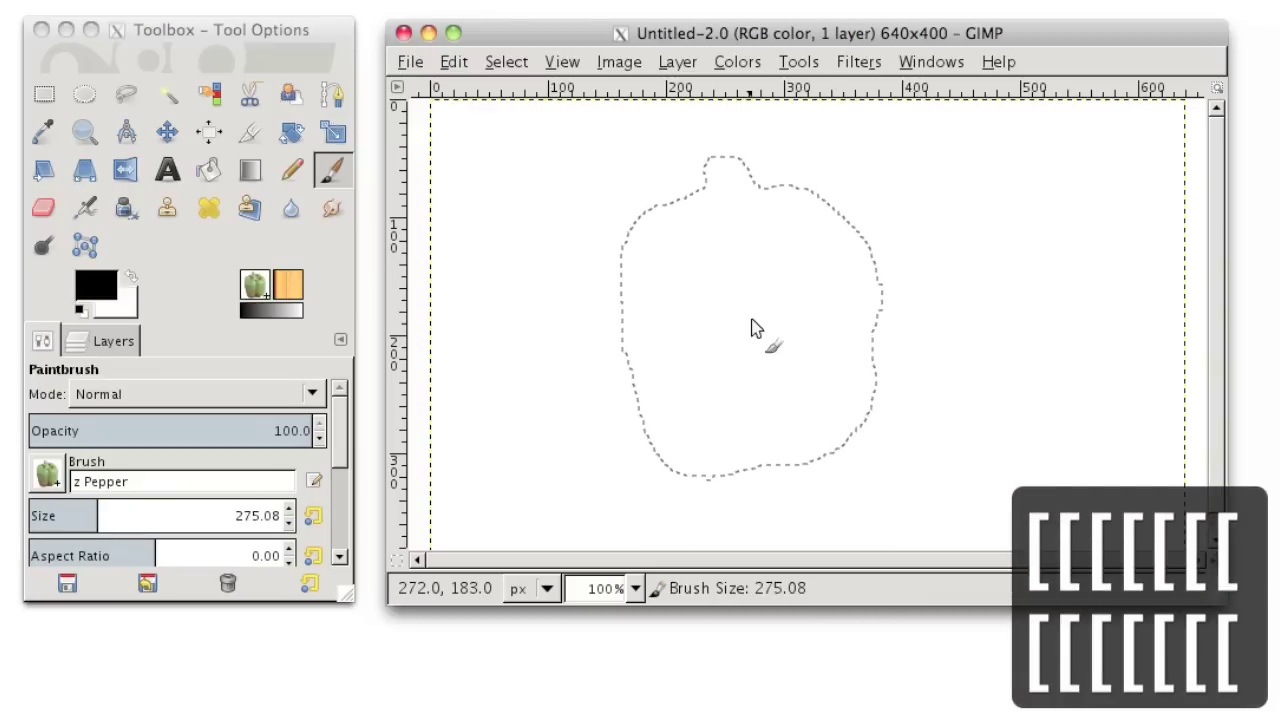
{"action": "key", "text": "bracketright"}
{"action": "key", "text": "bracketright"}
{"action": "key", "text": "bracketright"}
{"action": "key", "text": "bracketright"}
{"action": "key", "text": "bracketright"}
{"action": "key", "text": "bracketright"}
{"action": "key", "text": "bracketright"}
{"action": "key", "text": "bracketright"}
{"action": "key", "text": "bracketright"}
{"action": "key", "text": "bracketright"}
{"action": "key", "text": "bracketright"}
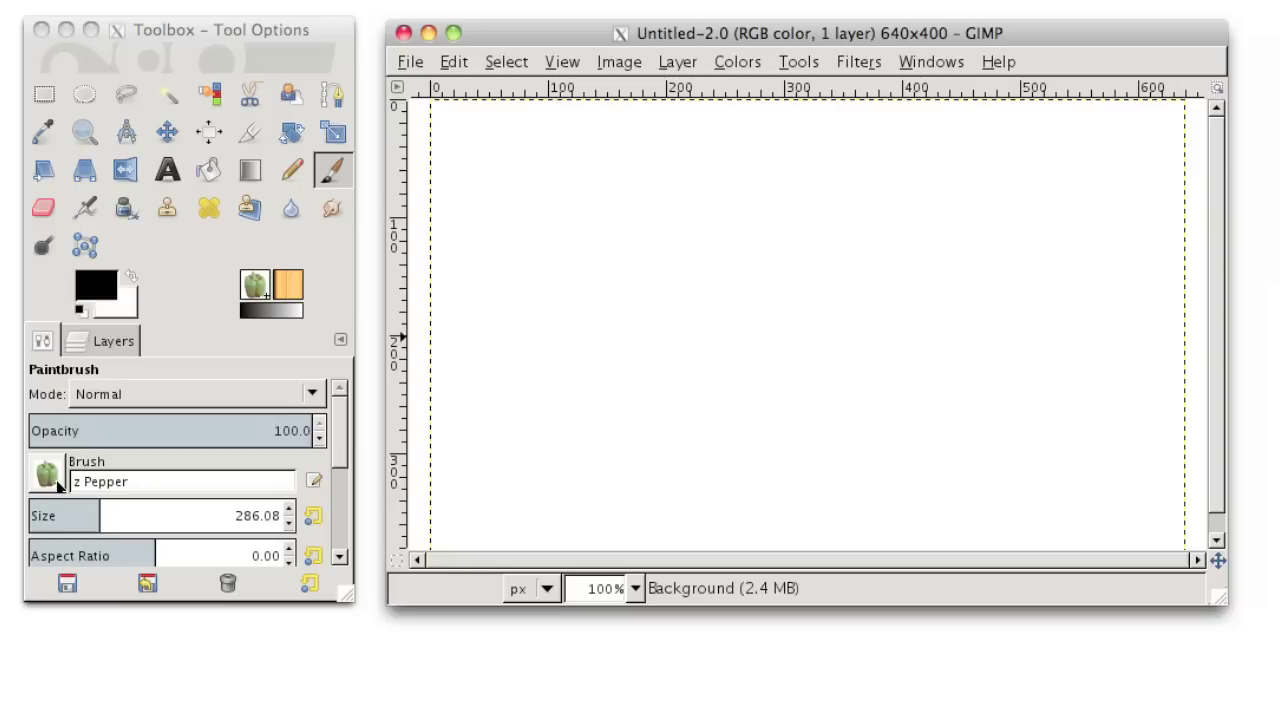
Paint a black dab on the left with the Hardness 025 brush at size 168.
{"action": "left_click", "coordinate": [57, 486]}
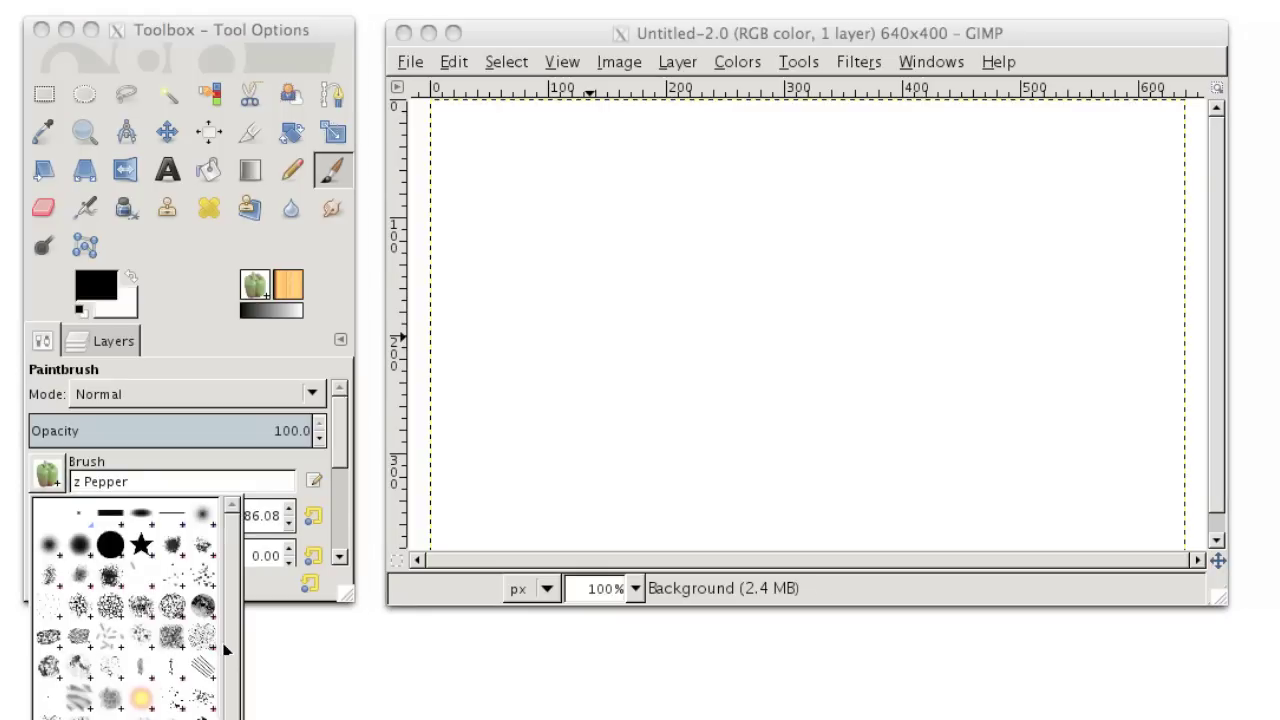
{"action": "left_click_drag", "start_coordinate": [240, 40], "coordinate": [258, 0]}
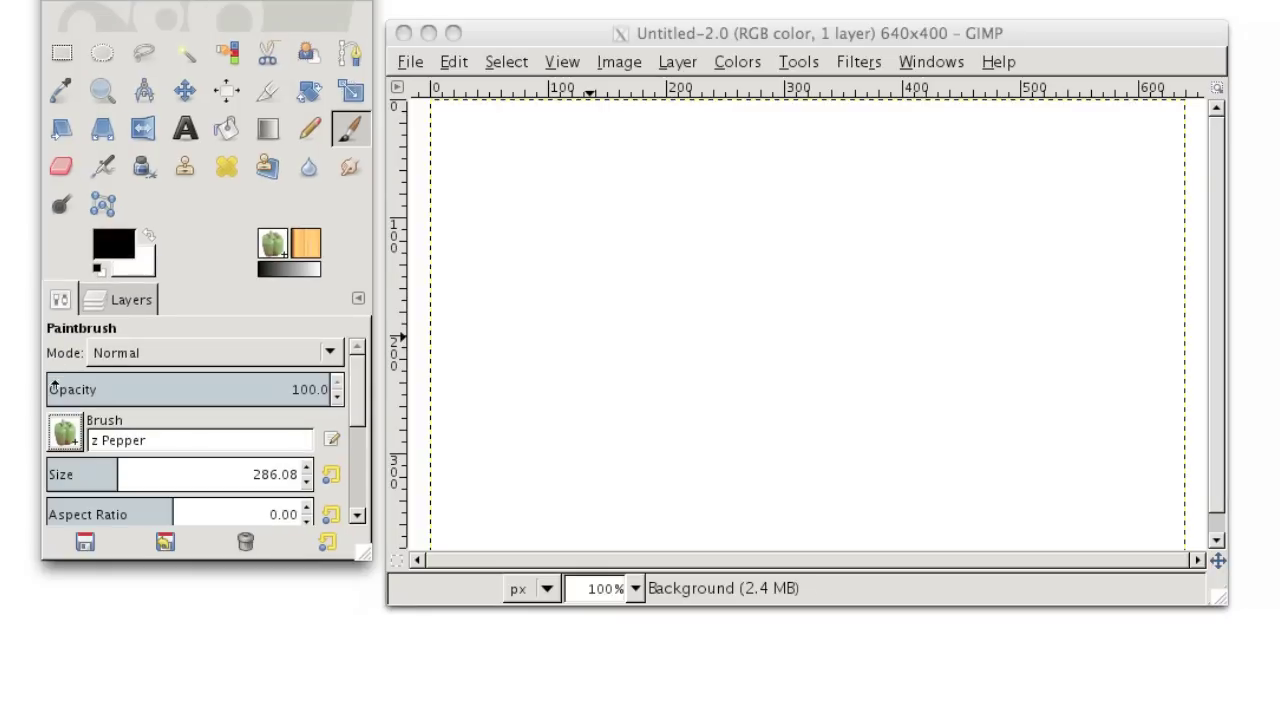
{"action": "left_click", "coordinate": [68, 436]}
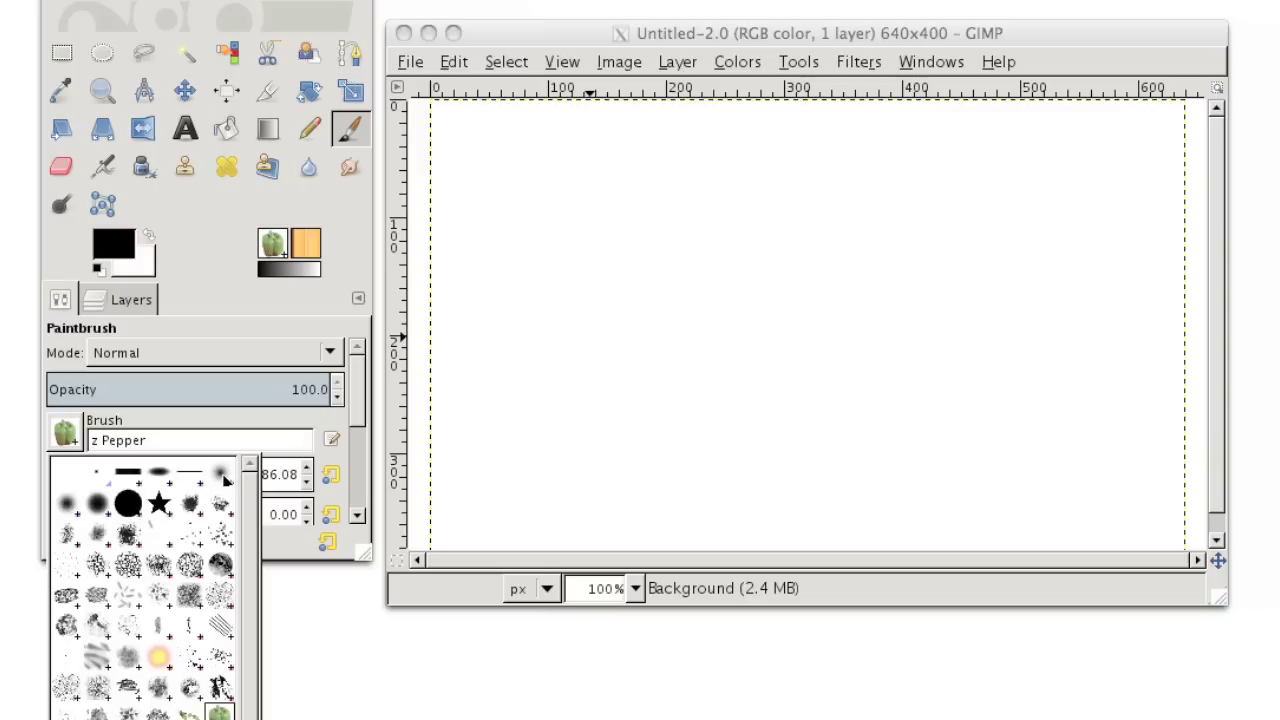
{"action": "left_click", "coordinate": [224, 478]}
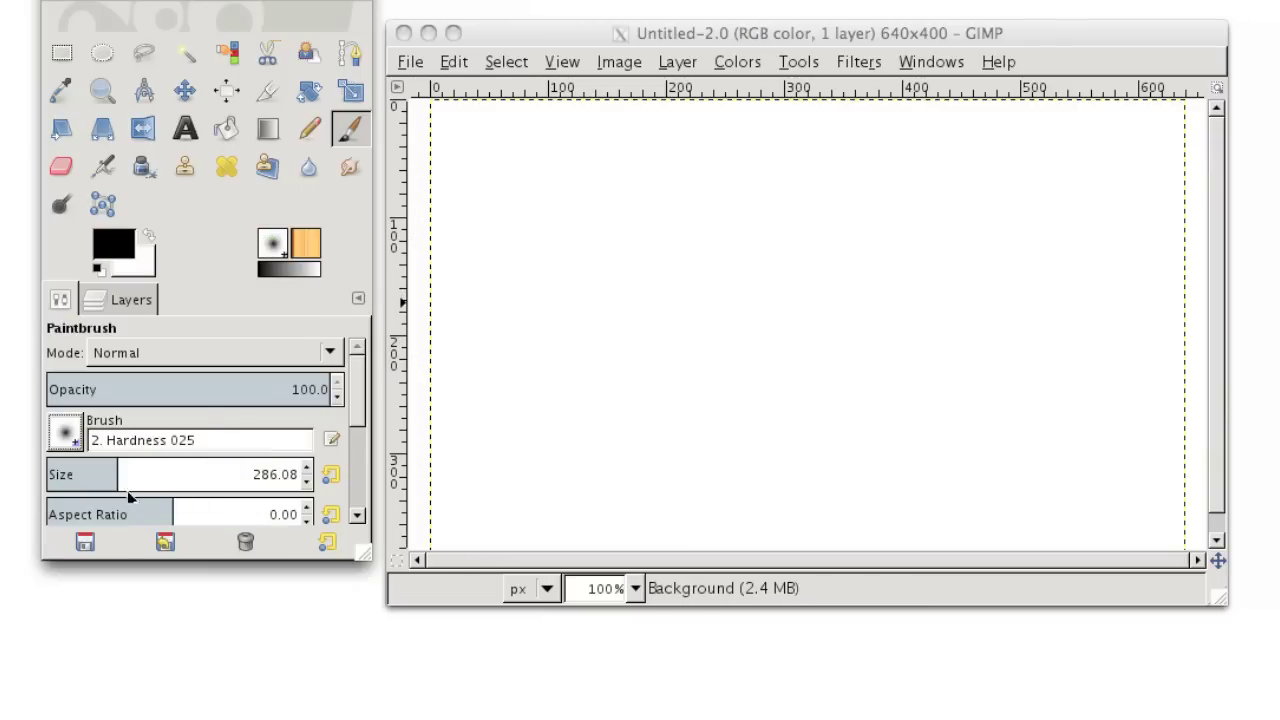
{"action": "left_click_drag", "start_coordinate": [114, 478], "coordinate": [88, 477]}
{"action": "left_click", "coordinate": [521, 289]}
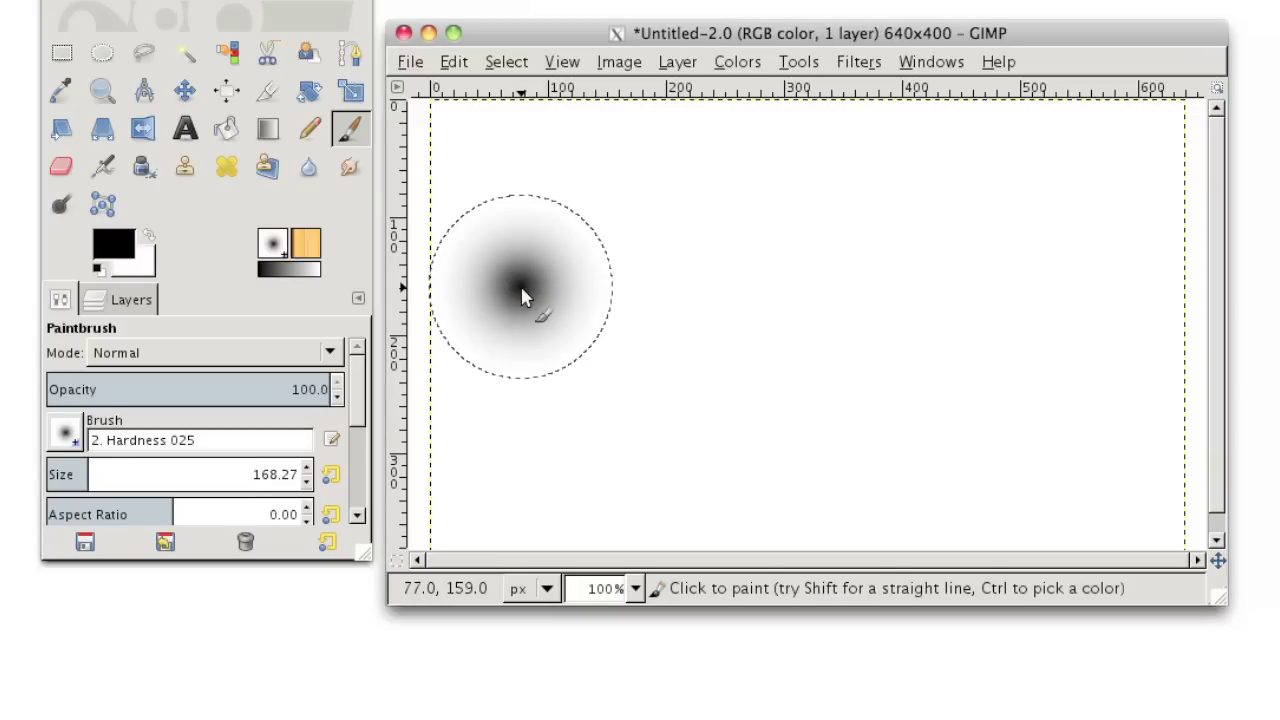
Switch to the Hardness 050 brush and paint a second dab beside the first.
{"action": "left_click", "coordinate": [67, 435]}
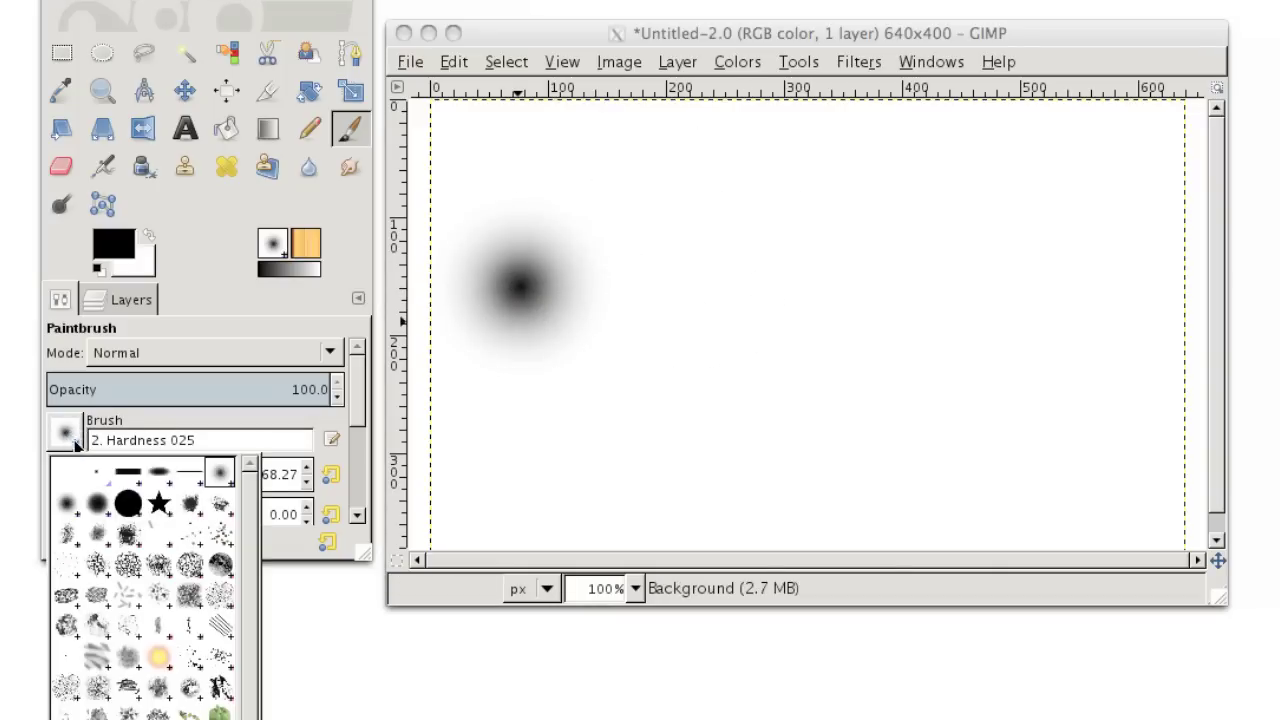
{"action": "left_click", "coordinate": [66, 503]}
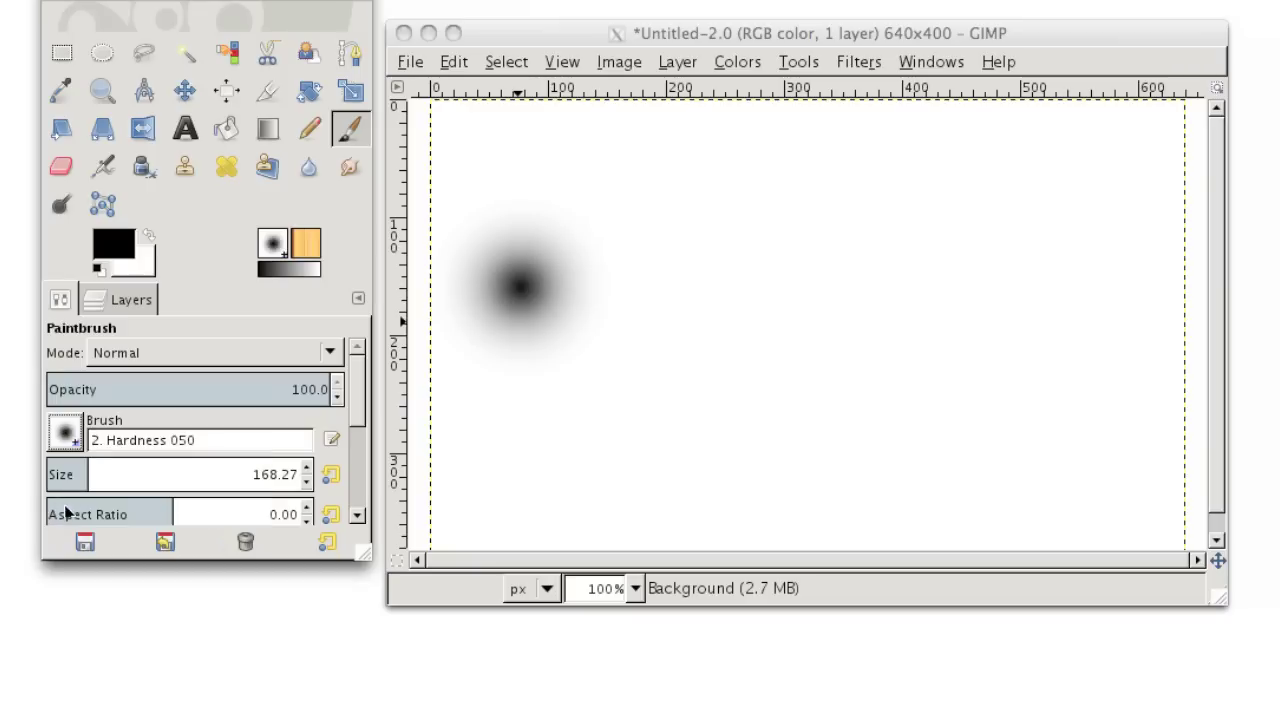
{"action": "left_click", "coordinate": [704, 290]}
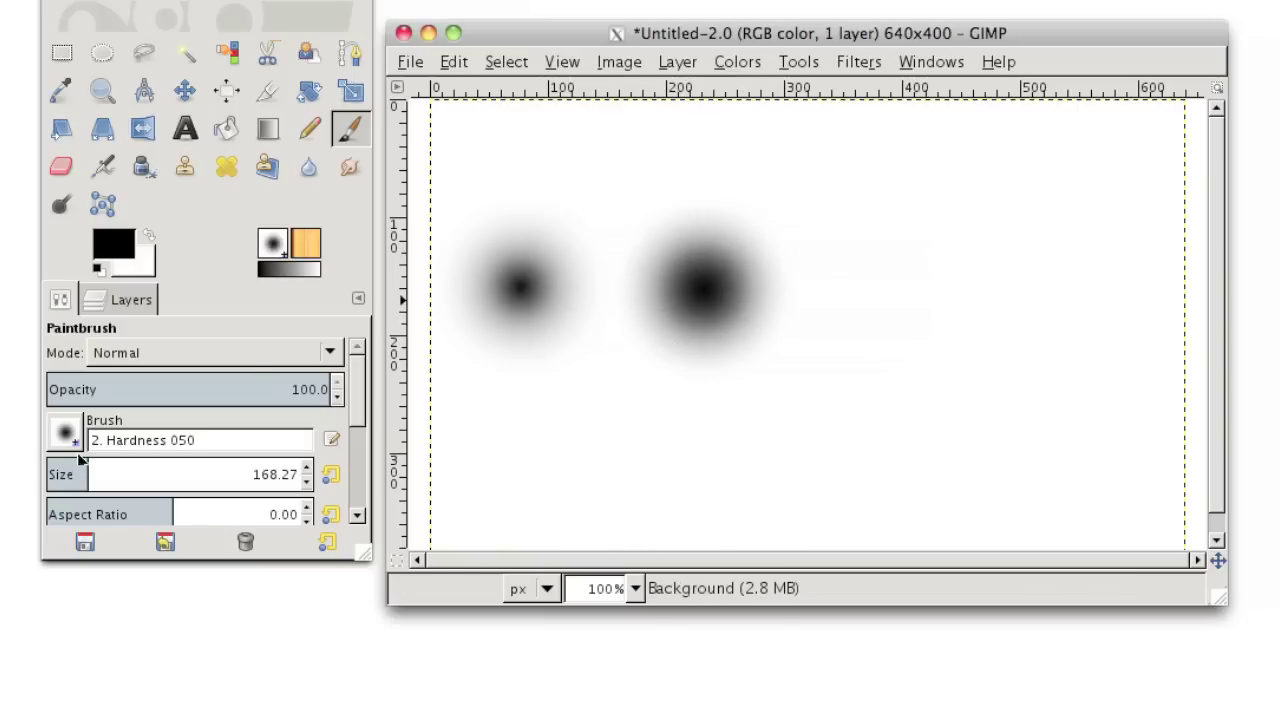
Paint a darker third dab to the right with the Hardness 075 brush.
{"action": "left_click", "coordinate": [74, 444]}
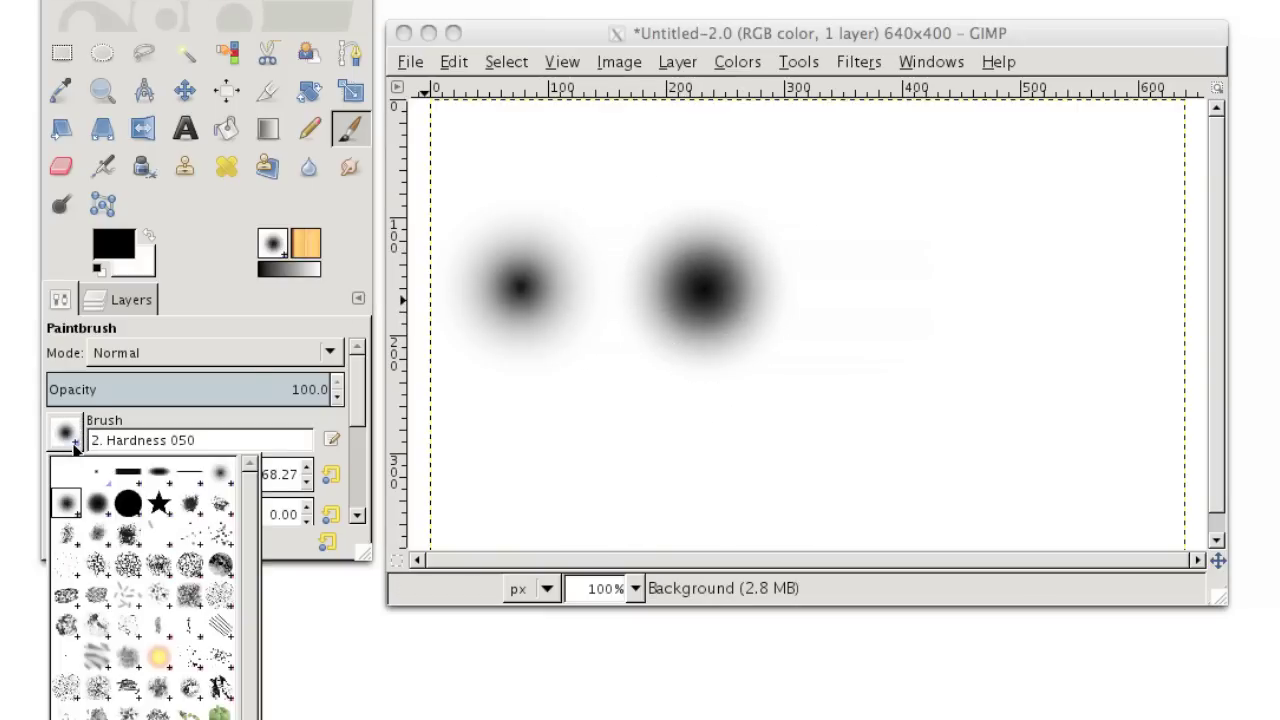
{"action": "left_click", "coordinate": [91, 513]}
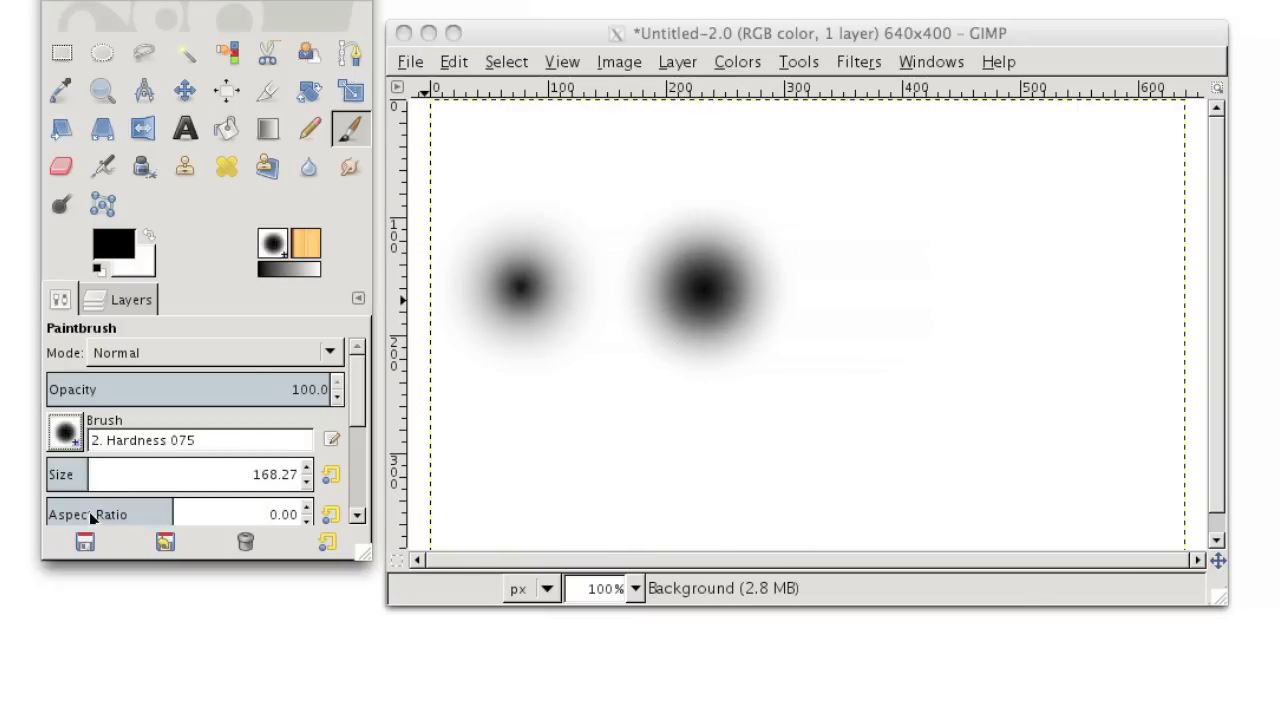
{"action": "left_click", "coordinate": [902, 284]}
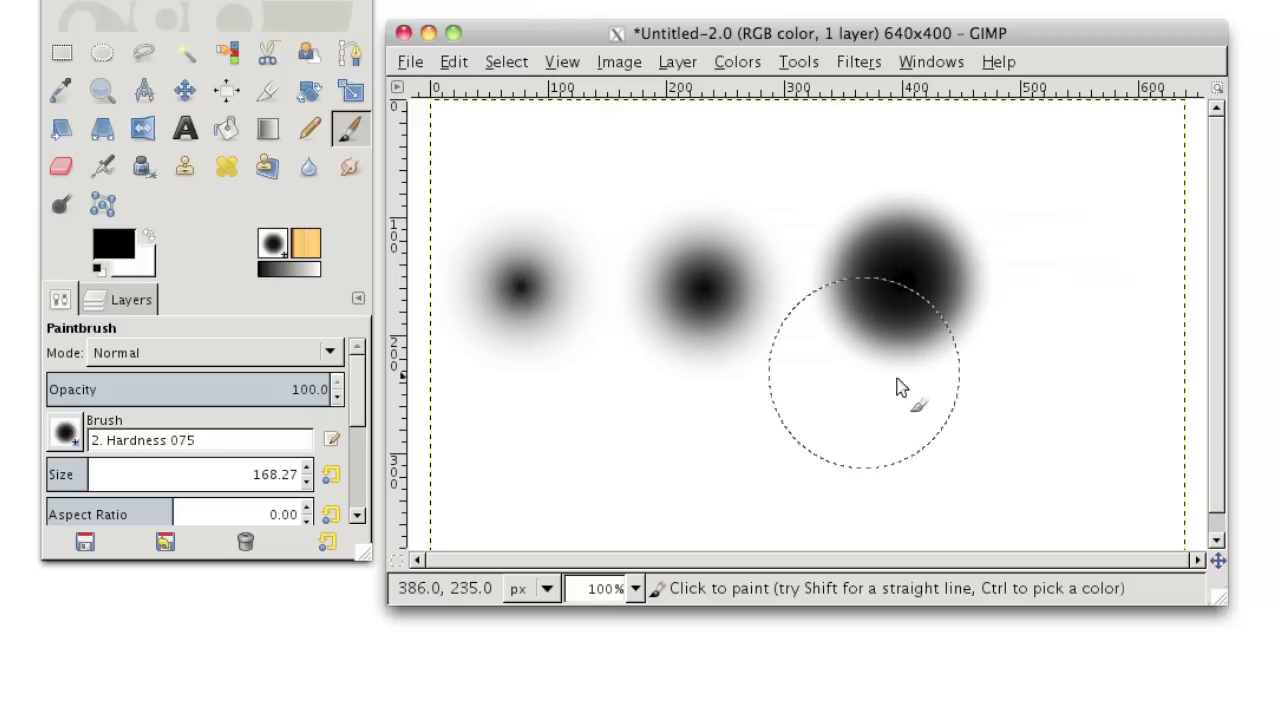
Paint a hard-edged black disc at the far right with the Hardness 100 brush.
{"action": "left_click", "coordinate": [68, 440]}
{"action": "left_click", "coordinate": [68, 440]}
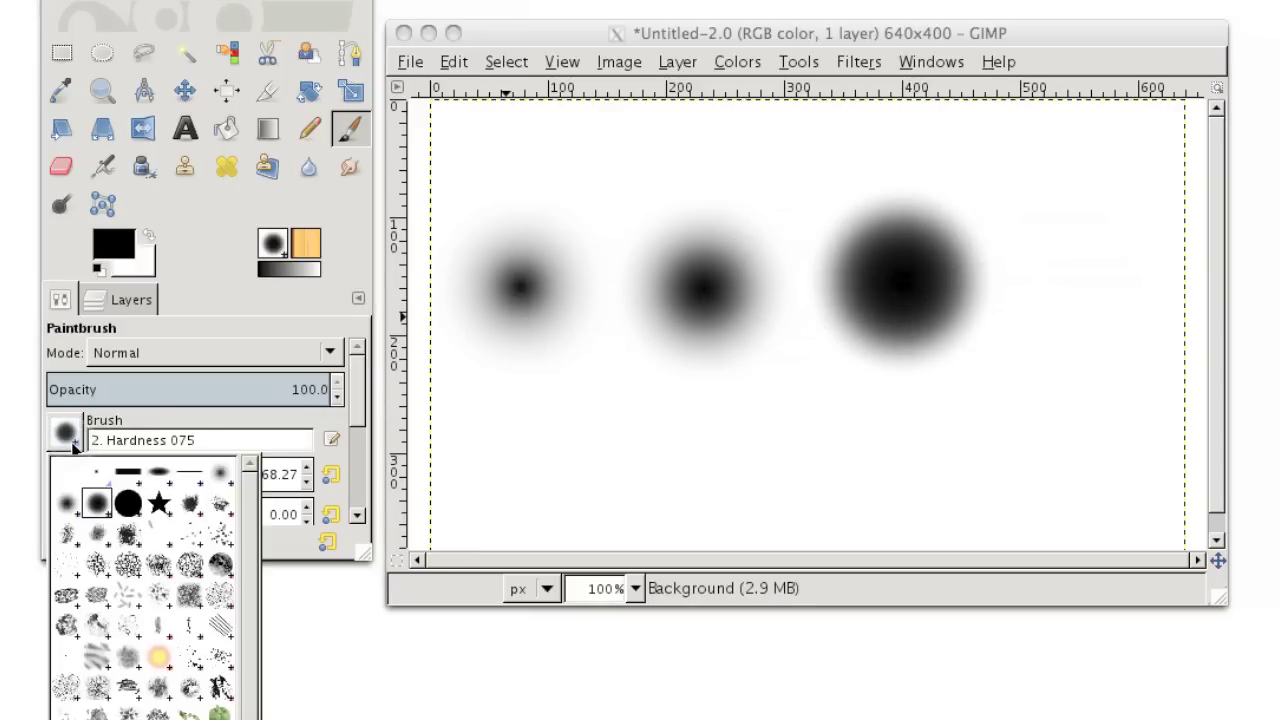
{"action": "left_click", "coordinate": [122, 500]}
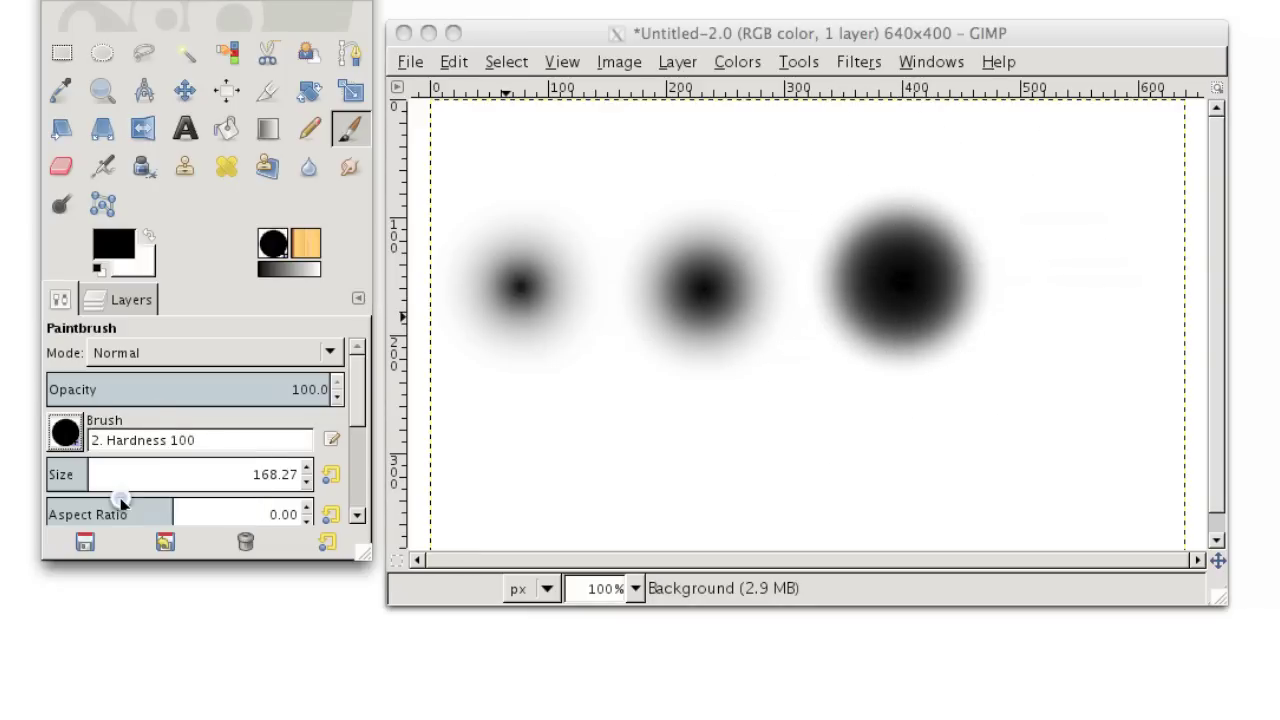
{"action": "left_click", "coordinate": [1100, 290]}
{"action": "left_click", "coordinate": [1096, 281]}
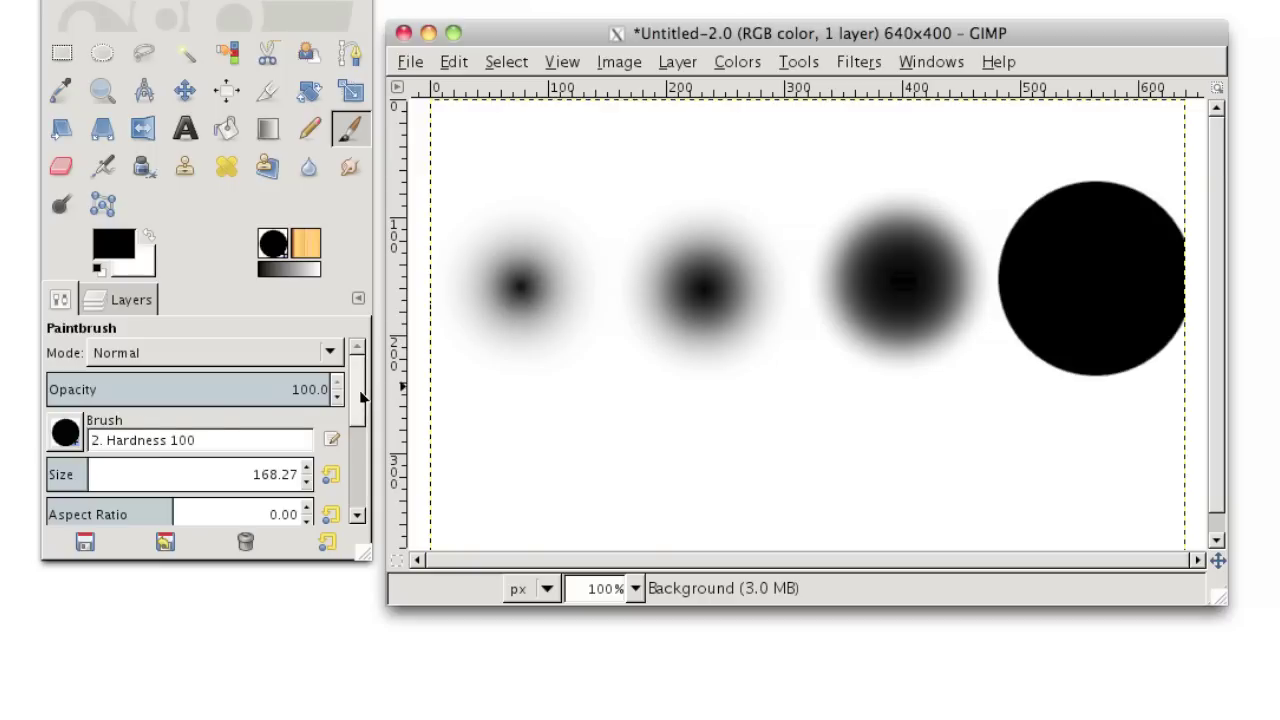
{"action": "left_click", "coordinate": [362, 398]}
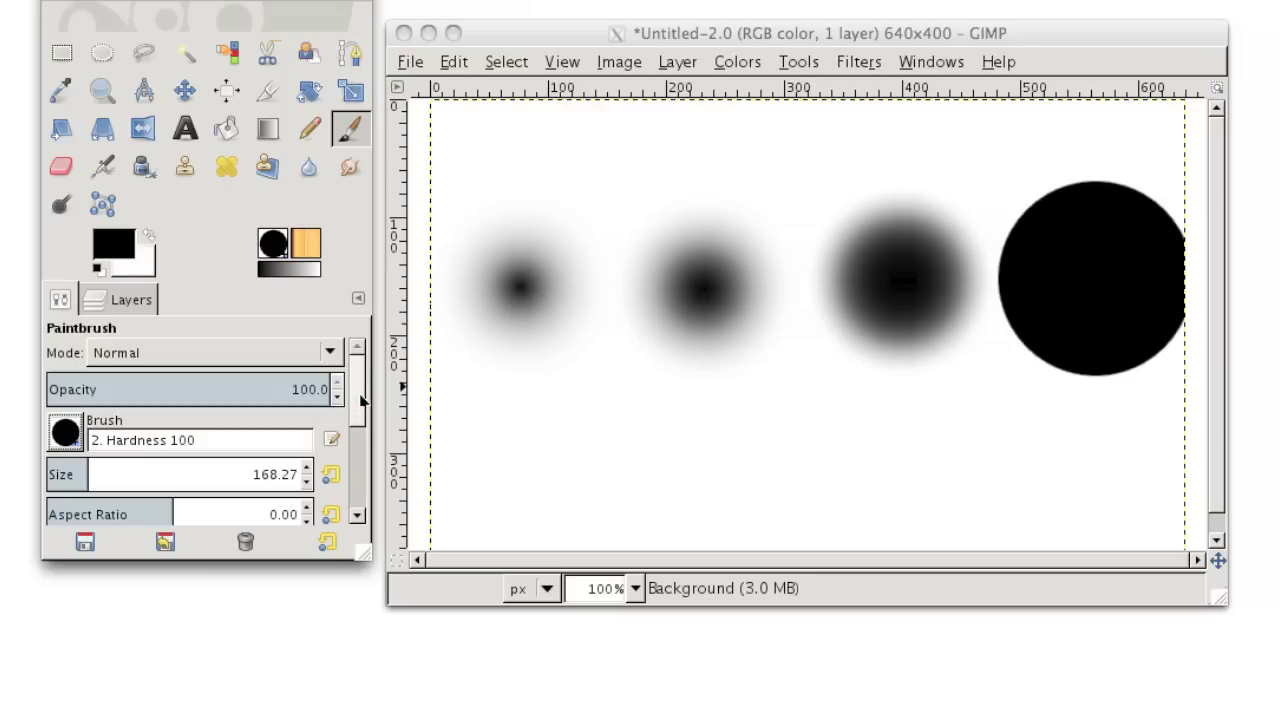
{"action": "scroll", "coordinate": [362, 398], "scroll_direction": "down", "scroll_amount": 1}
Stretch the brush tip into an ellipse with aspect ratio about 3.81.
{"action": "left_click_drag", "start_coordinate": [362, 398], "coordinate": [362, 437]}
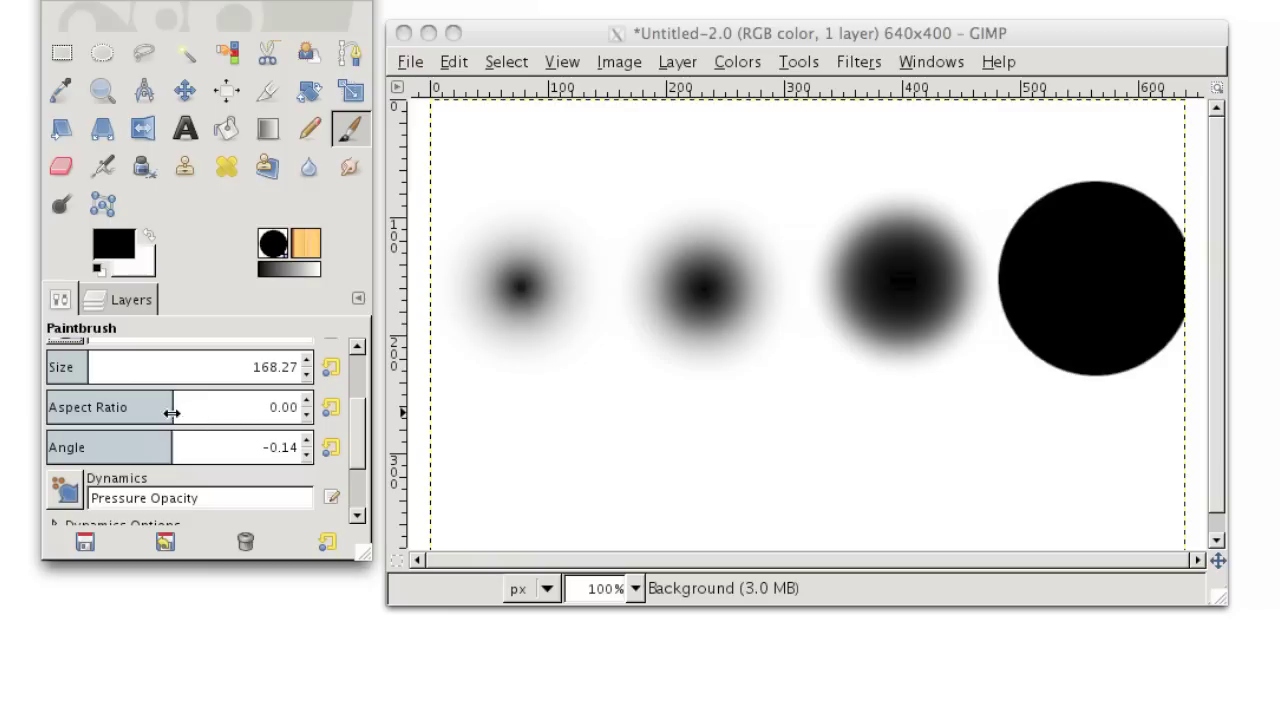
{"action": "left_click_drag", "start_coordinate": [173, 407], "coordinate": [147, 404]}
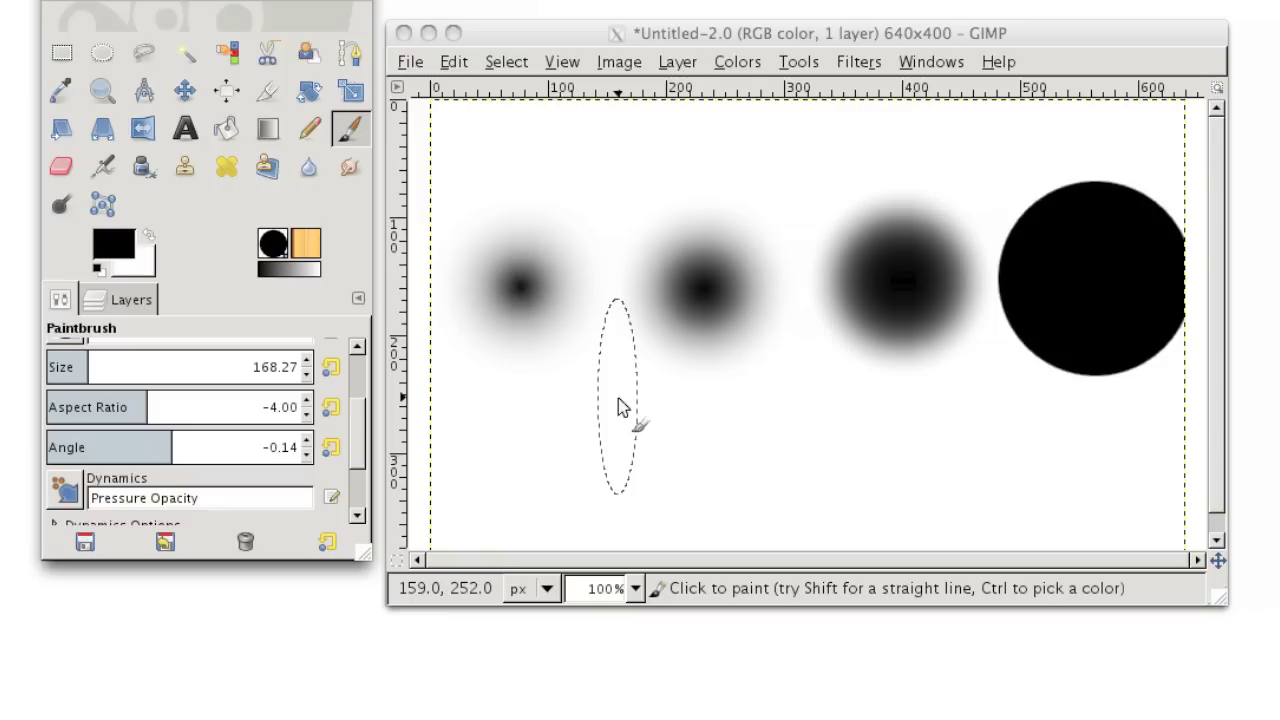
{"action": "left_click_drag", "start_coordinate": [194, 401], "coordinate": [199, 400]}
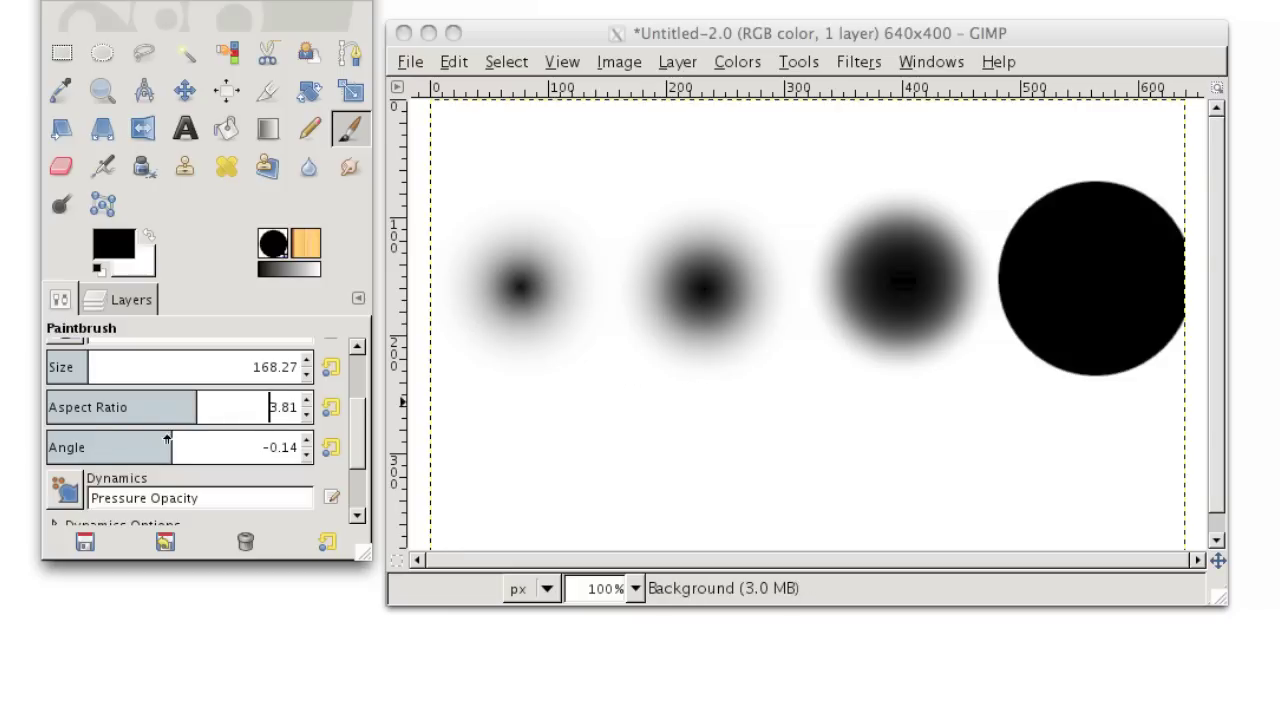
Tilt the brush angle to a slight negative value, then undo the painted dabs.
{"action": "left_click_drag", "start_coordinate": [170, 443], "coordinate": [187, 440]}
{"action": "left_click_drag", "start_coordinate": [186, 447], "coordinate": [140, 447]}
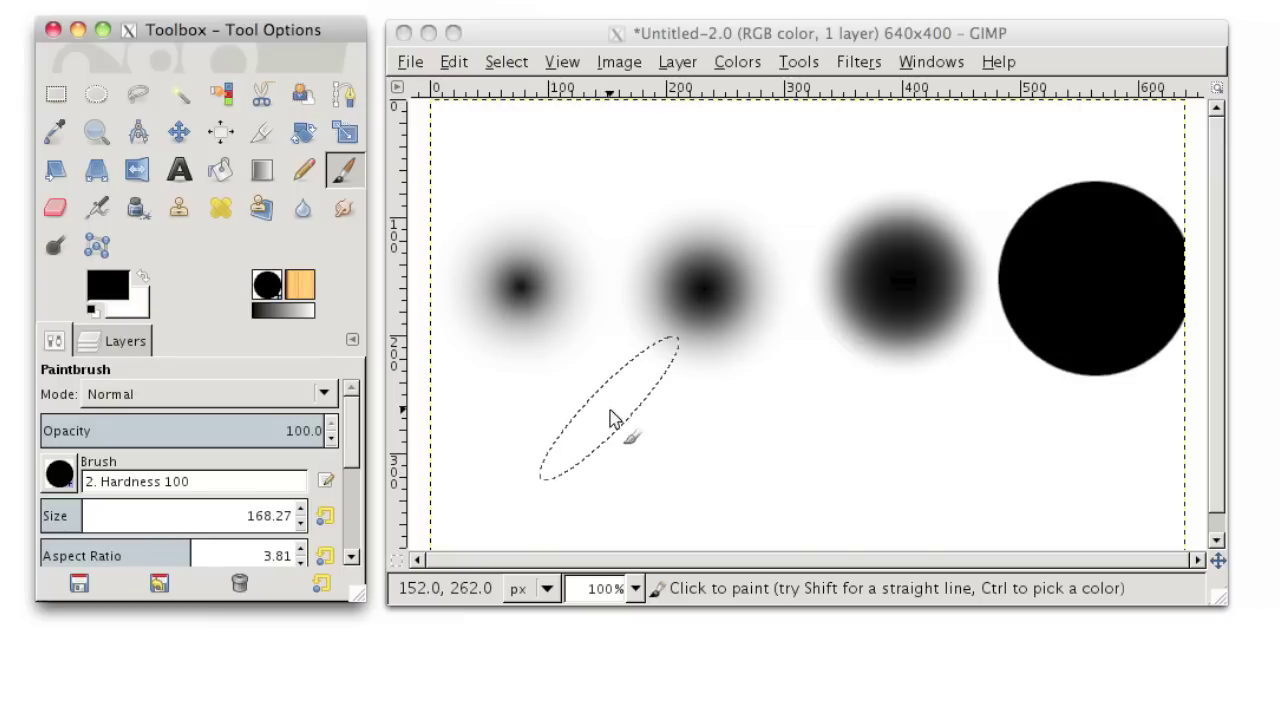
{"action": "key", "text": "ctrl+z"}
{"action": "key", "text": "ctrl+z"}
{"action": "key", "text": "ctrl+z"}
{"action": "key", "text": "ctrl+z"}
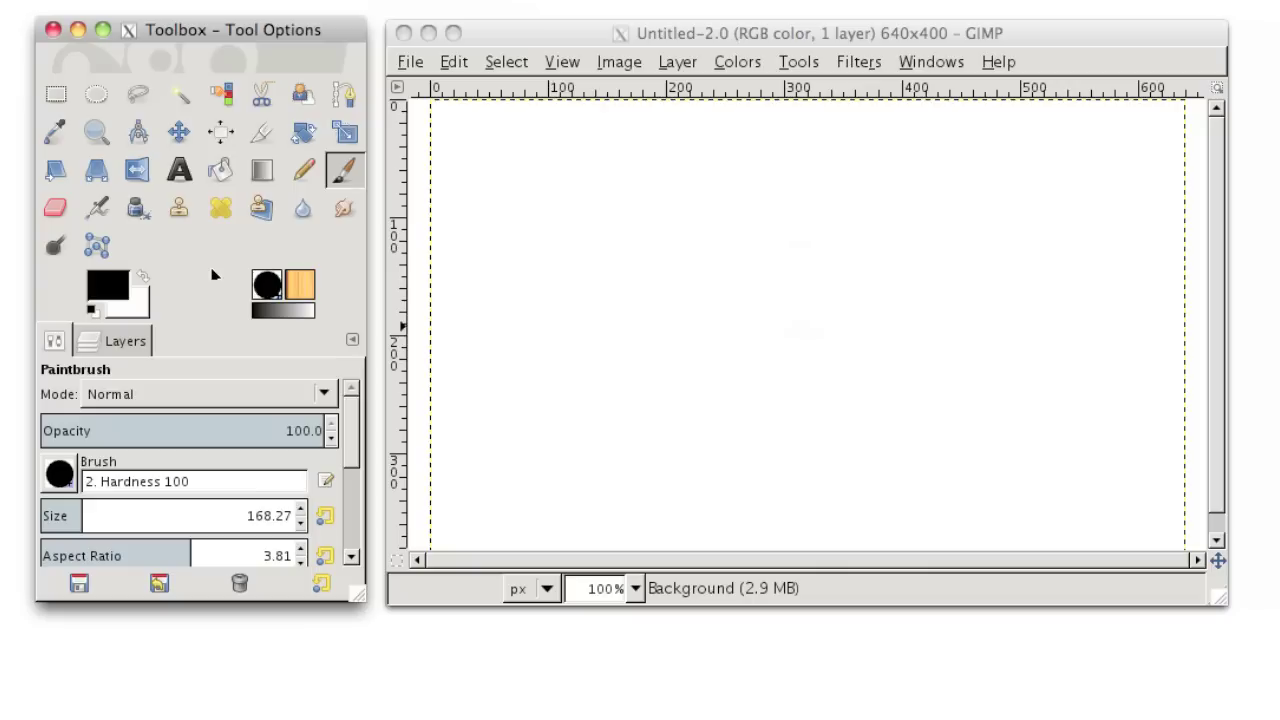
Switch to the Text tool.
{"action": "left_click", "coordinate": [183, 172]}
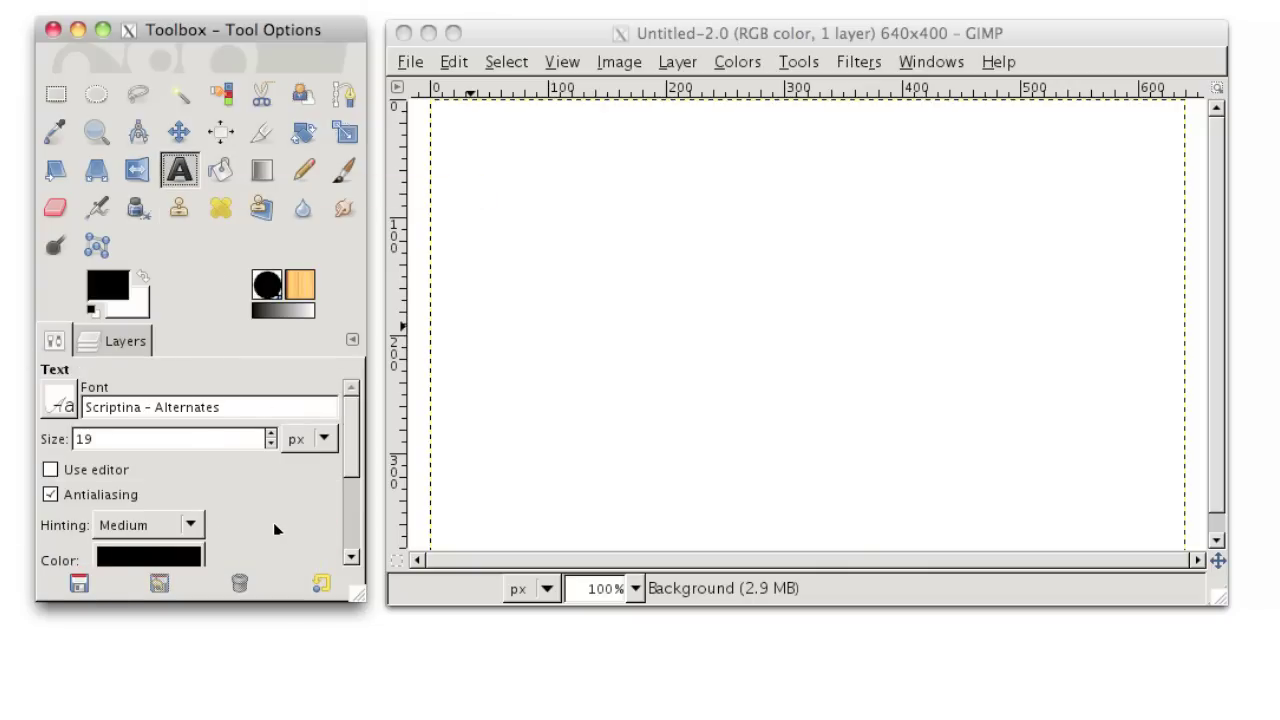
Choose Stone Sans ITC TT Bold as the text font.
{"action": "left_click", "coordinate": [60, 408]}
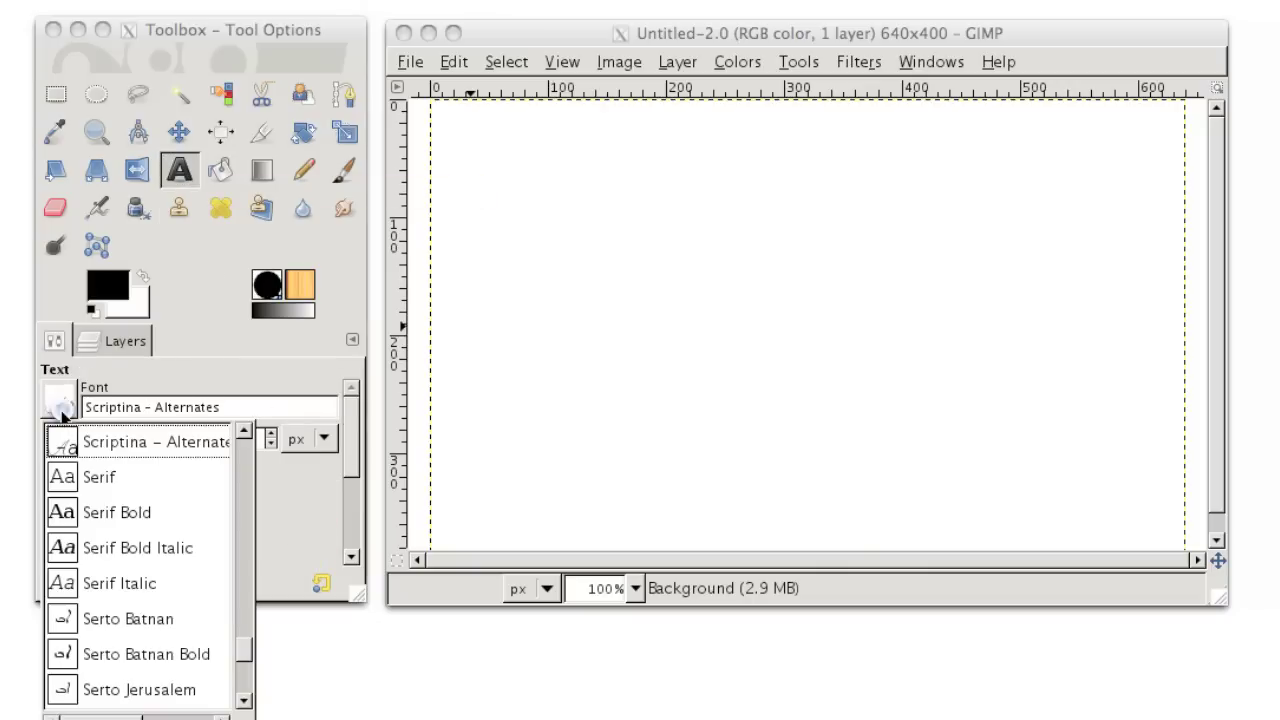
{"action": "scroll", "coordinate": [96, 543], "scroll_direction": "down", "scroll_amount": 5}
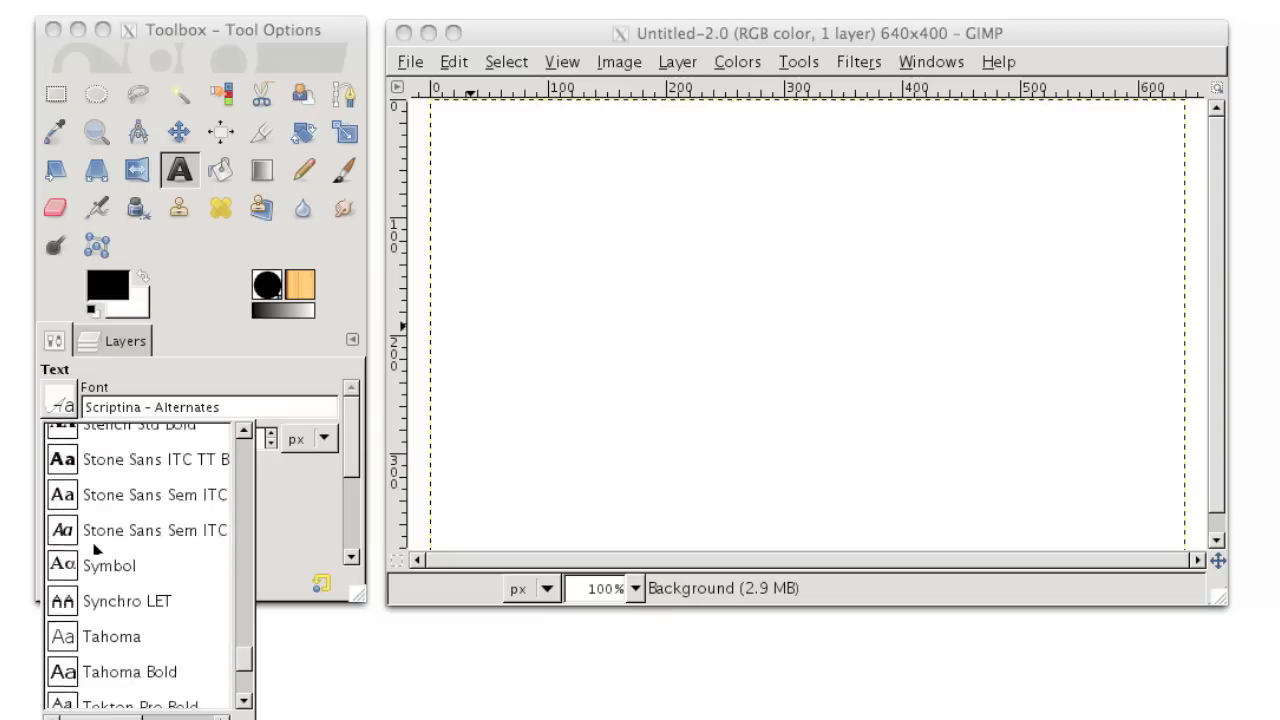
{"action": "scroll", "coordinate": [97, 546], "scroll_direction": "down", "scroll_amount": 2}
{"action": "scroll", "coordinate": [96, 543], "scroll_direction": "up", "scroll_amount": 2}
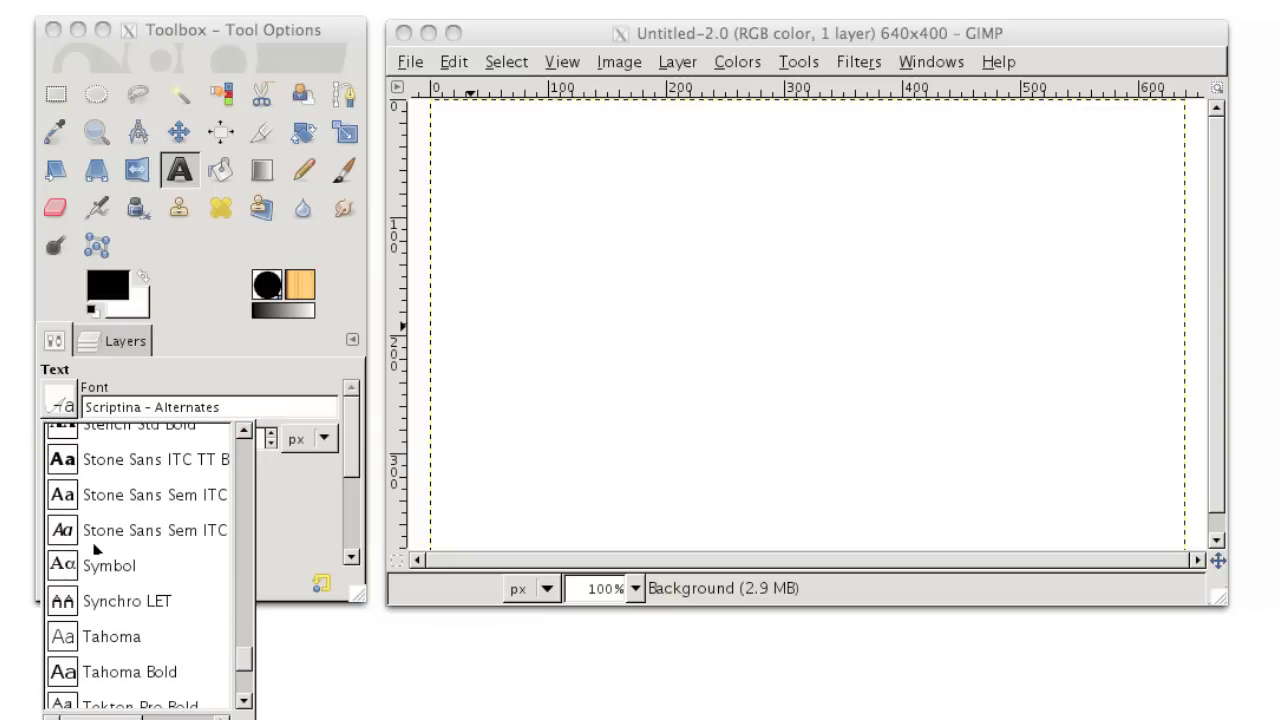
{"action": "left_click", "coordinate": [76, 468]}
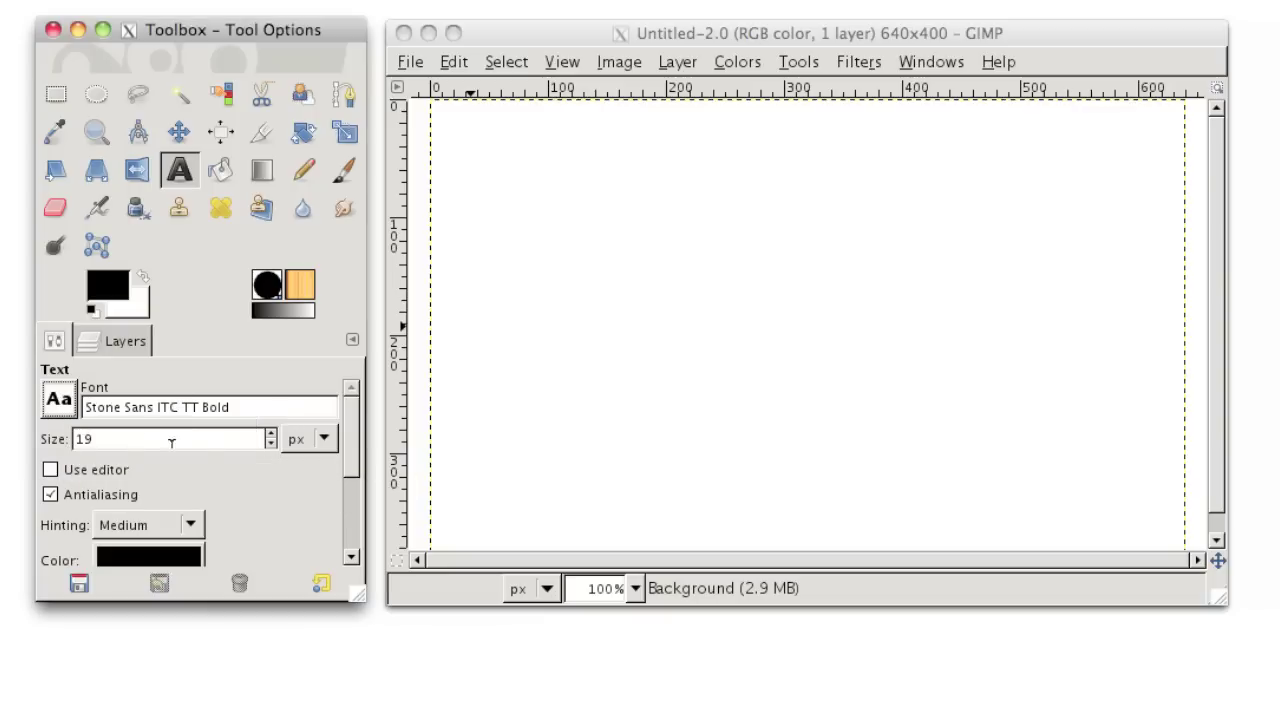
Raise the text size to 54 px.
{"action": "left_click", "coordinate": [271, 434]}
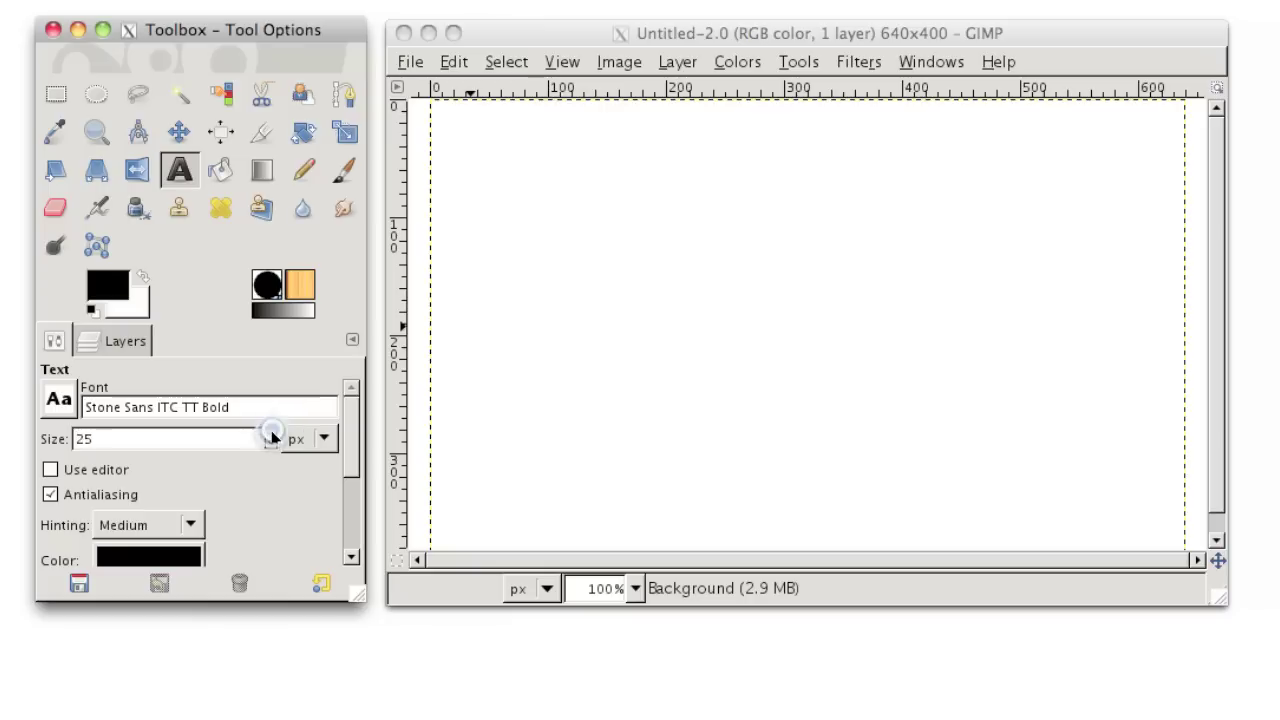
{"action": "left_click", "coordinate": [271, 434]}
{"action": "left_click", "coordinate": [271, 434]}
{"action": "left_click", "coordinate": [271, 434]}
{"action": "left_click", "coordinate": [271, 434]}
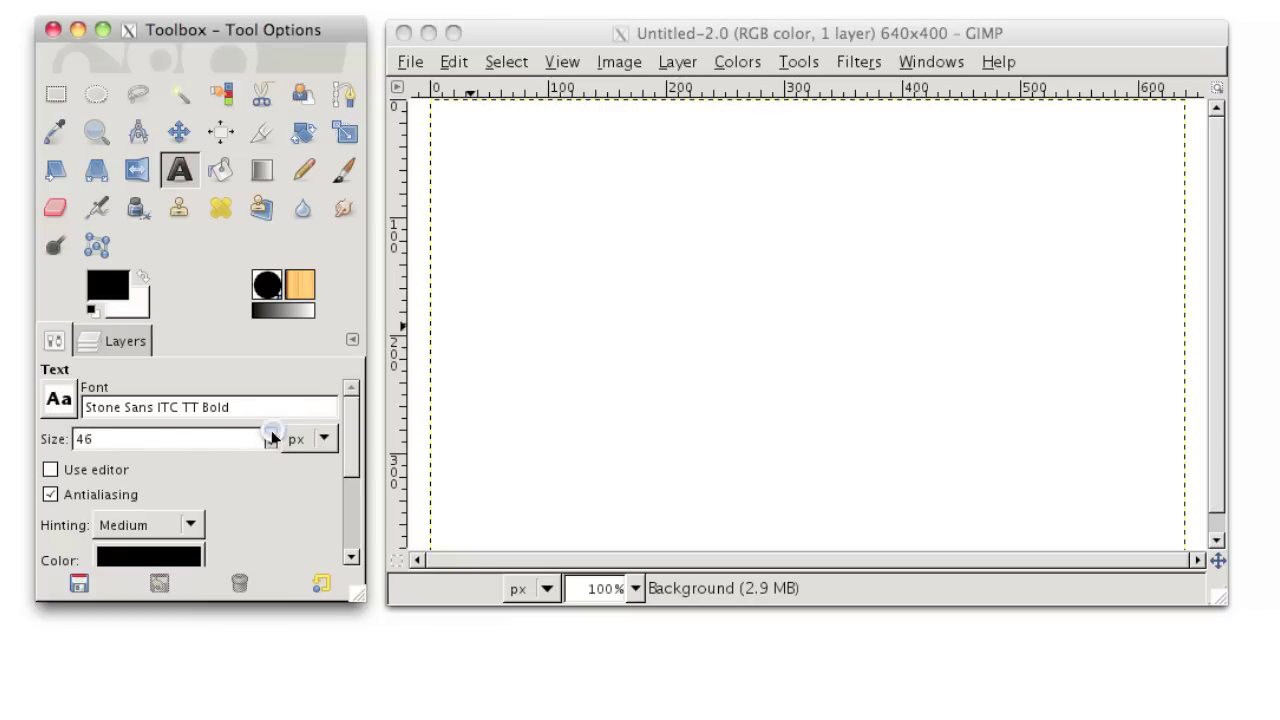
{"action": "left_click", "coordinate": [271, 434]}
{"action": "left_click", "coordinate": [271, 434]}
{"action": "scroll", "coordinate": [272, 495], "scroll_direction": "down", "scroll_amount": 3}
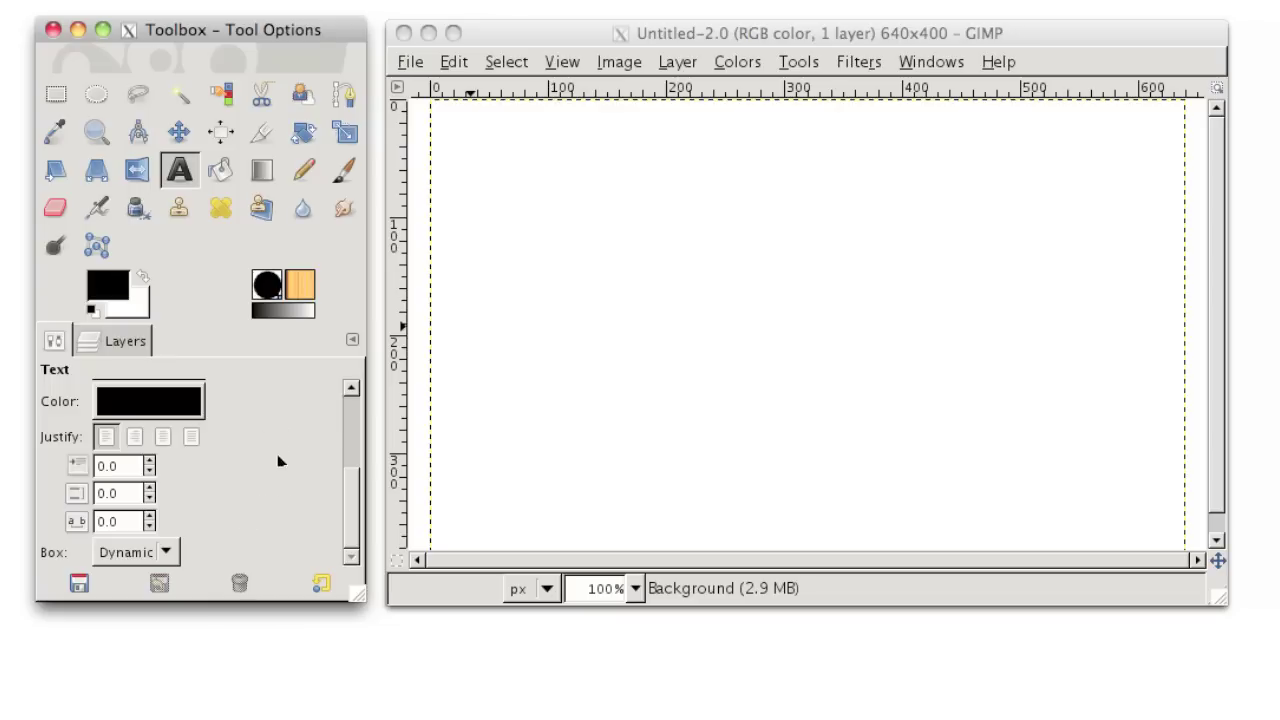
{"action": "scroll", "coordinate": [278, 490], "scroll_direction": "up", "scroll_amount": 3}
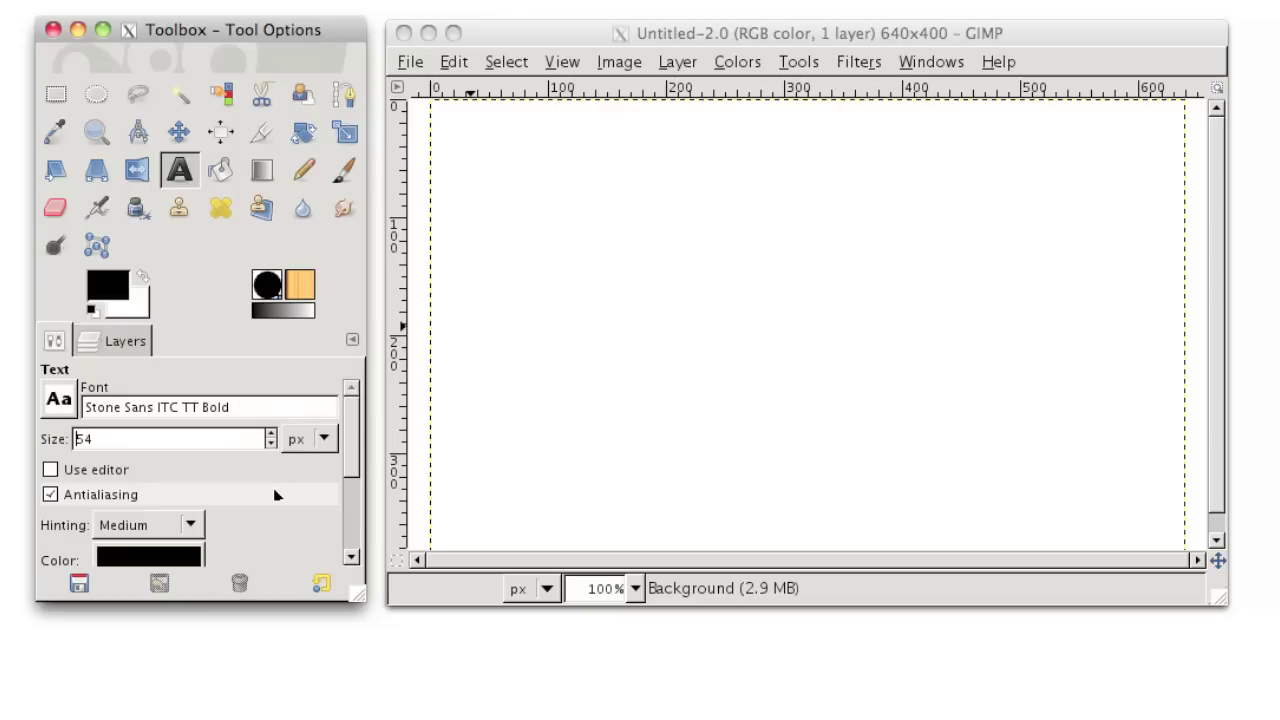
Create a text box on the canvas reading 'Test Text', correcting the typo.
{"action": "left_click", "coordinate": [536, 250]}
{"action": "left_click", "coordinate": [536, 250]}
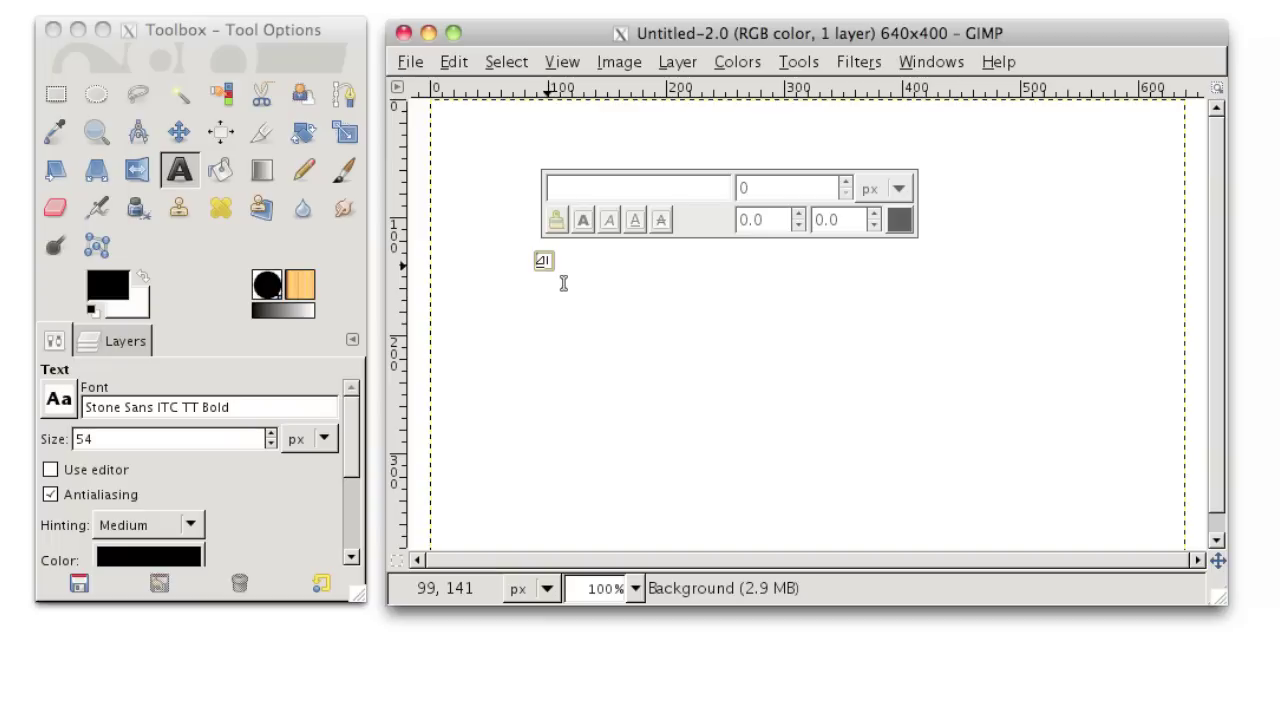
{"action": "type", "text": "Test "}
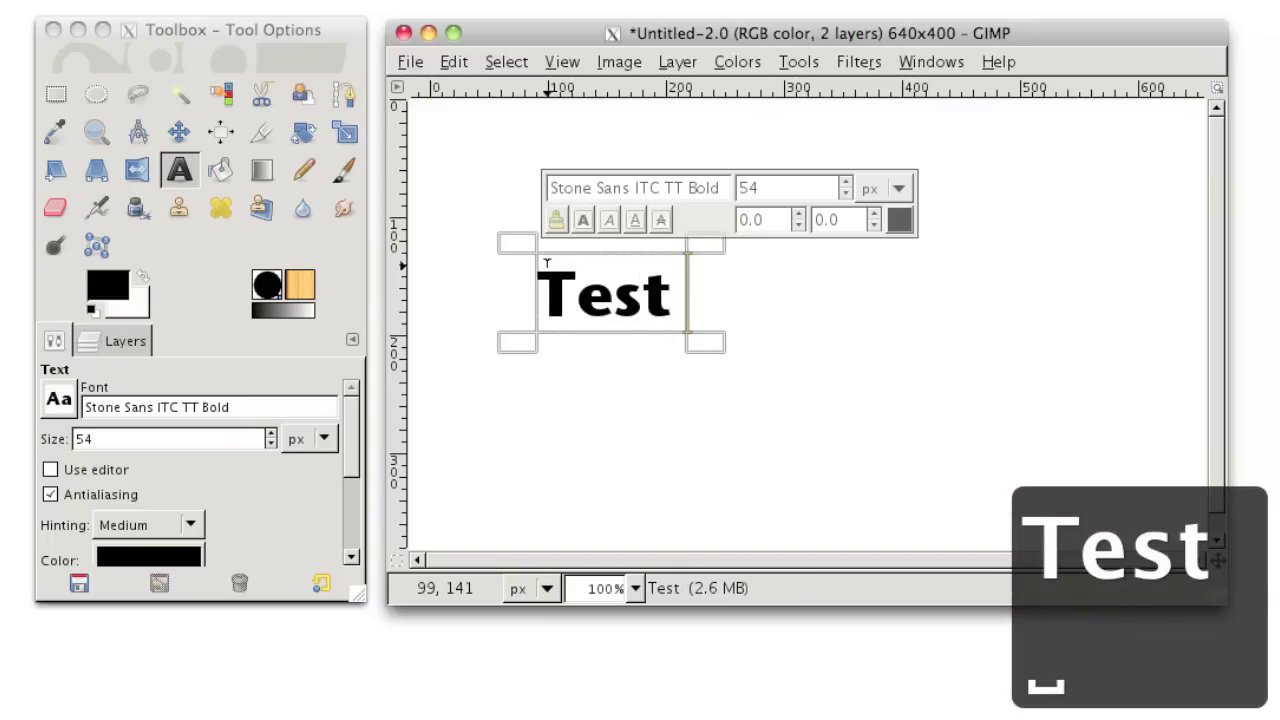
{"action": "type", "text": "Texy"}
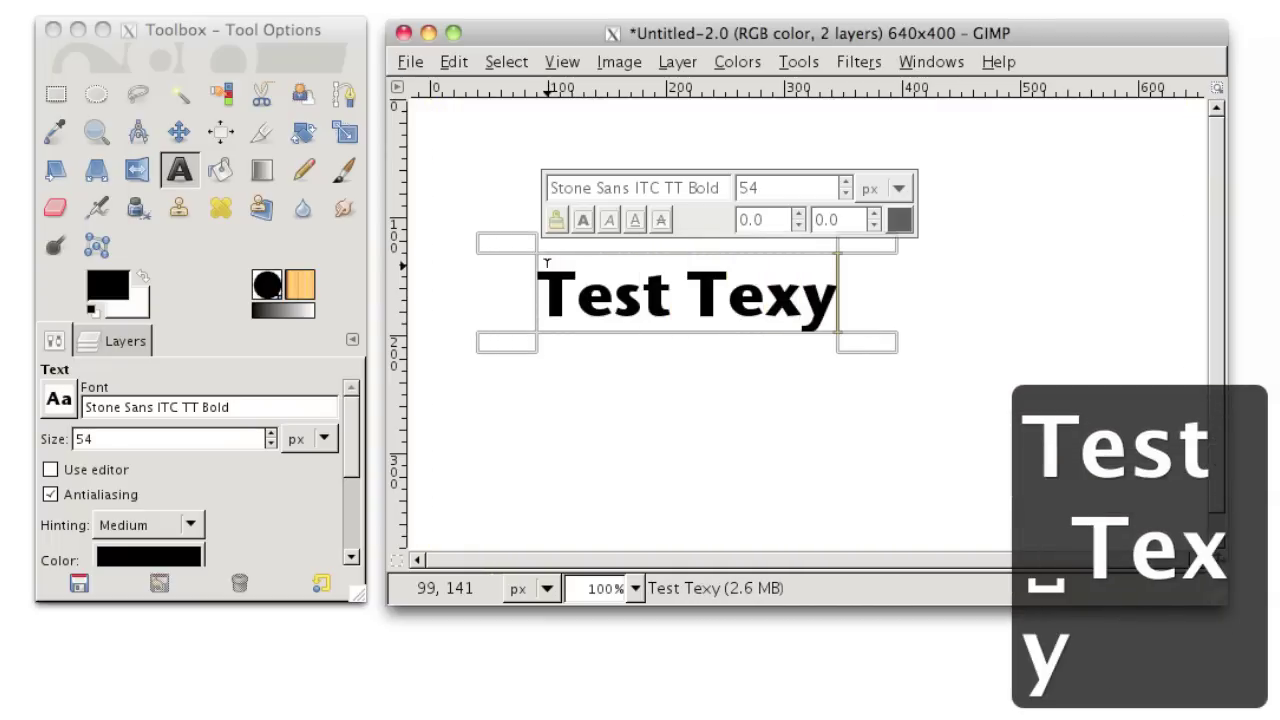
{"action": "key", "text": "BackSpace"}
{"action": "type", "text": "t"}
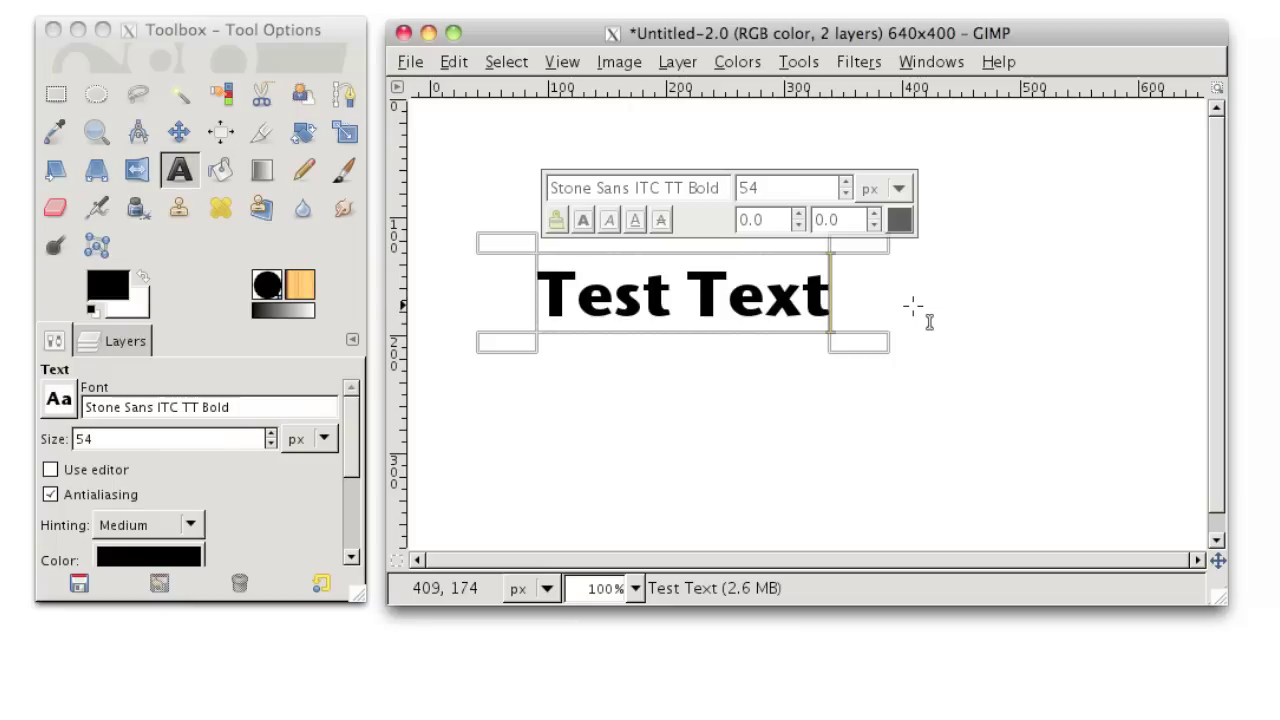
{"action": "left_click", "coordinate": [670, 291]}
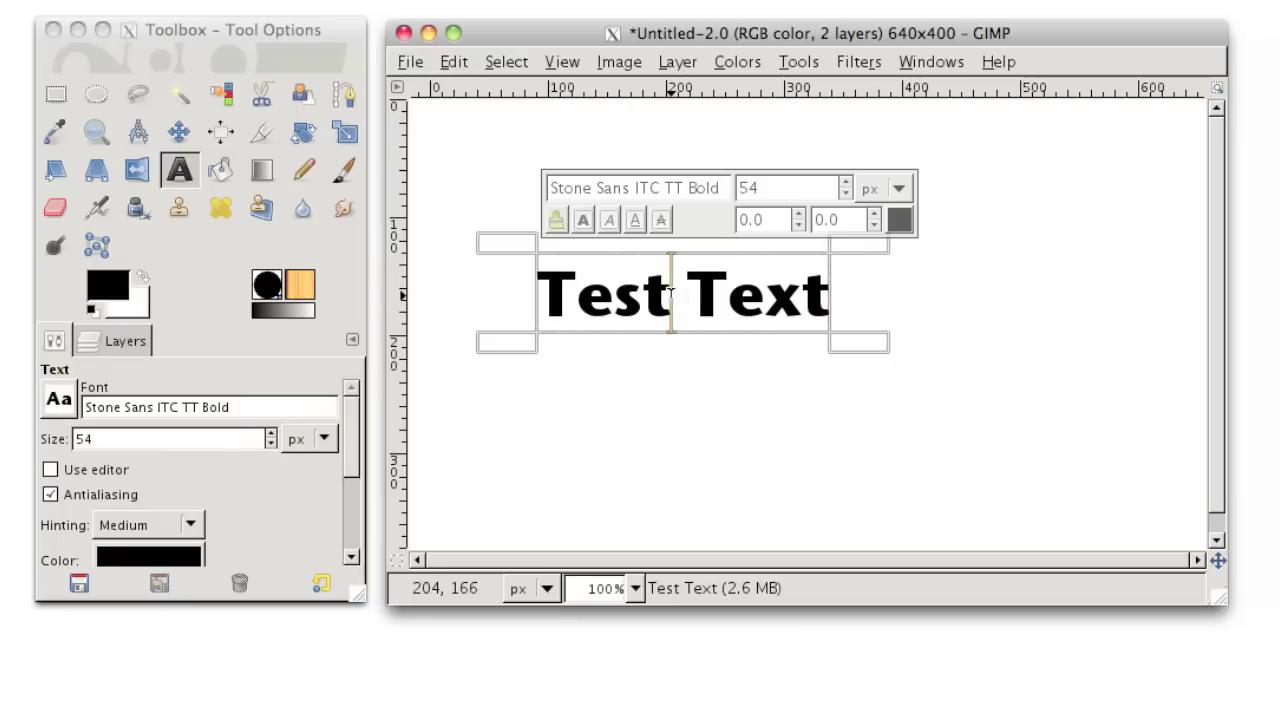
Retype the end of the first word so the text reads 'Texty Text'.
{"action": "key", "text": "BackSpace"}
{"action": "key", "text": "BackSpace"}
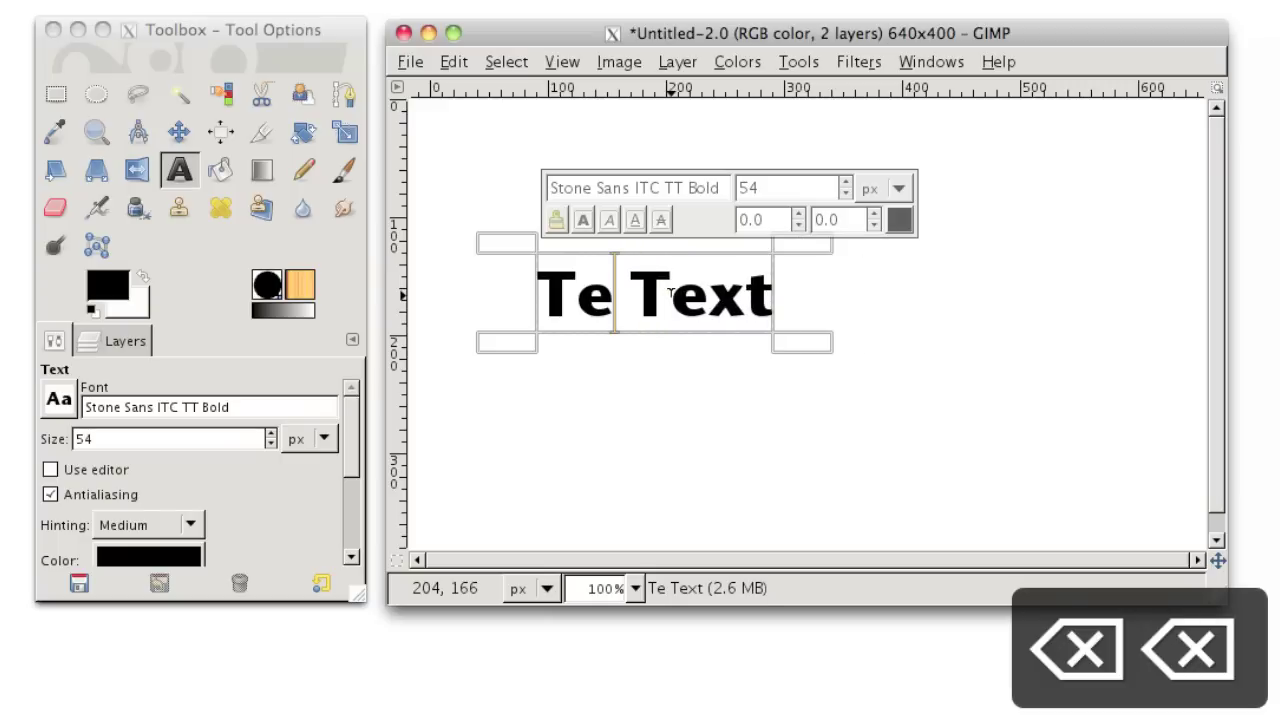
{"action": "type", "text": "xt"}
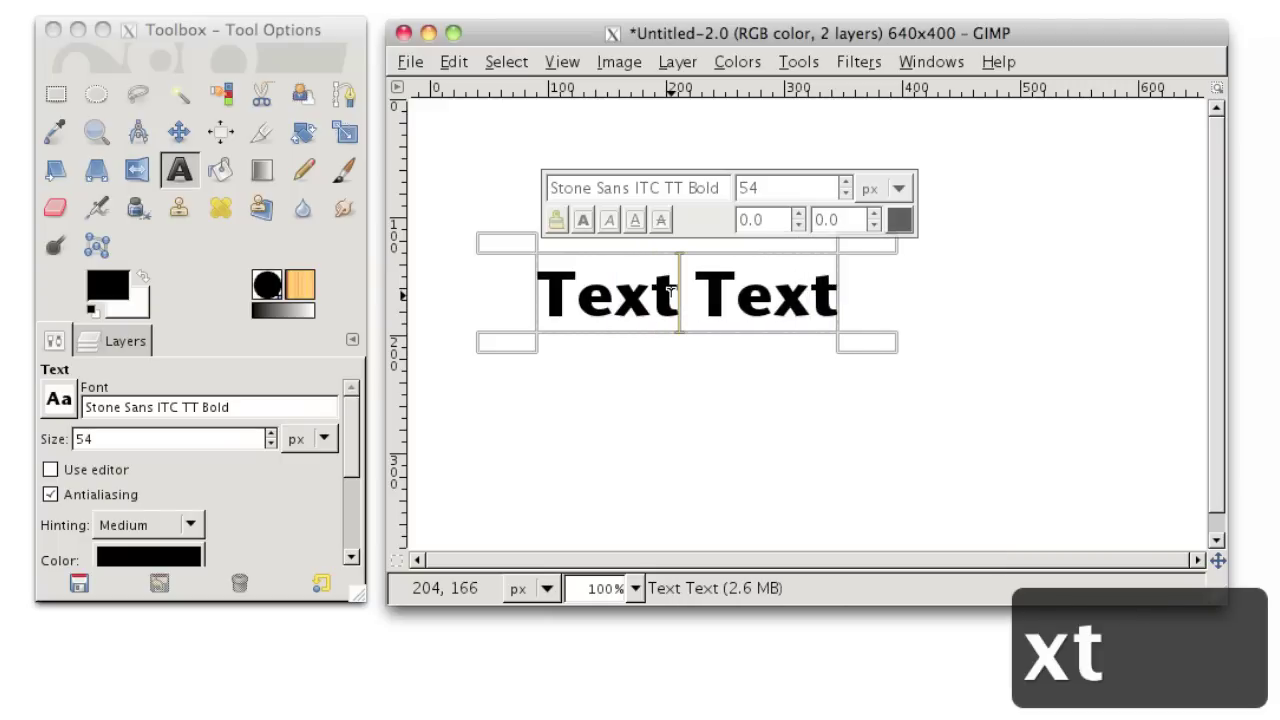
{"action": "type", "text": "y"}
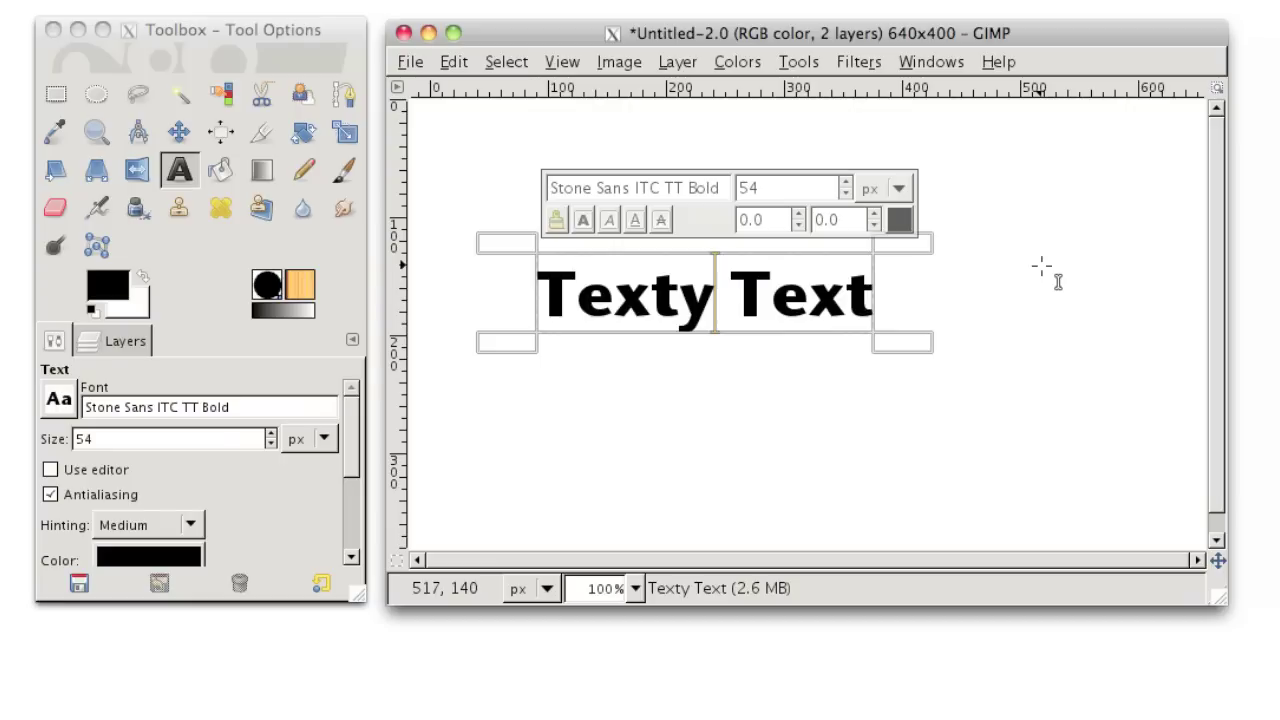
Select the second word 'Text' and enlarge it to 79 px.
{"action": "key", "text": "Right"}
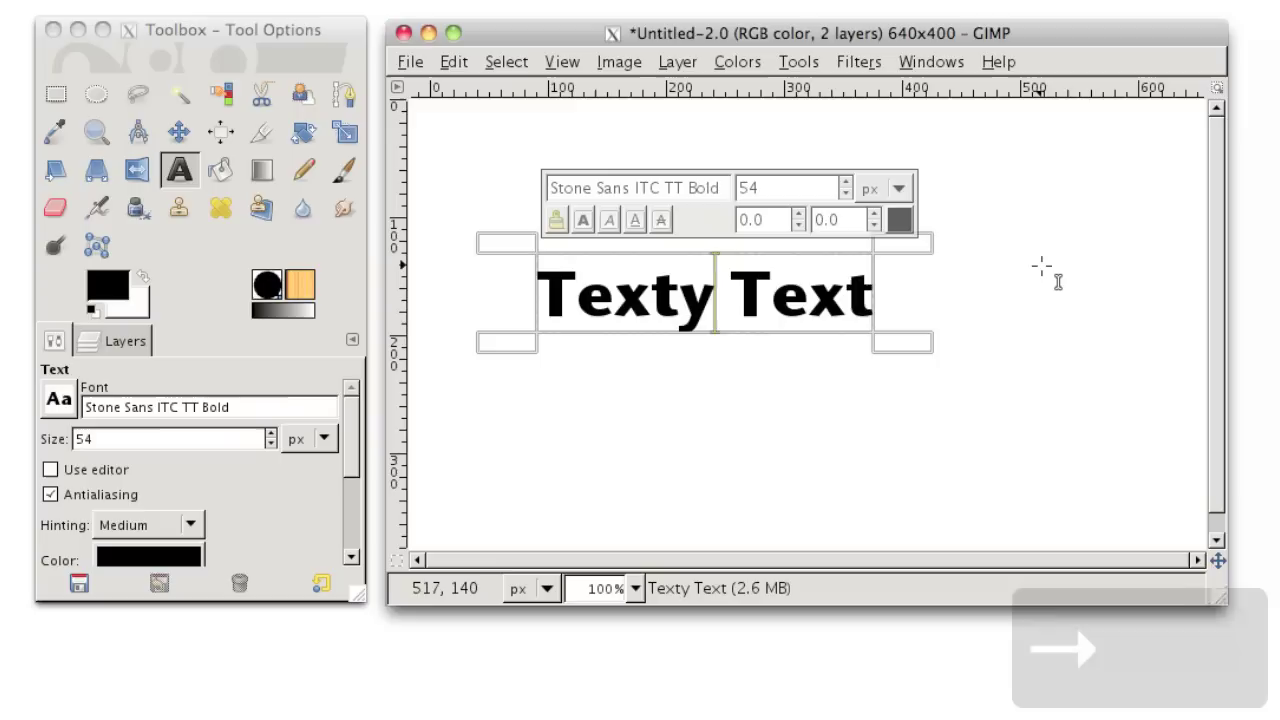
{"action": "key", "text": "shift+Right"}
{"action": "key", "text": "shift+Right"}
{"action": "key", "text": "shift+Right"}
{"action": "key", "text": "shift+Right"}
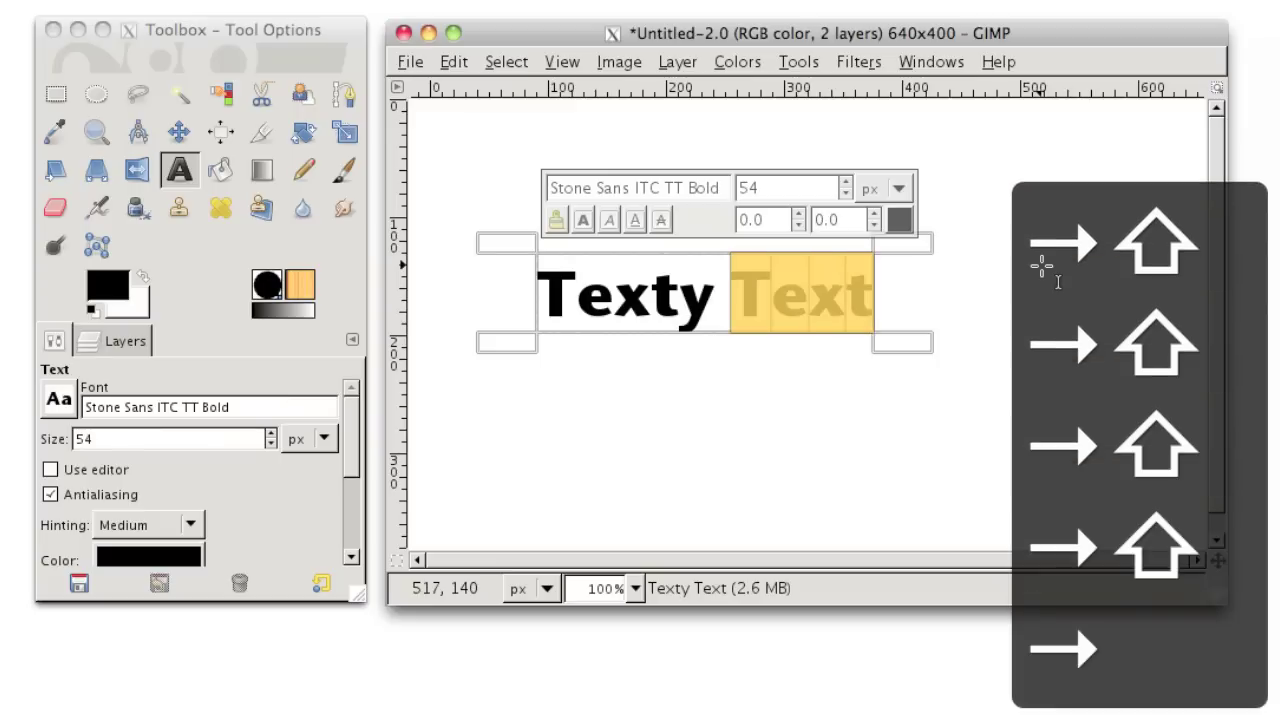
{"action": "key", "text": "shift+Right"}
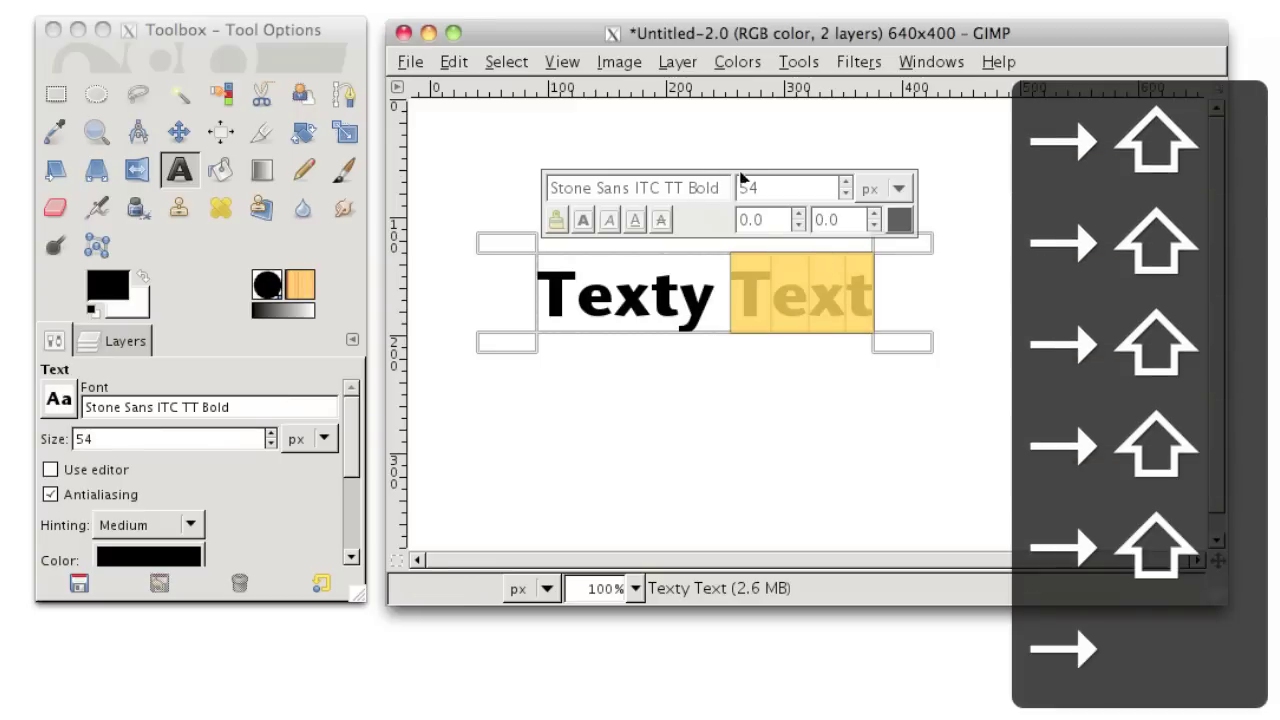
{"action": "left_click", "coordinate": [846, 183]}
{"action": "left_click", "coordinate": [846, 183]}
{"action": "left_click", "coordinate": [846, 183]}
{"action": "left_click", "coordinate": [846, 183]}
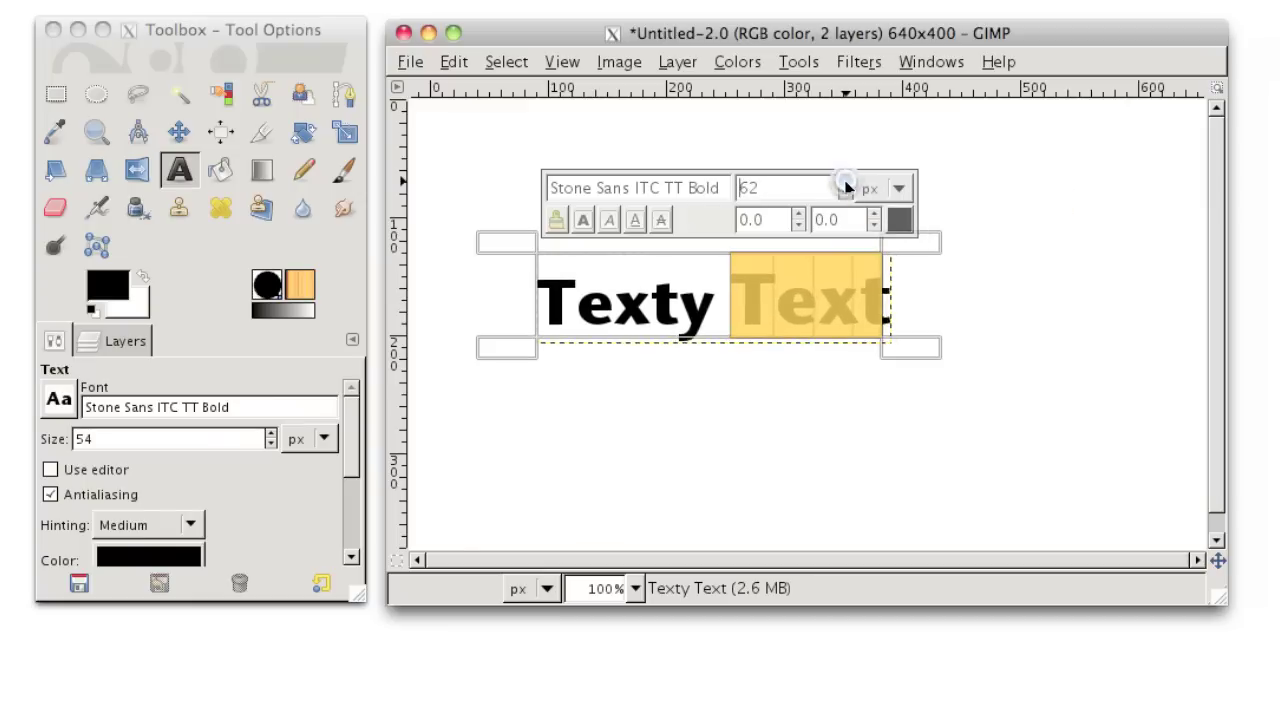
{"action": "left_click", "coordinate": [846, 183]}
{"action": "left_click", "coordinate": [846, 183]}
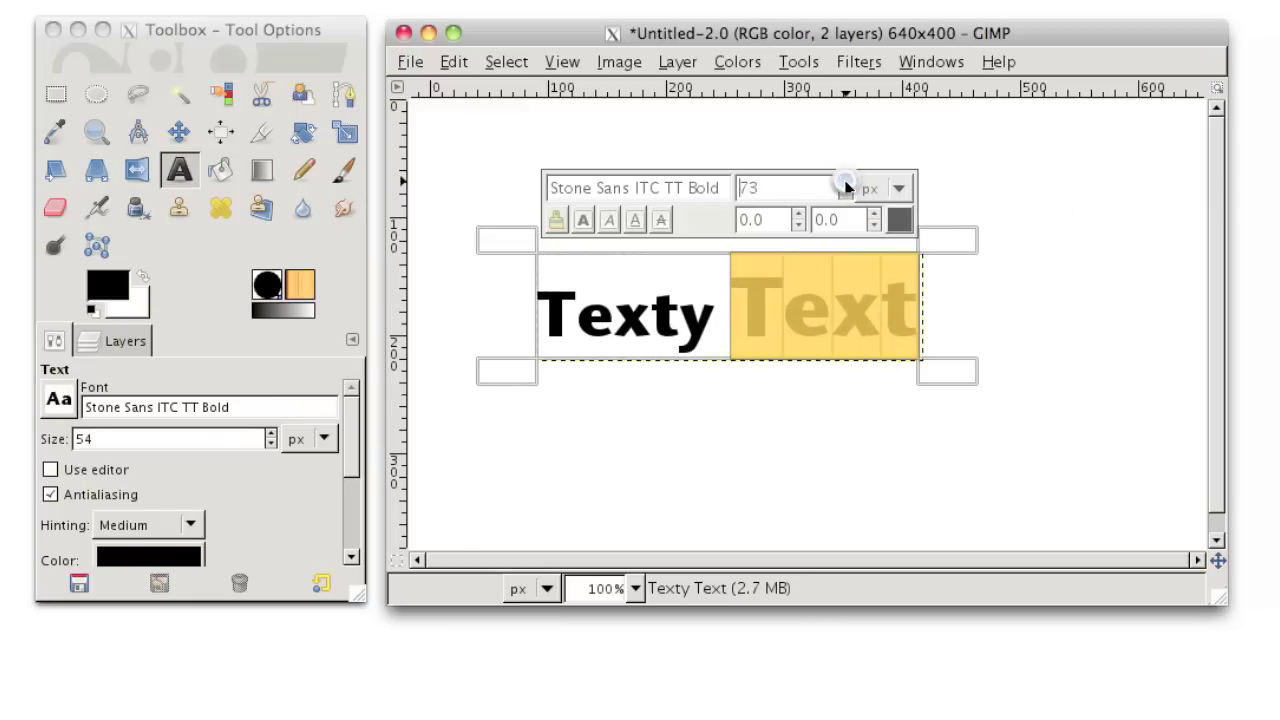
{"action": "left_click", "coordinate": [846, 183]}
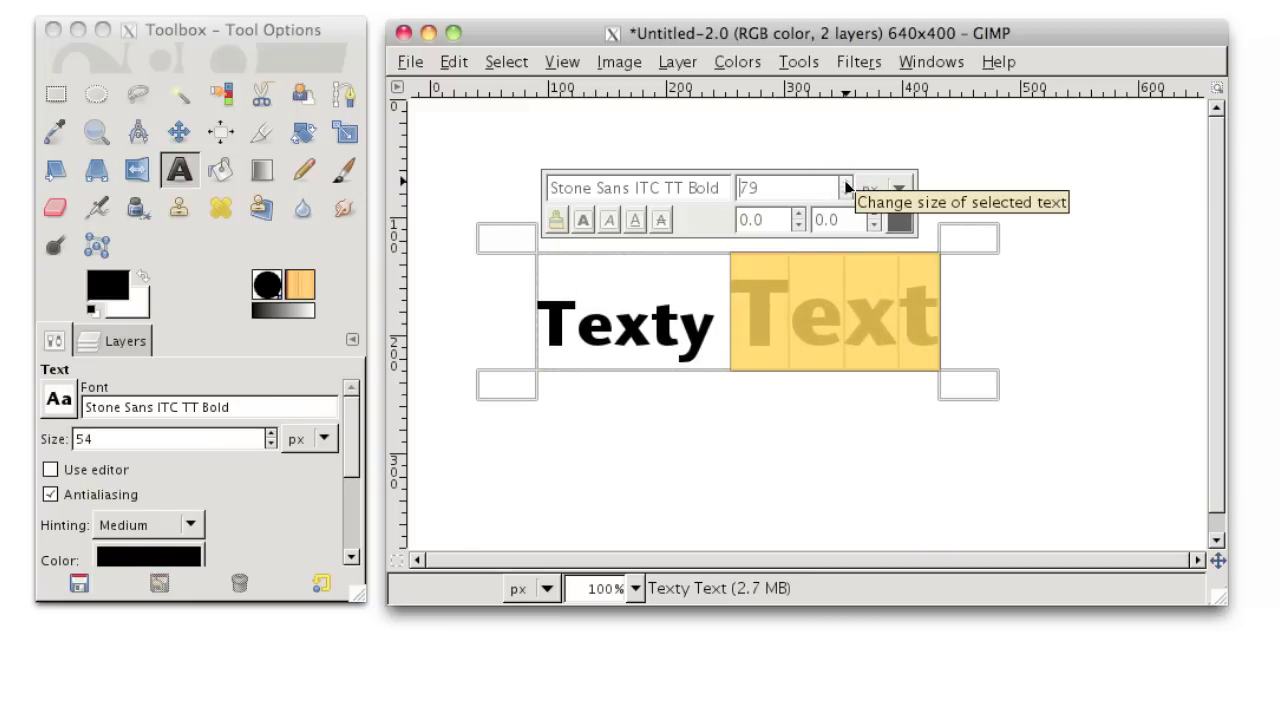
Color the selected word light green and check the result.
{"action": "left_click", "coordinate": [900, 222]}
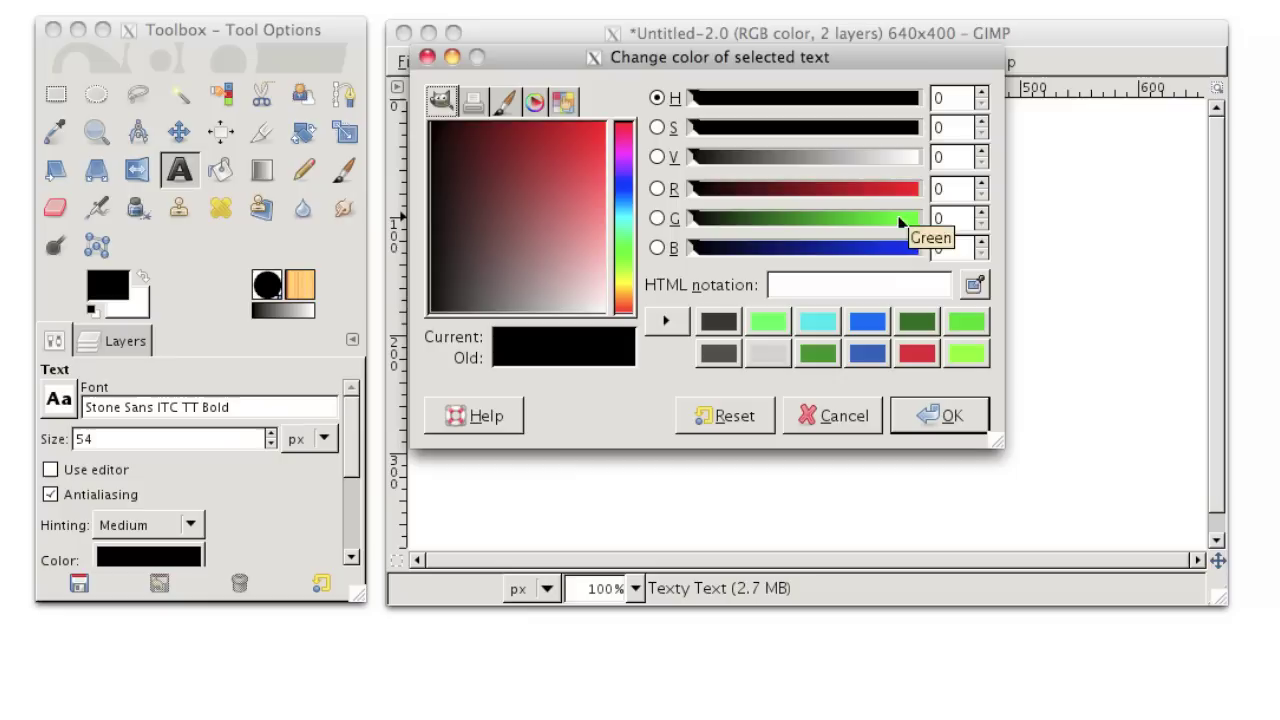
{"action": "left_click", "coordinate": [966, 360]}
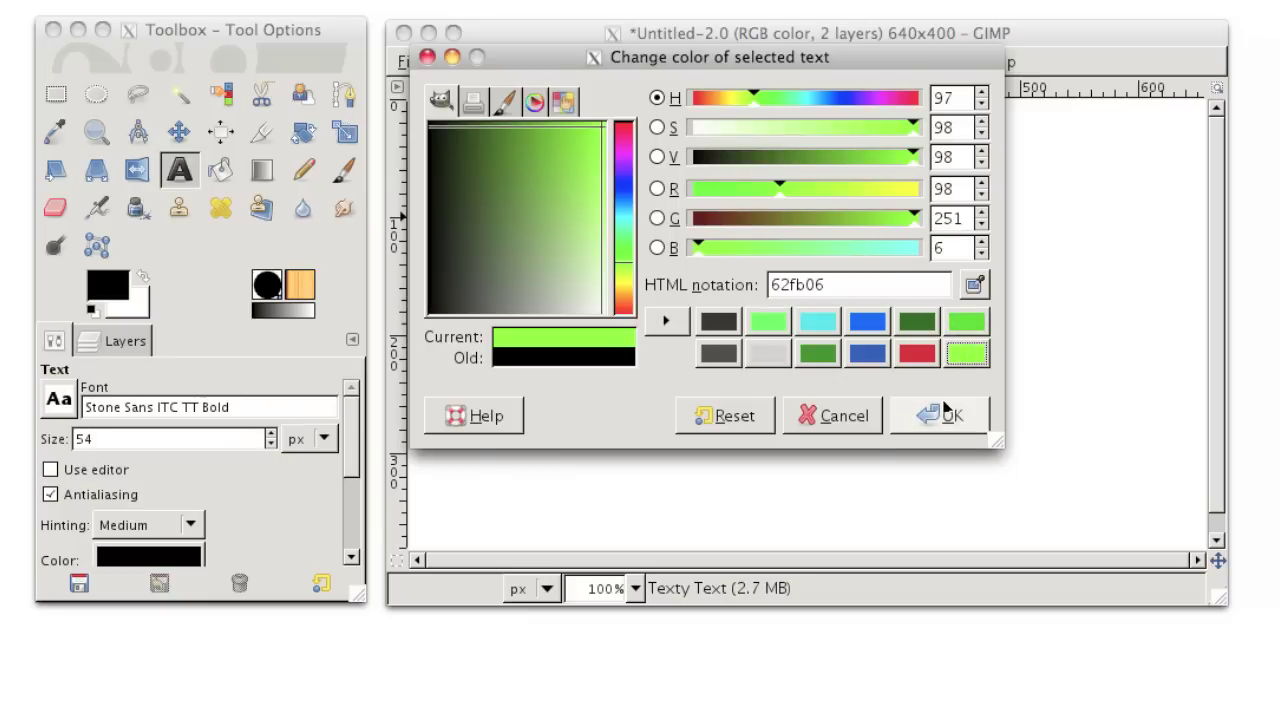
{"action": "left_click", "coordinate": [948, 415]}
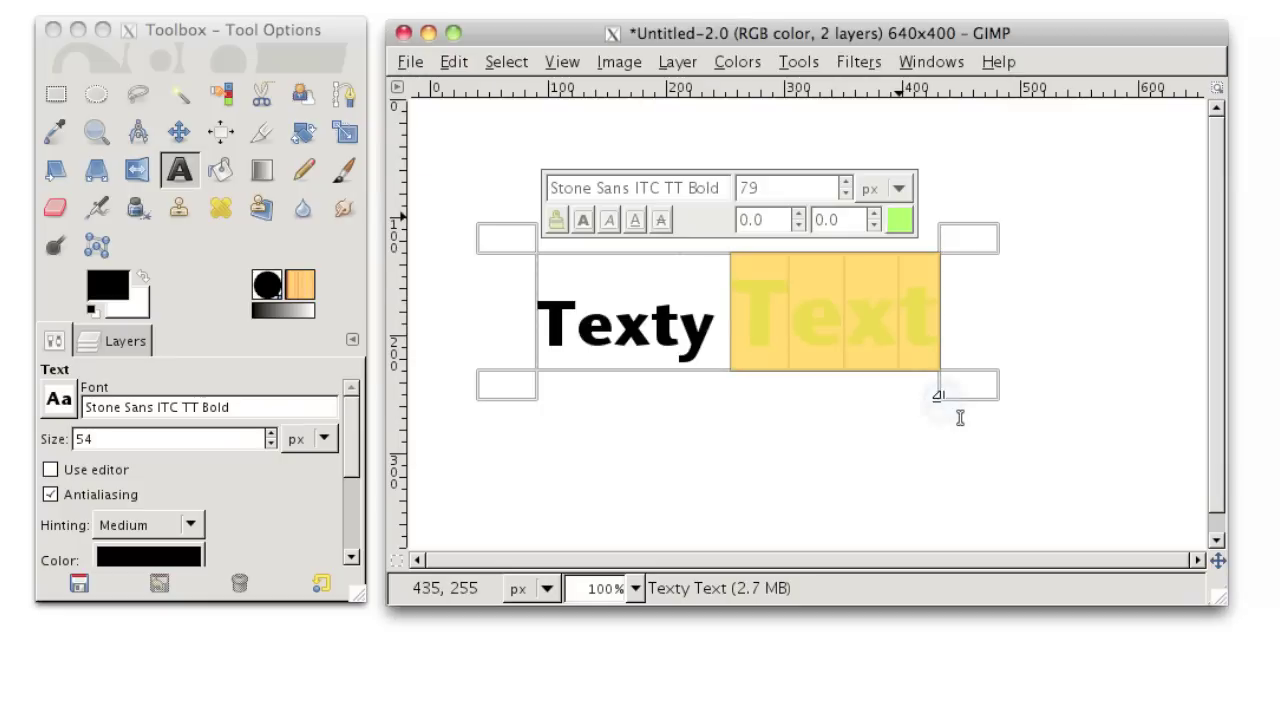
{"action": "left_click", "coordinate": [710, 300]}
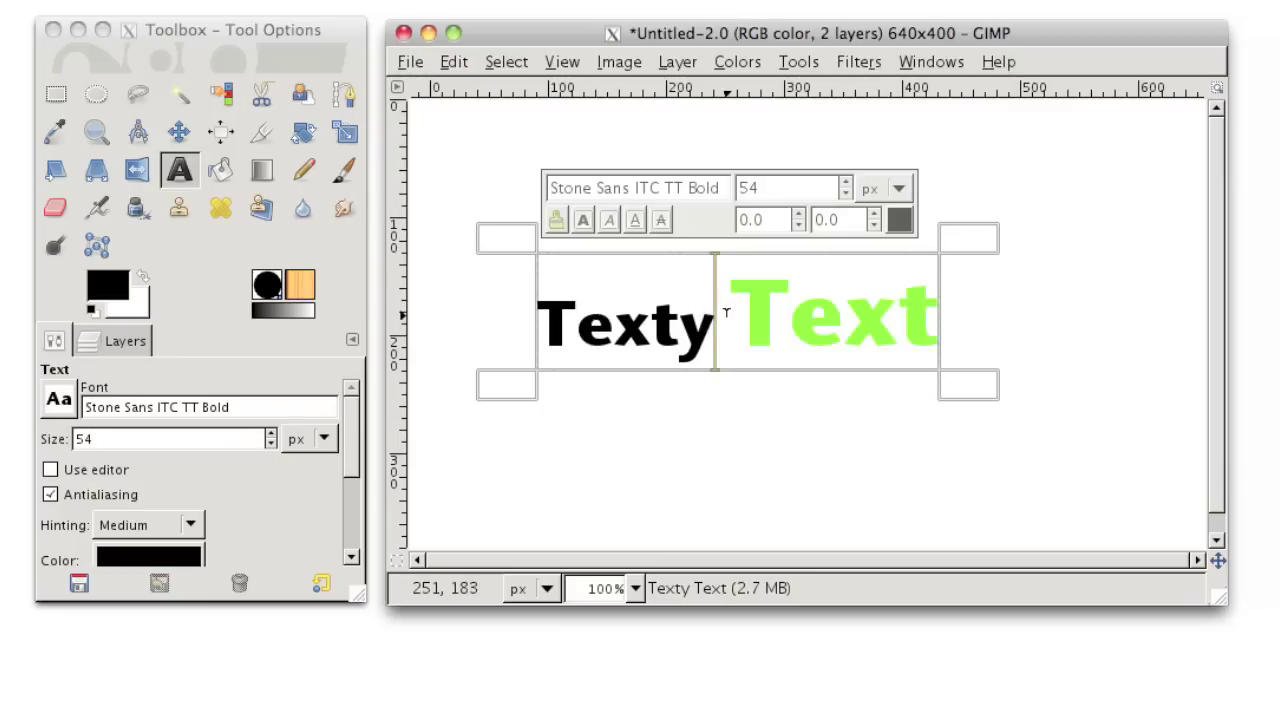
{"action": "left_click", "coordinate": [726, 313]}
{"action": "left_click_drag", "start_coordinate": [806, 320], "coordinate": [935, 321]}
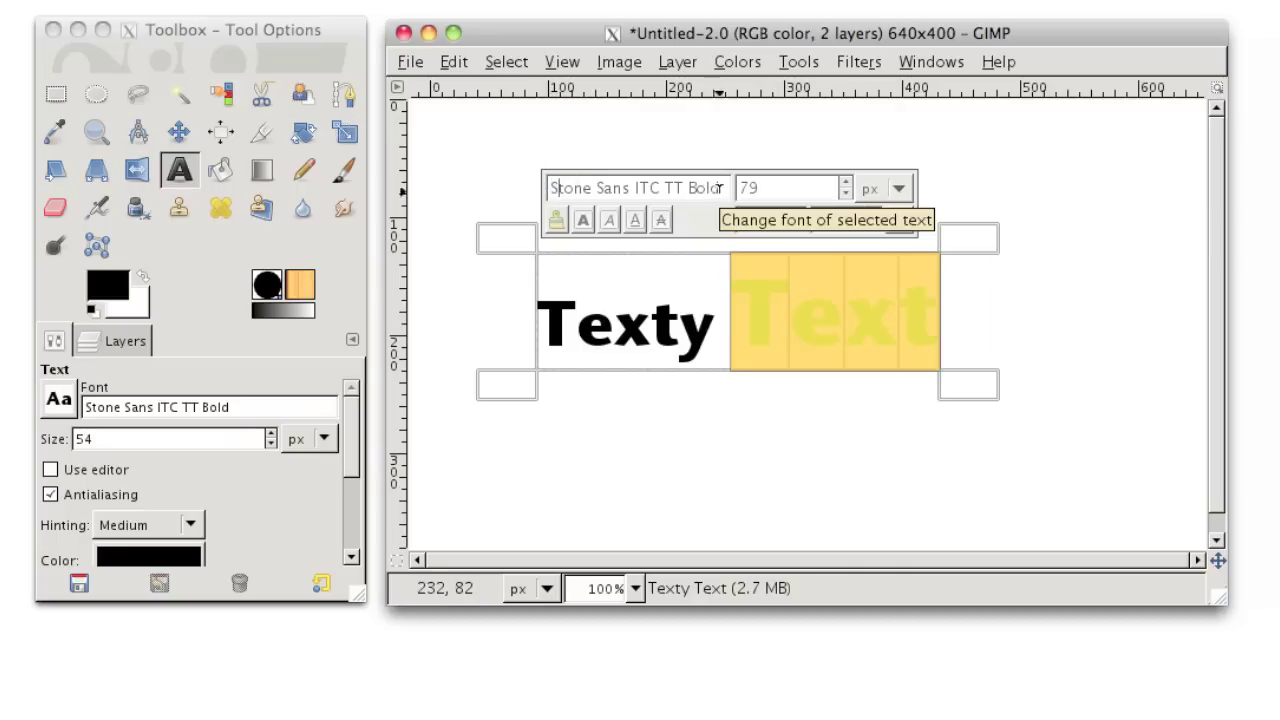
Set the word Text in the Alba Super font, leaving Texty in black bold.
{"action": "left_click_drag", "start_coordinate": [720, 188], "coordinate": [513, 178]}
{"action": "type", "text": "a"}
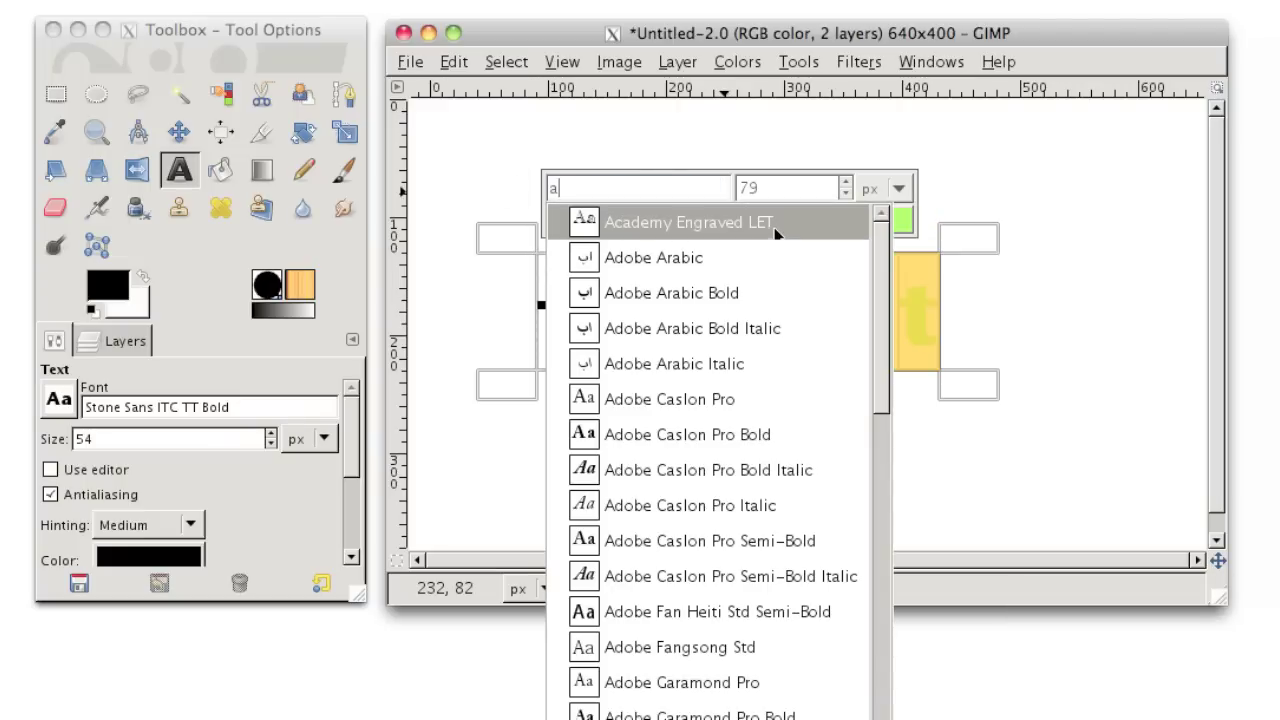
{"action": "scroll", "coordinate": [777, 226], "scroll_direction": "down", "scroll_amount": 2}
{"action": "scroll", "coordinate": [777, 226], "scroll_direction": "down", "scroll_amount": 6}
{"action": "scroll", "coordinate": [777, 226], "scroll_direction": "down", "scroll_amount": 1}
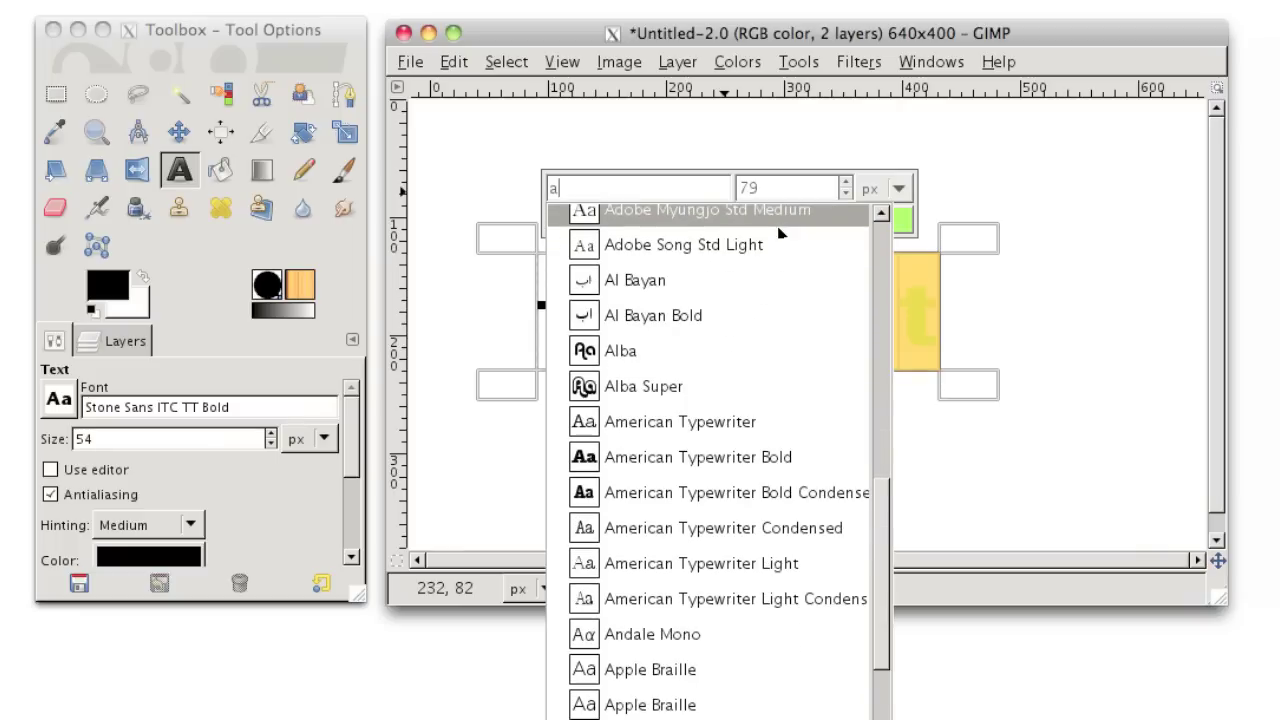
{"action": "left_click", "coordinate": [628, 393]}
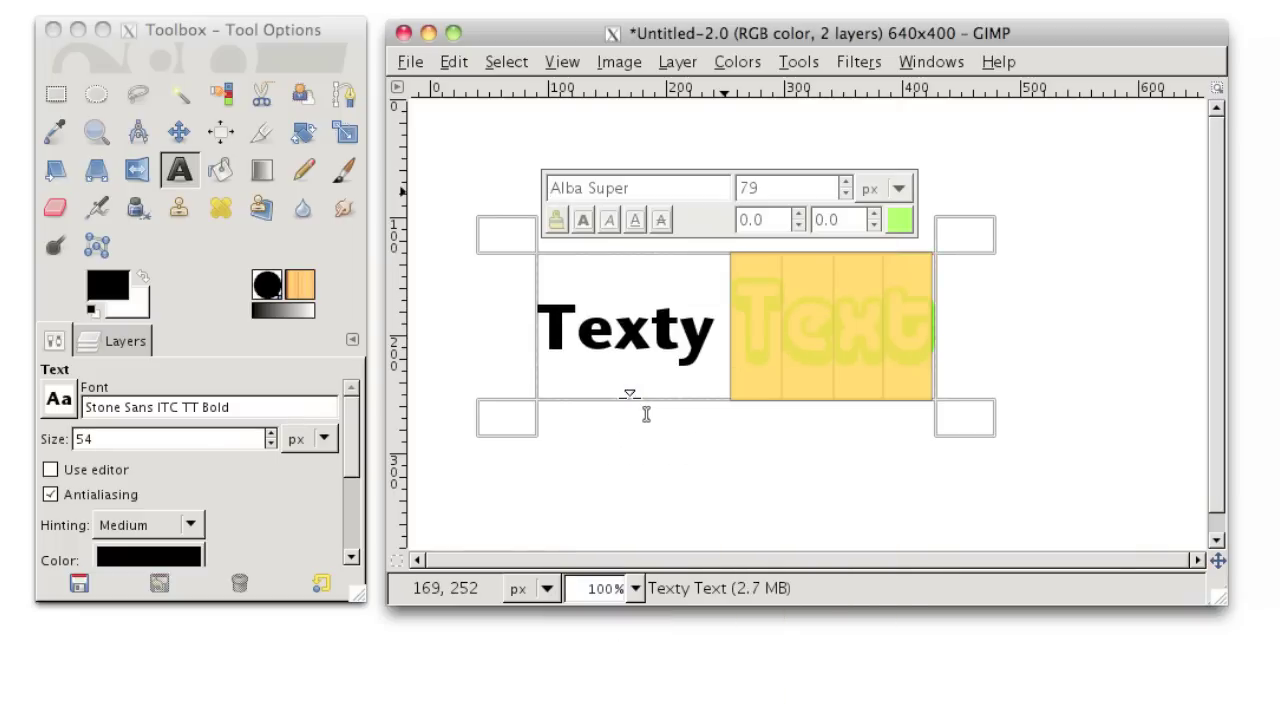
{"action": "left_click", "coordinate": [718, 354]}
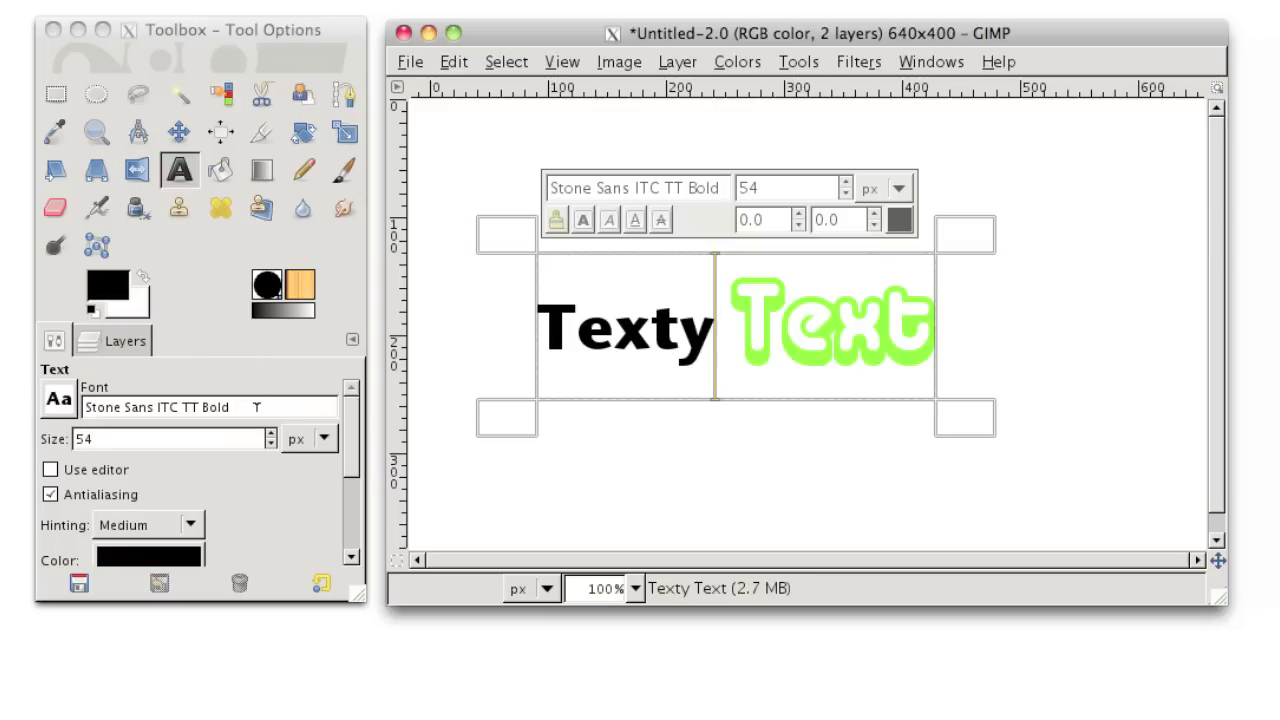
Switch the word Texty to the Wingdings font and return the cursor to the canvas text.
{"action": "left_click", "coordinate": [62, 410]}
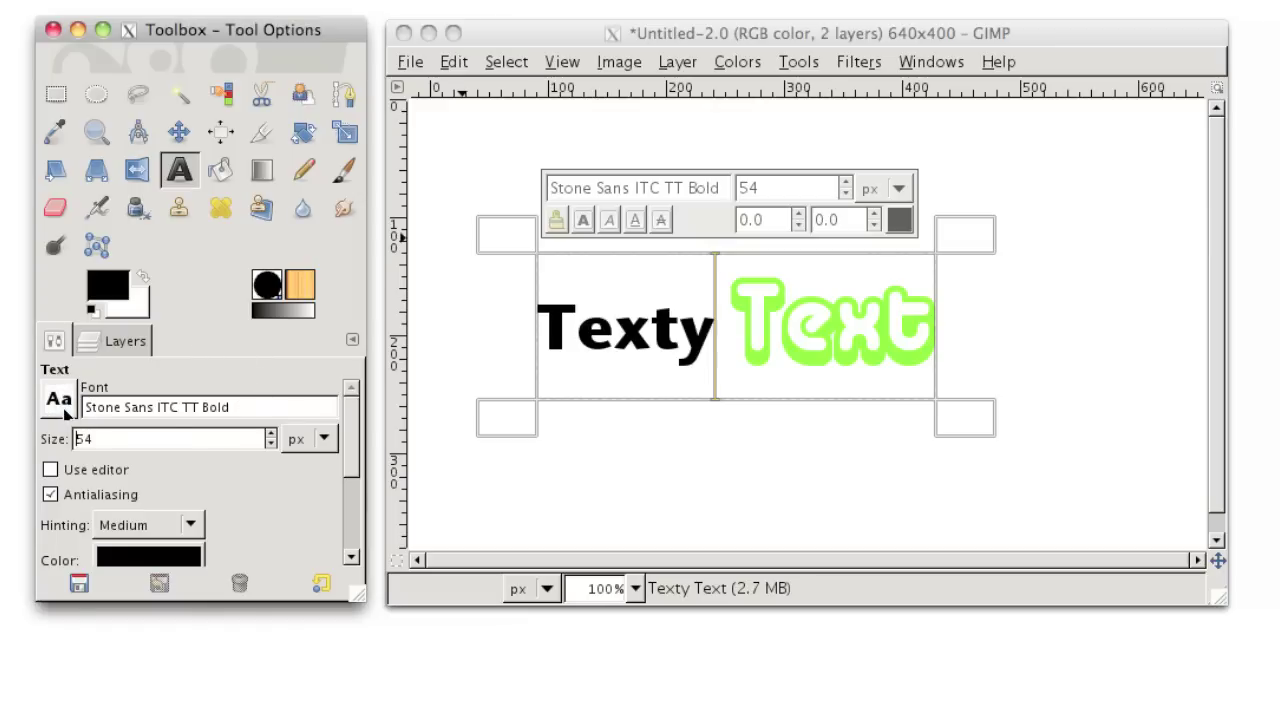
{"action": "left_click", "coordinate": [65, 412]}
{"action": "scroll", "coordinate": [143, 535], "scroll_direction": "down", "scroll_amount": 3}
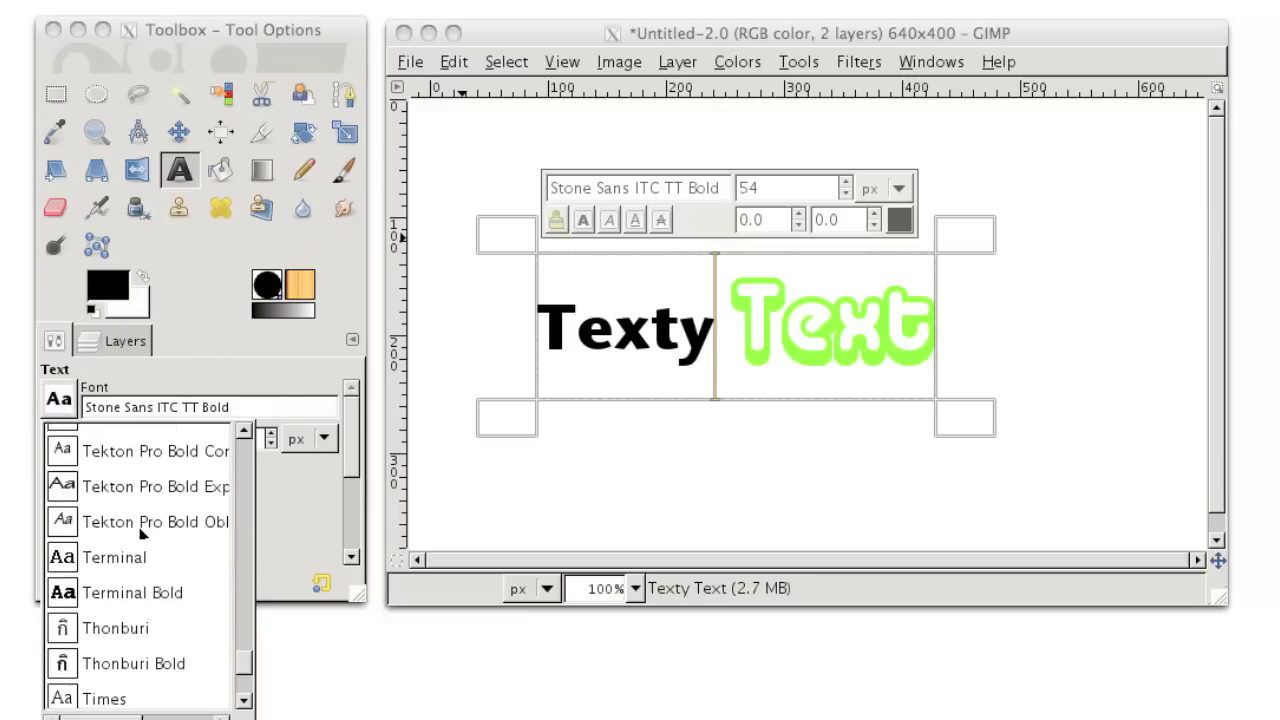
{"action": "scroll", "coordinate": [143, 535], "scroll_direction": "down", "scroll_amount": 2}
{"action": "scroll", "coordinate": [143, 535], "scroll_direction": "down", "scroll_amount": 3}
{"action": "scroll", "coordinate": [143, 535], "scroll_direction": "down", "scroll_amount": 3}
{"action": "scroll", "coordinate": [143, 535], "scroll_direction": "down", "scroll_amount": 1}
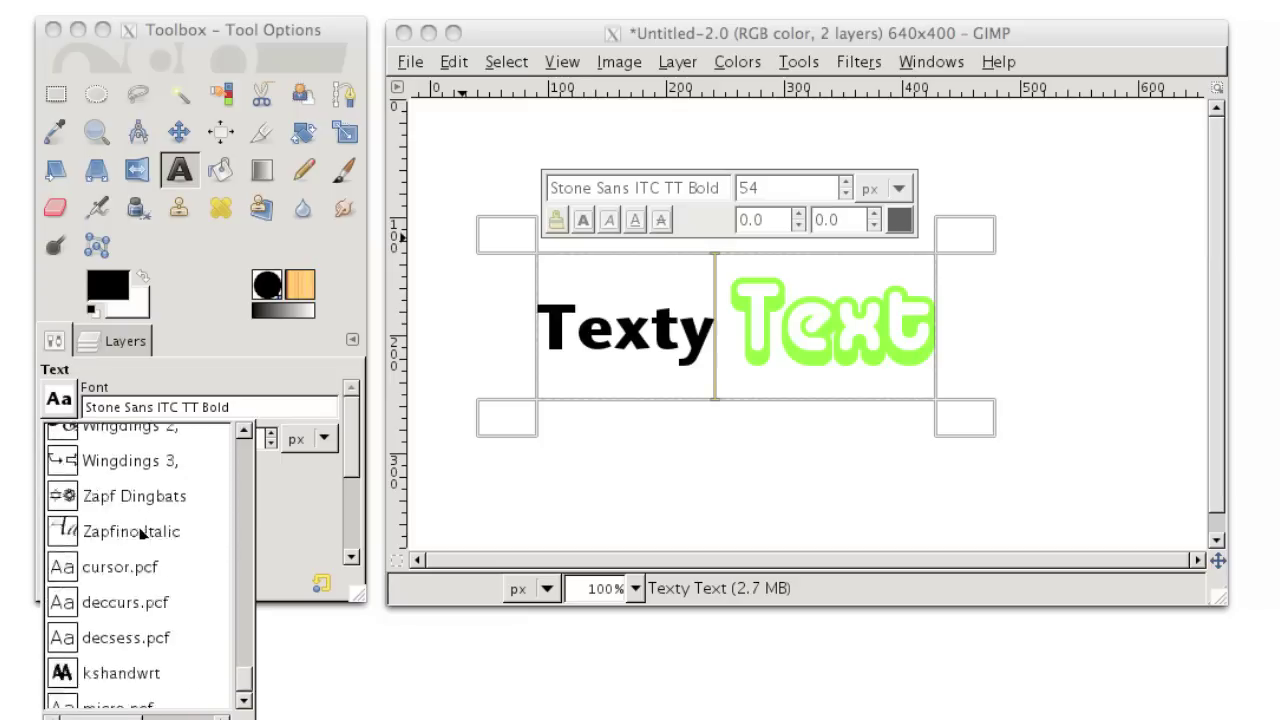
{"action": "scroll", "coordinate": [141, 533], "scroll_direction": "down", "scroll_amount": 2}
{"action": "scroll", "coordinate": [84, 509], "scroll_direction": "up", "scroll_amount": 3}
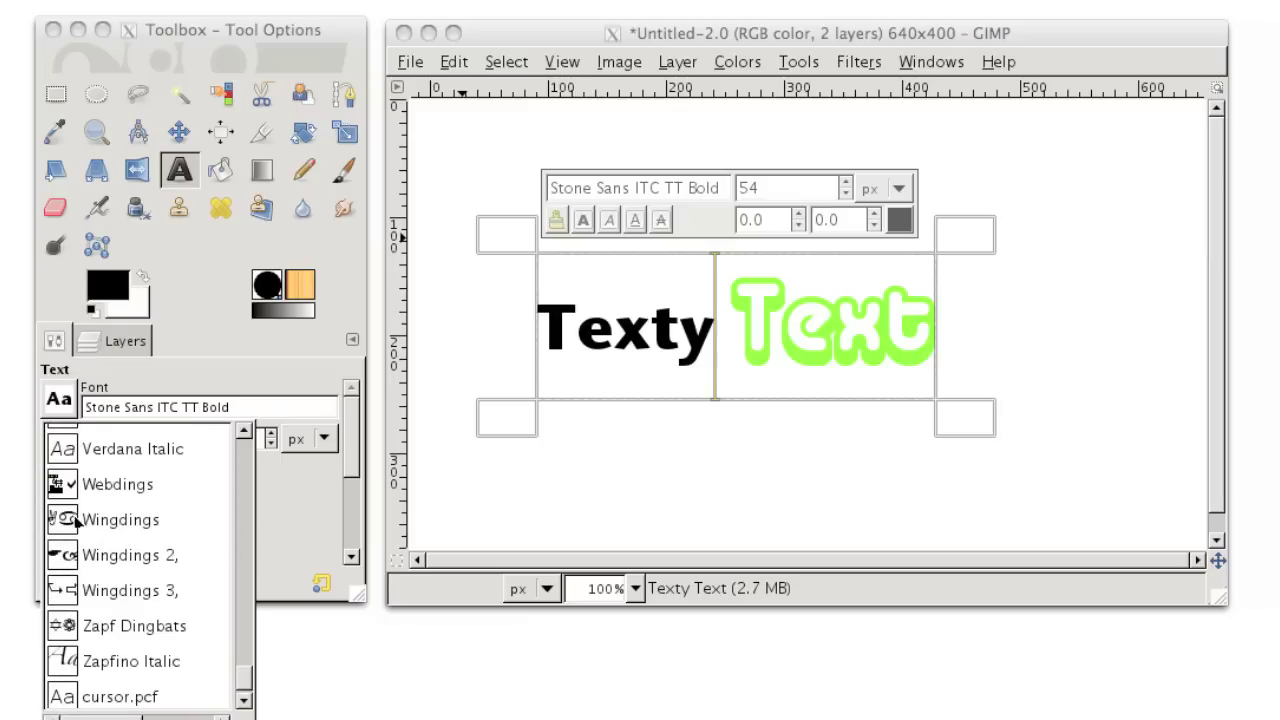
{"action": "left_click", "coordinate": [78, 515]}
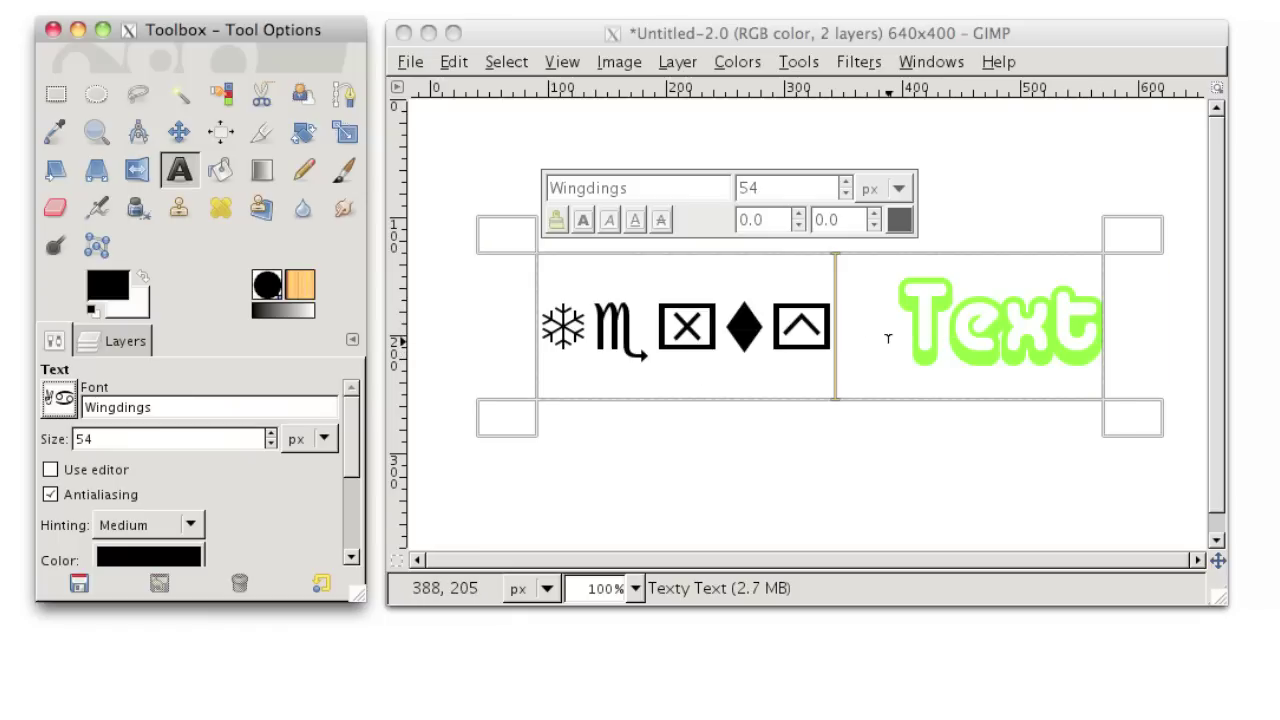
{"action": "left_click", "coordinate": [888, 338]}
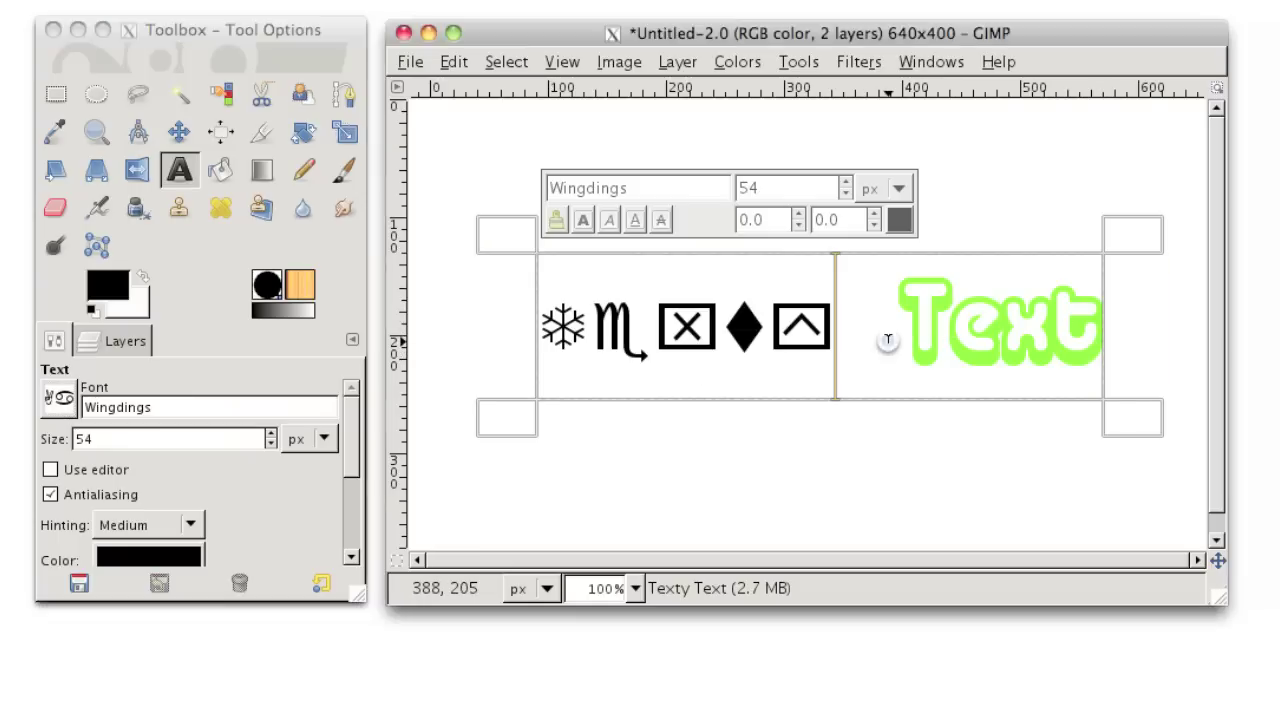
{"action": "left_click", "coordinate": [910, 337]}
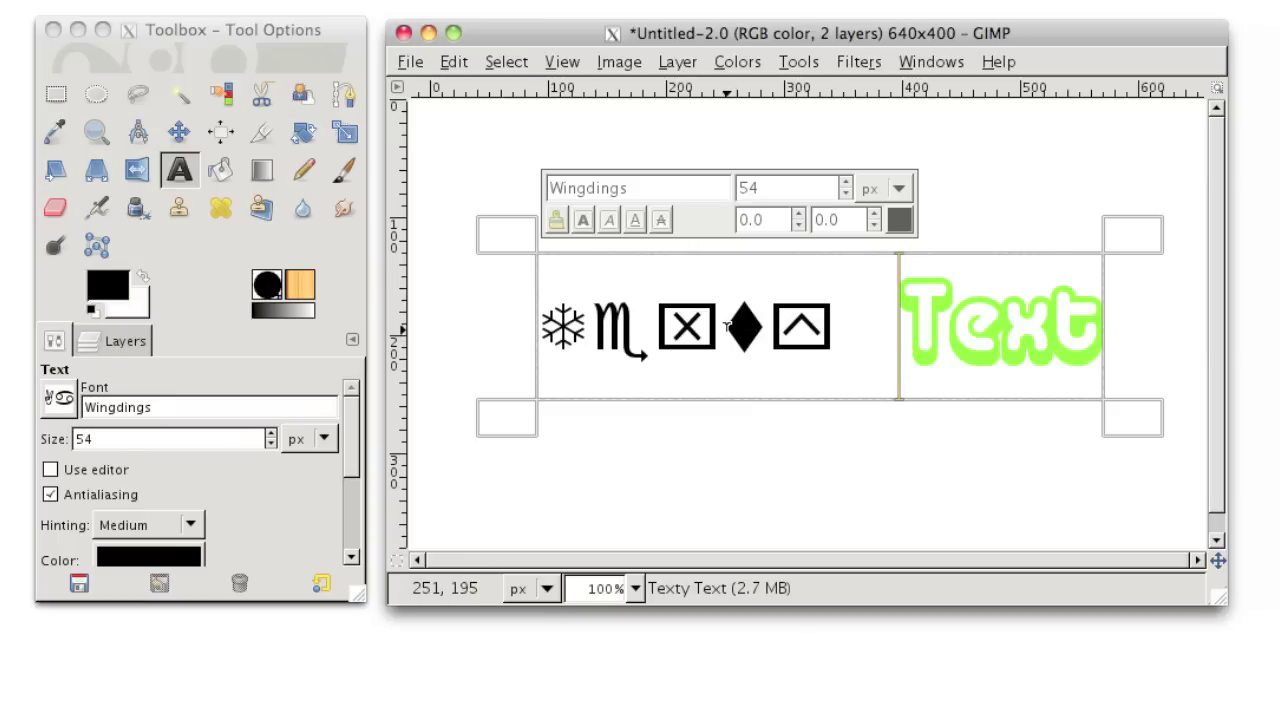
Colour the last two Wingdings glyphs, the diamond and box, cyan.
{"action": "left_click_drag", "start_coordinate": [727, 325], "coordinate": [828, 330]}
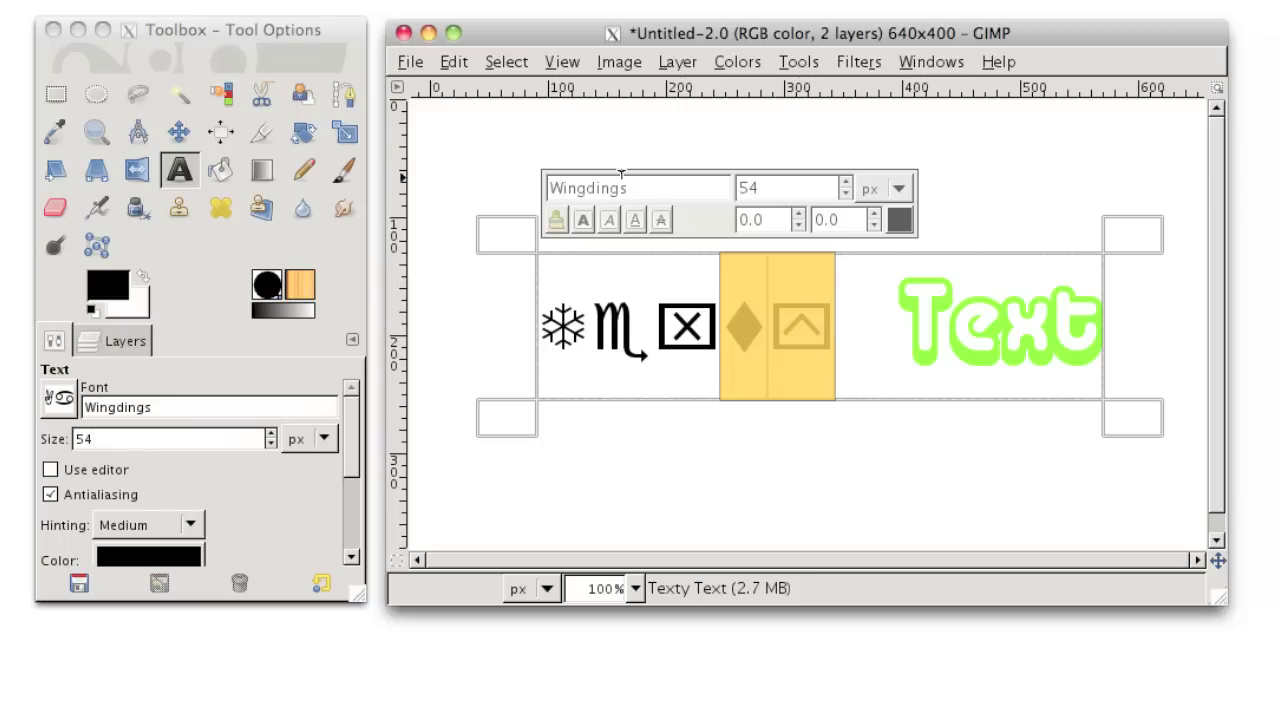
{"action": "left_click", "coordinate": [899, 219]}
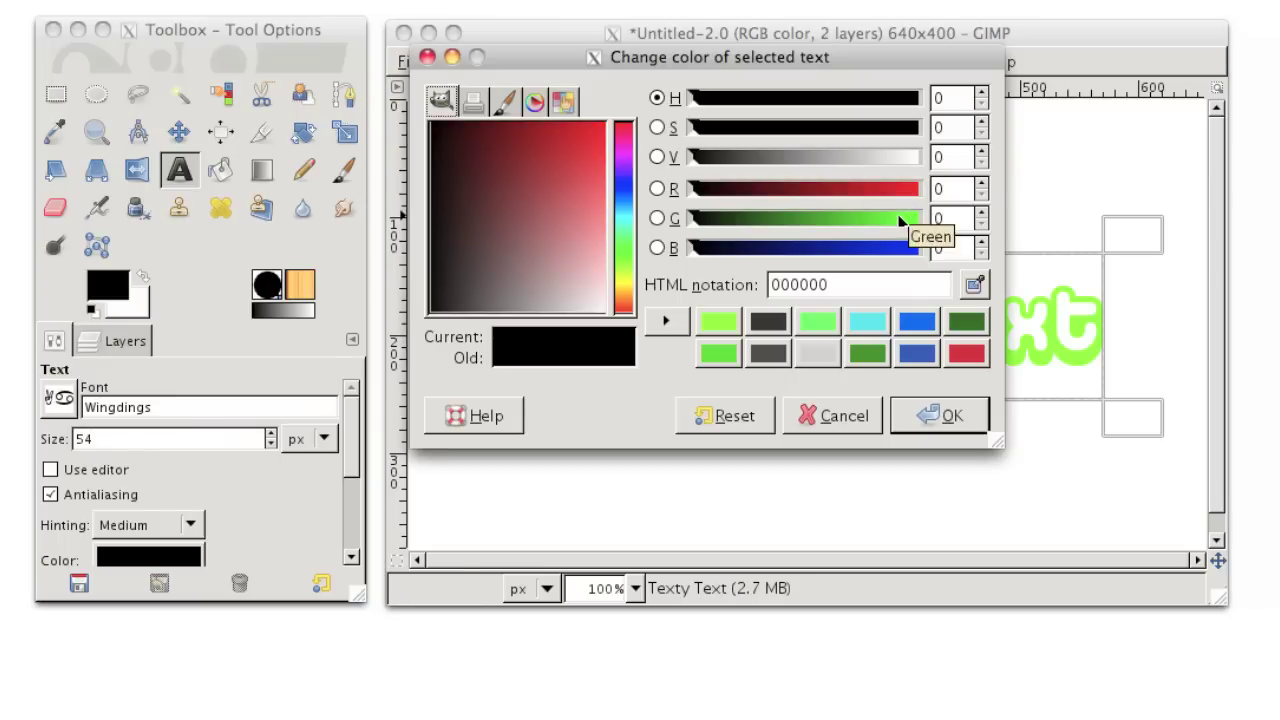
{"action": "left_click", "coordinate": [867, 321]}
{"action": "left_click", "coordinate": [952, 416]}
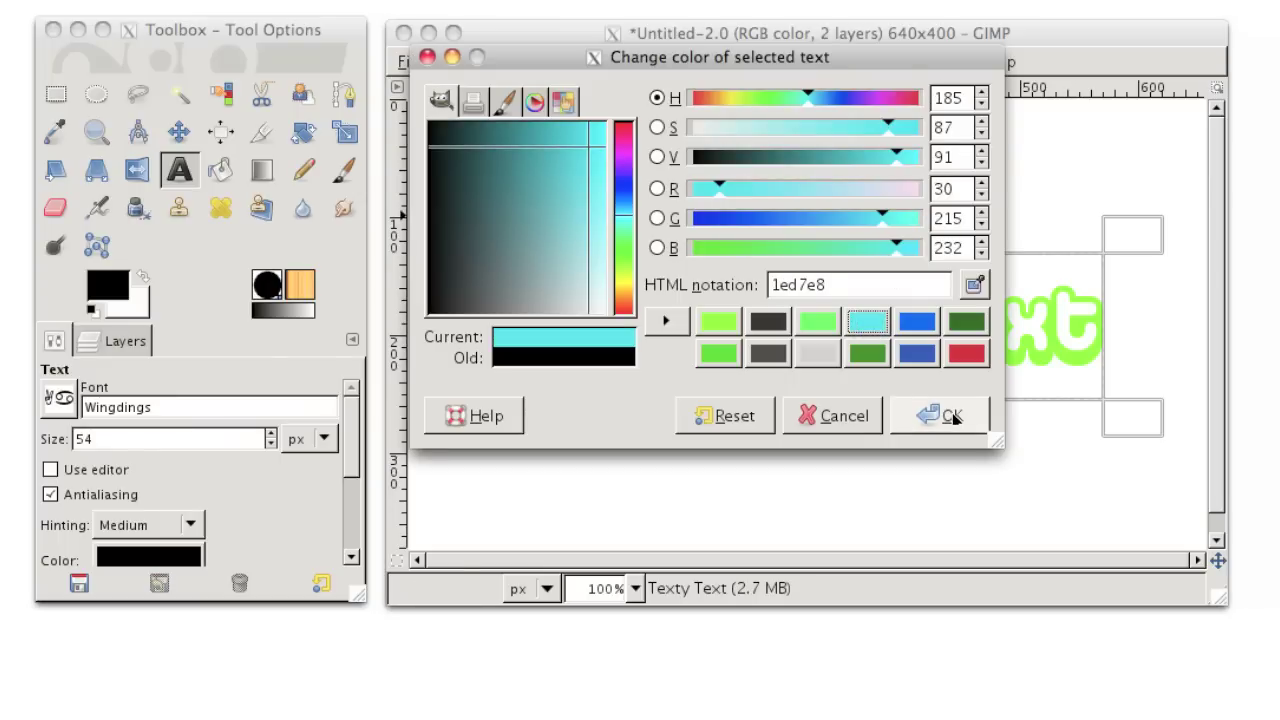
{"action": "left_click", "coordinate": [886, 367]}
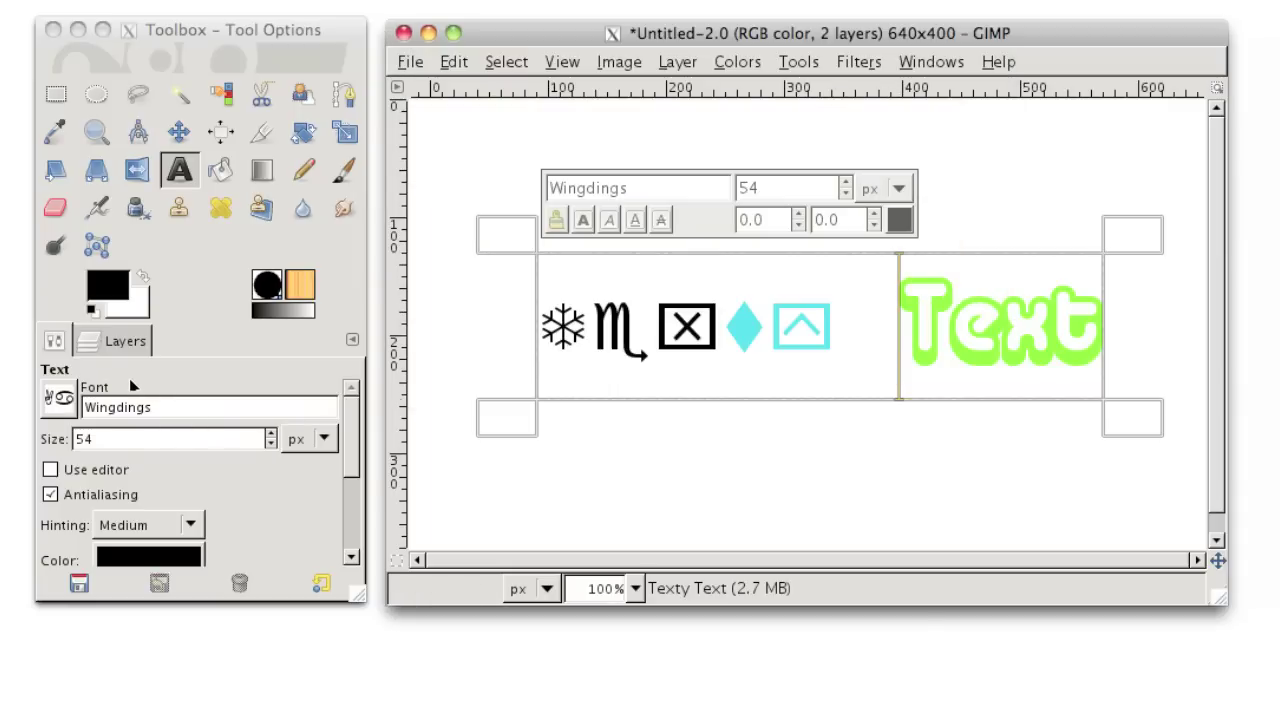
{"action": "left_click", "coordinate": [177, 549]}
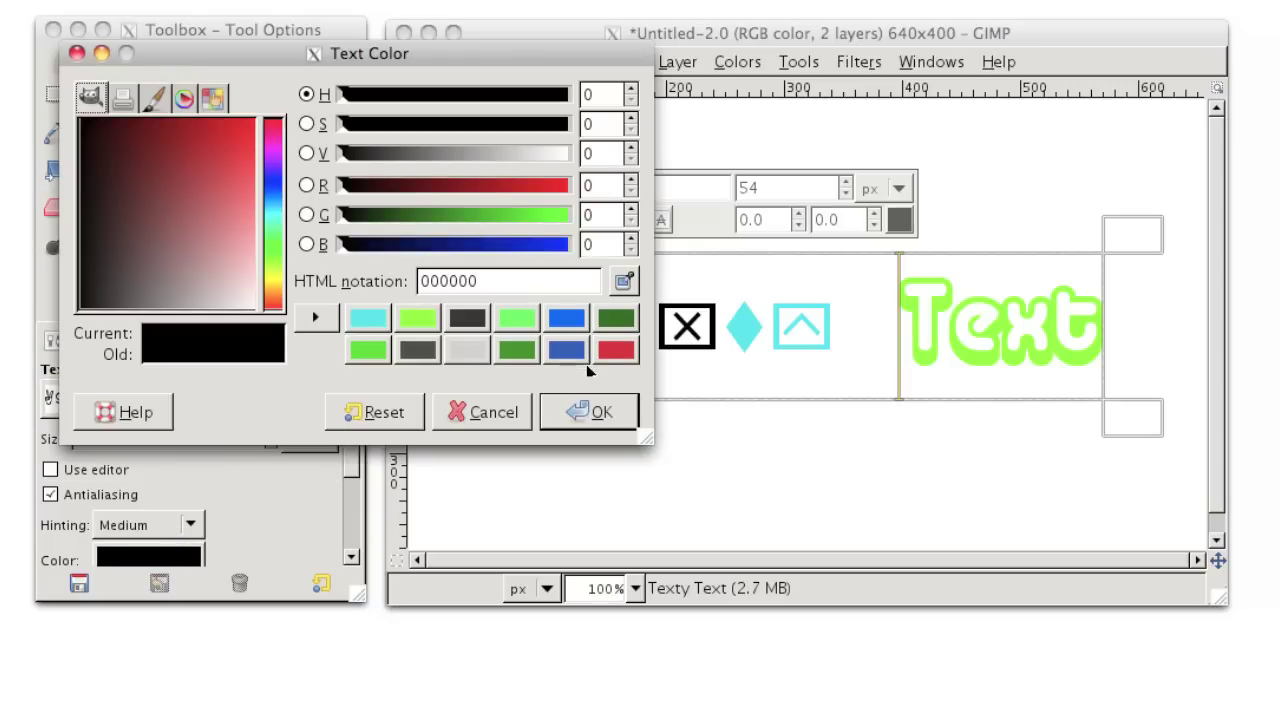
Make the remaining three black Wingdings symbols red in the Text Color dialog.
{"action": "left_click", "coordinate": [628, 354]}
{"action": "left_click", "coordinate": [592, 411]}
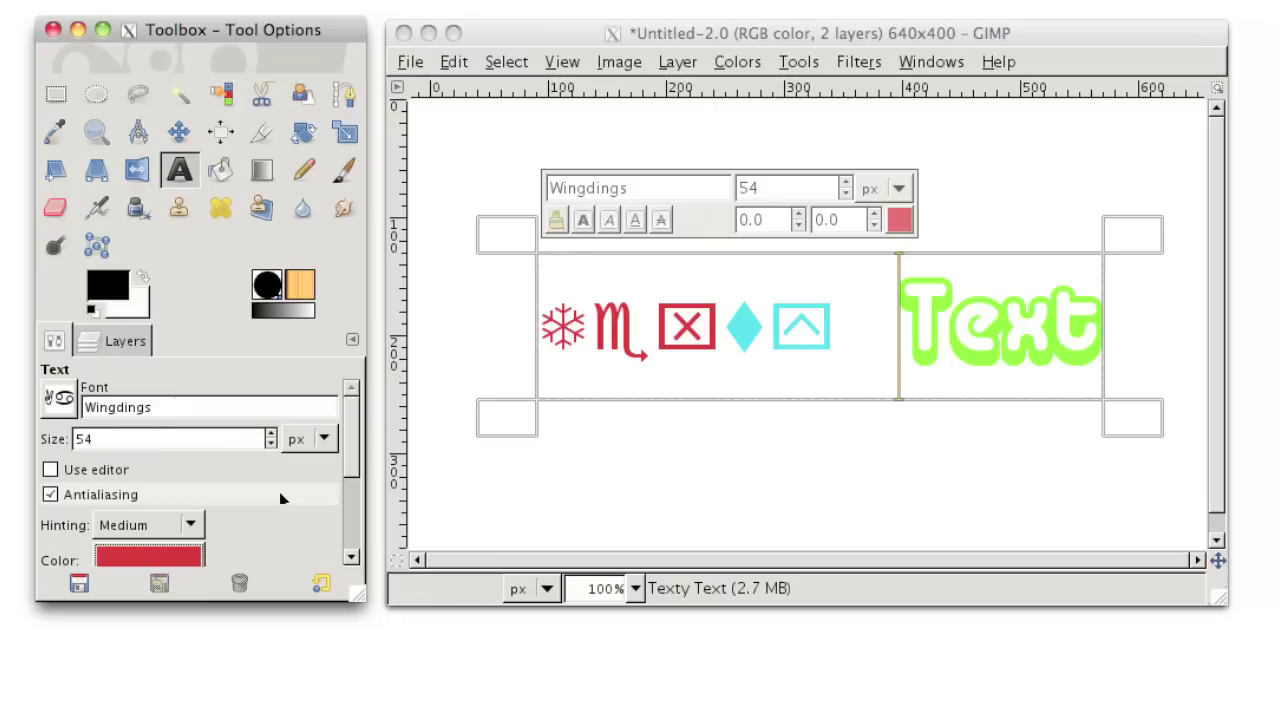
Change the first word's font to Utopia so it reads red Tex and cyan ty.
{"action": "left_click", "coordinate": [61, 402]}
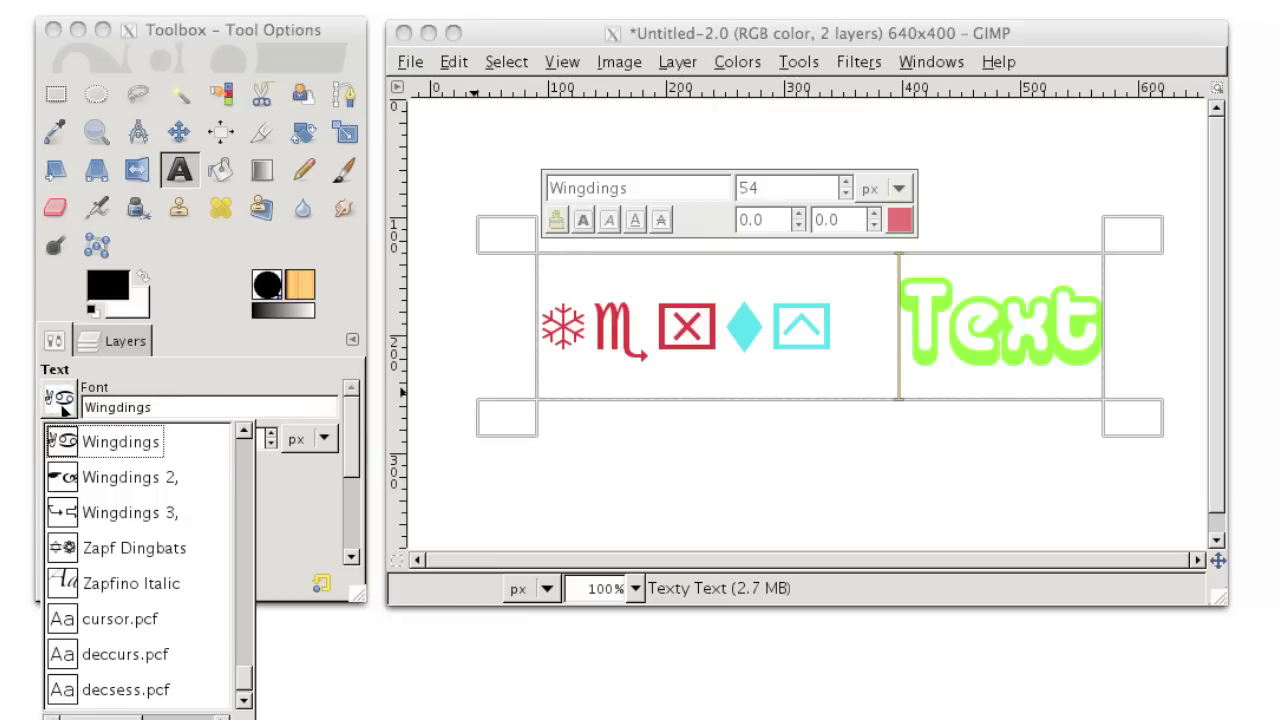
{"action": "scroll", "coordinate": [143, 582], "scroll_direction": "up", "scroll_amount": 3}
{"action": "scroll", "coordinate": [143, 582], "scroll_direction": "up", "scroll_amount": 2}
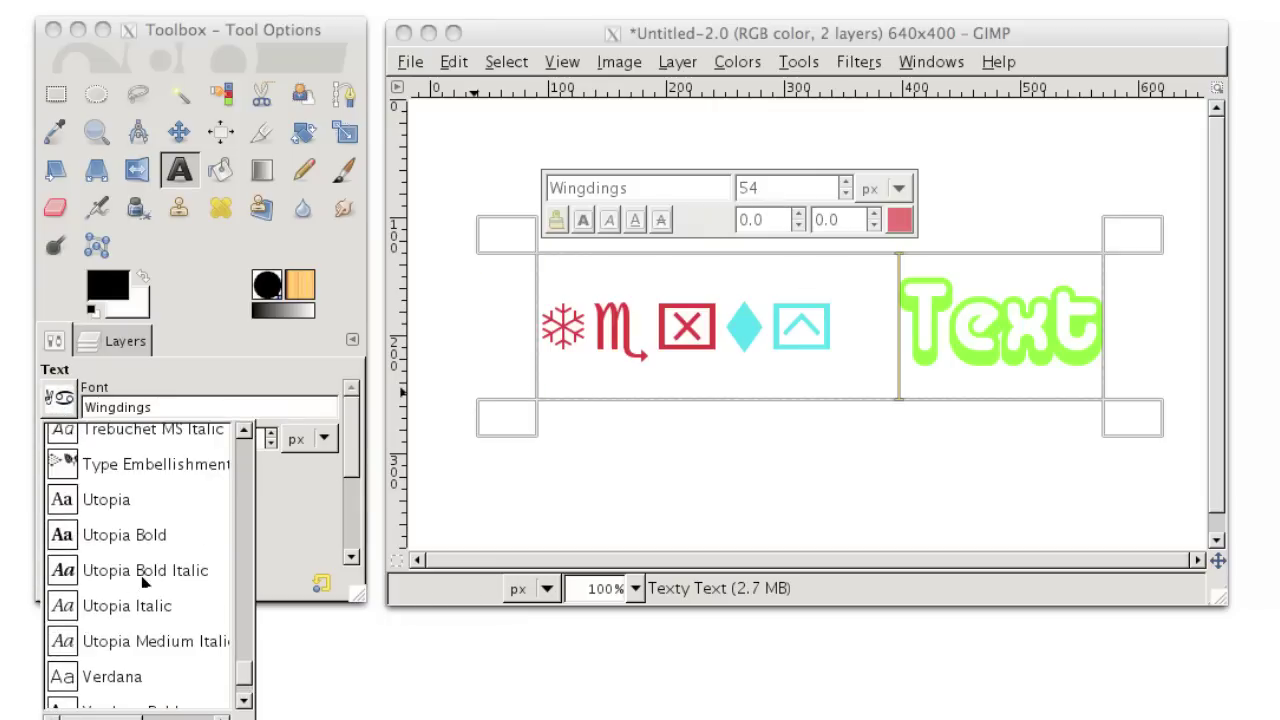
{"action": "left_click", "coordinate": [68, 505]}
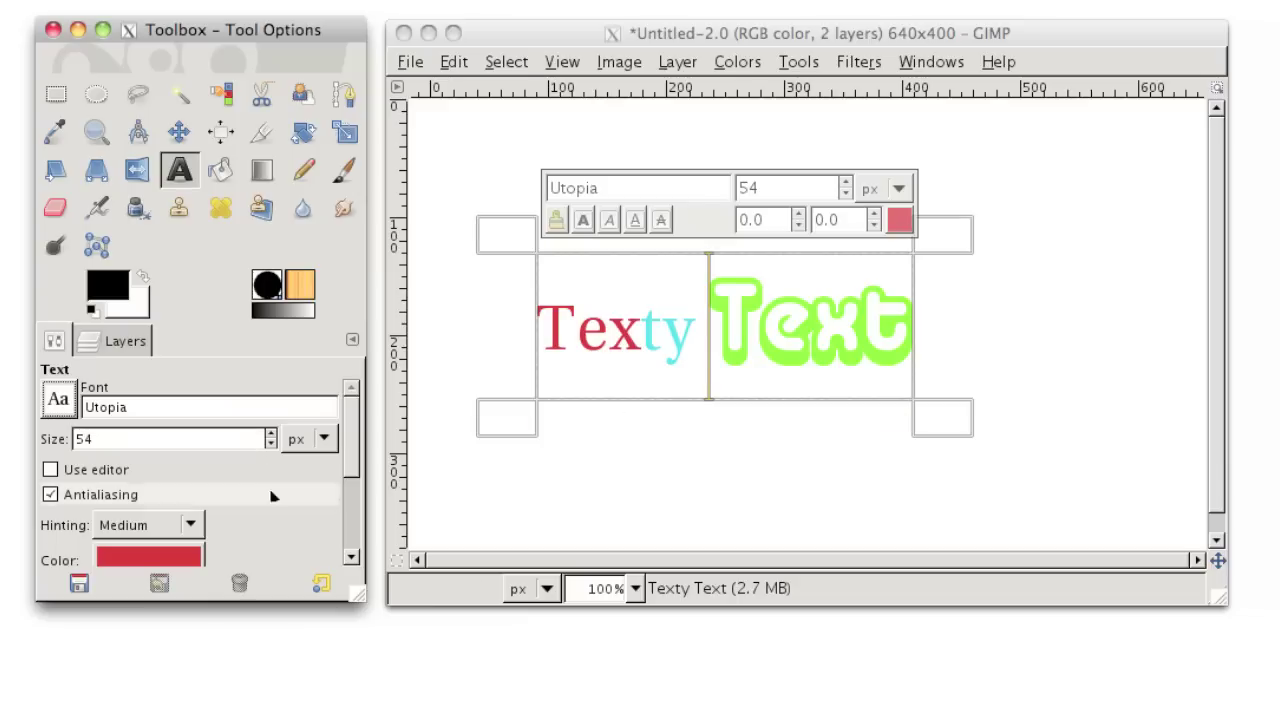
Show the Layers tab listing Texty Text above Background.
{"action": "left_click", "coordinate": [122, 342]}
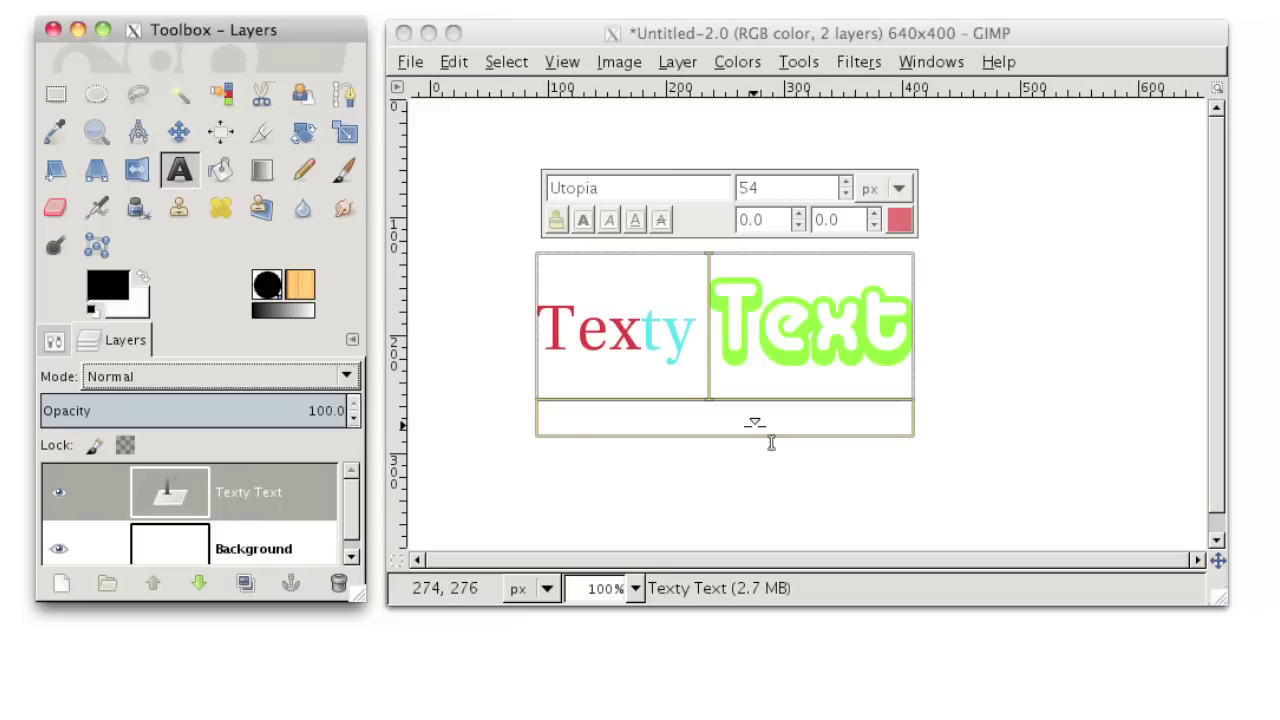
{"action": "left_click", "coordinate": [115, 340]}
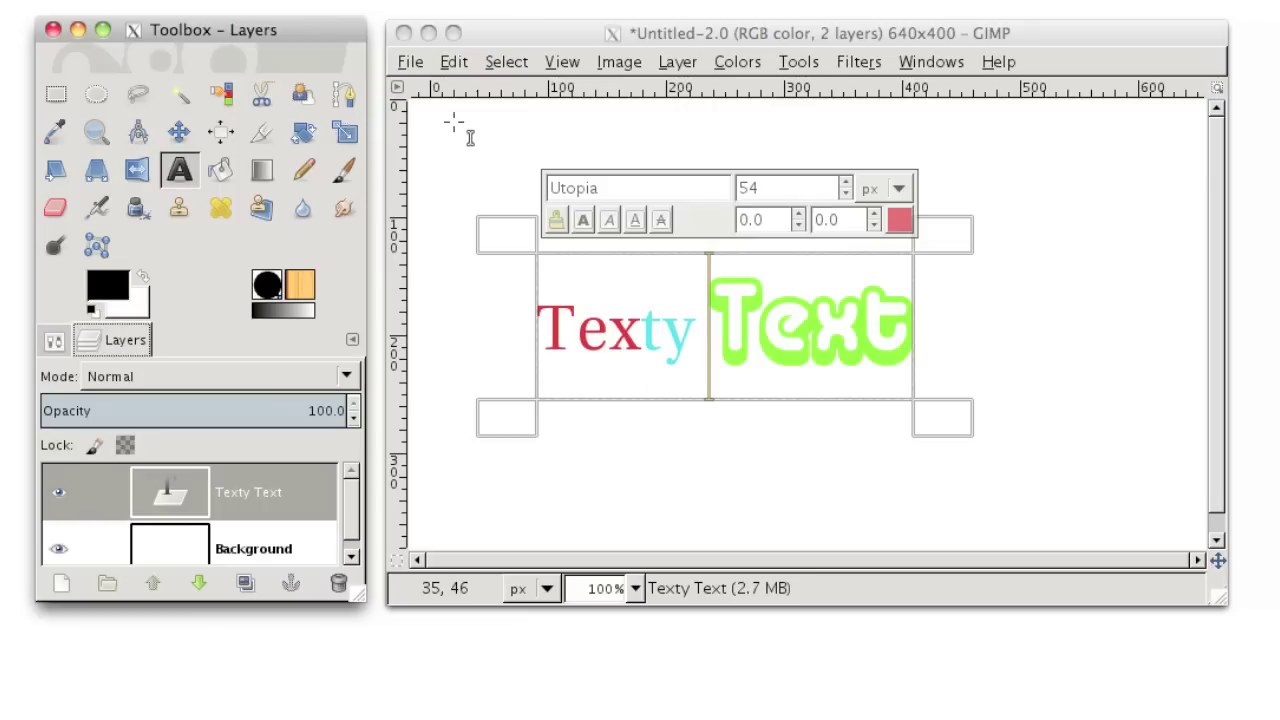
Add a new transparent layer above Texty Text.
{"action": "right_click", "coordinate": [268, 495]}
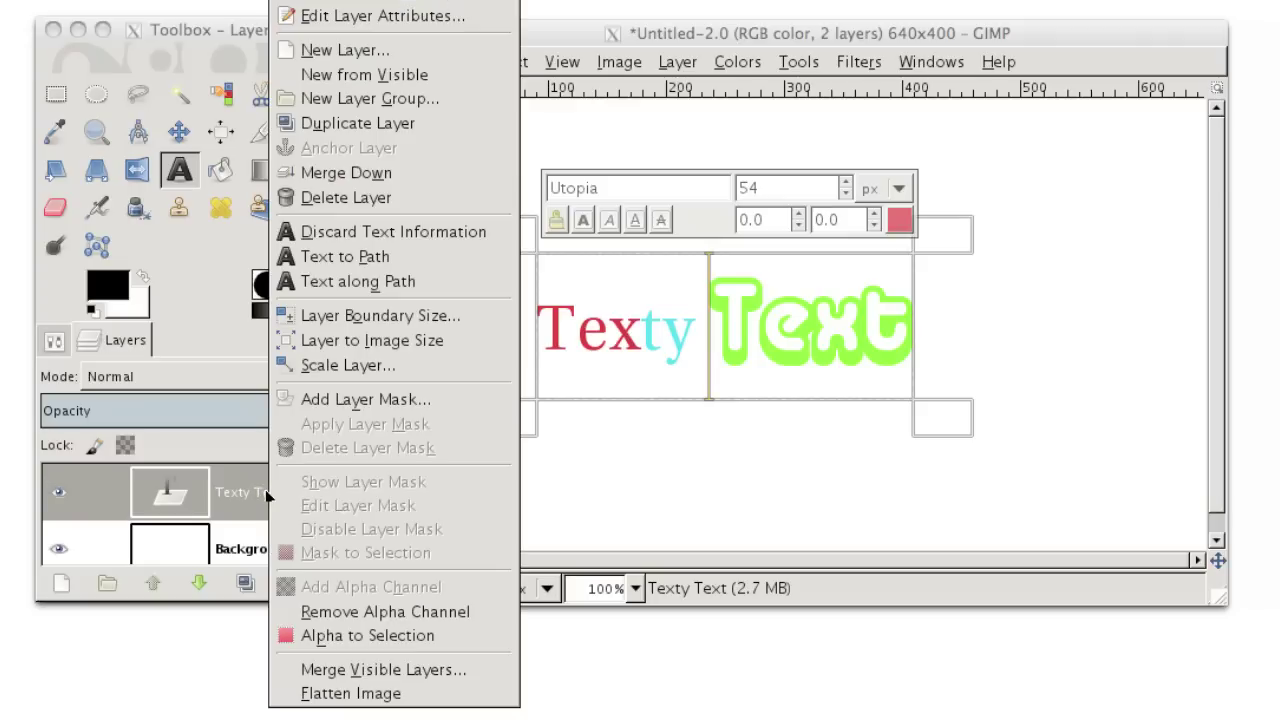
{"action": "left_click", "coordinate": [406, 50]}
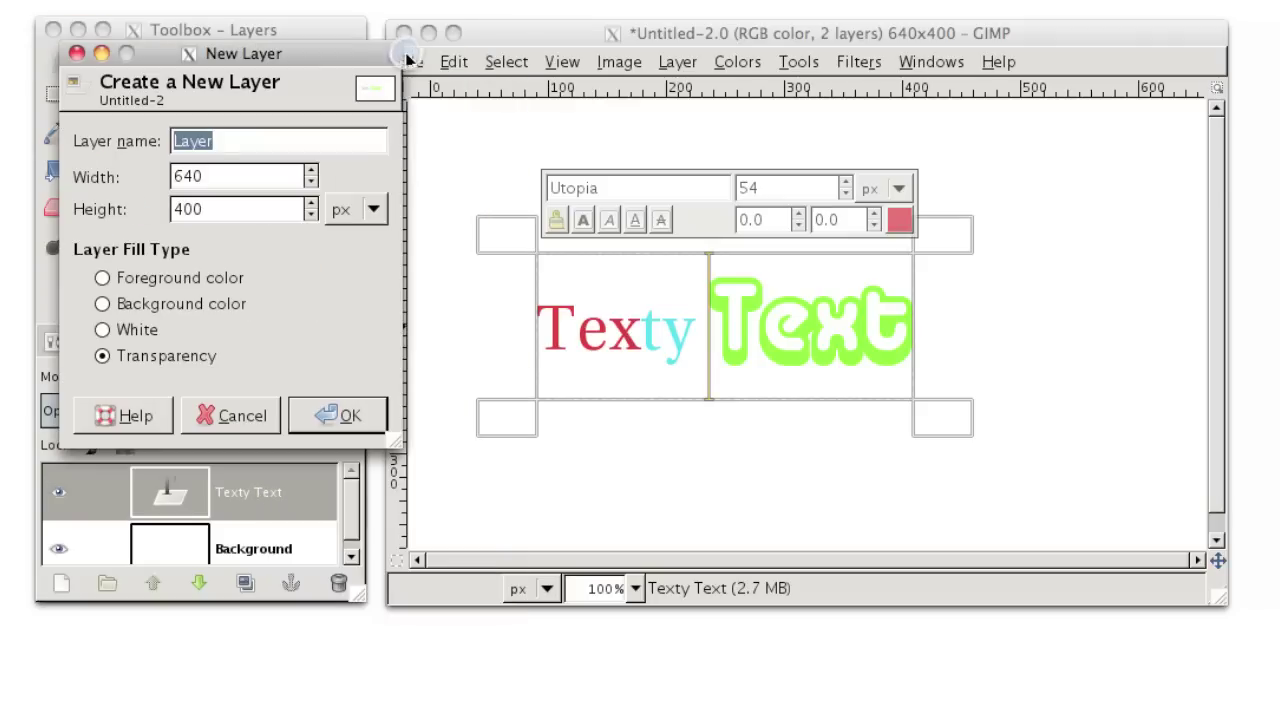
{"action": "left_click", "coordinate": [335, 418]}
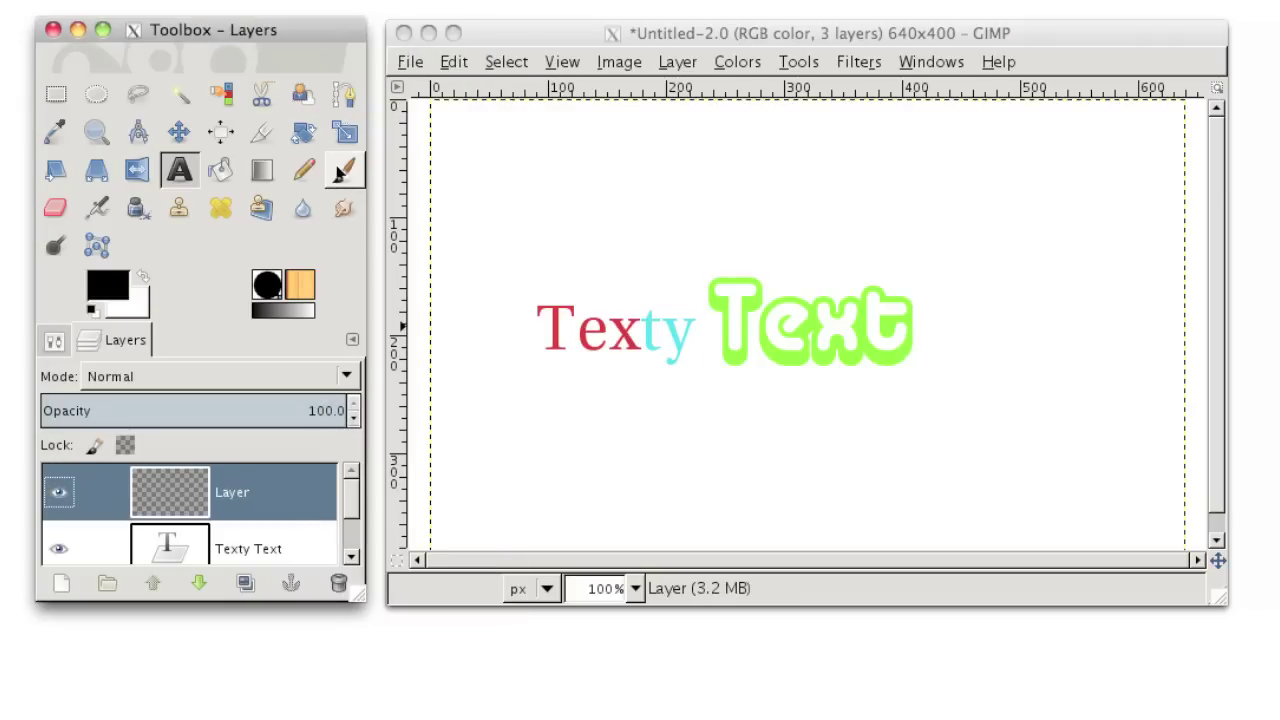
Stamp two black stars with the Star brush, one above and one lower right of the text.
{"action": "left_click", "coordinate": [268, 284]}
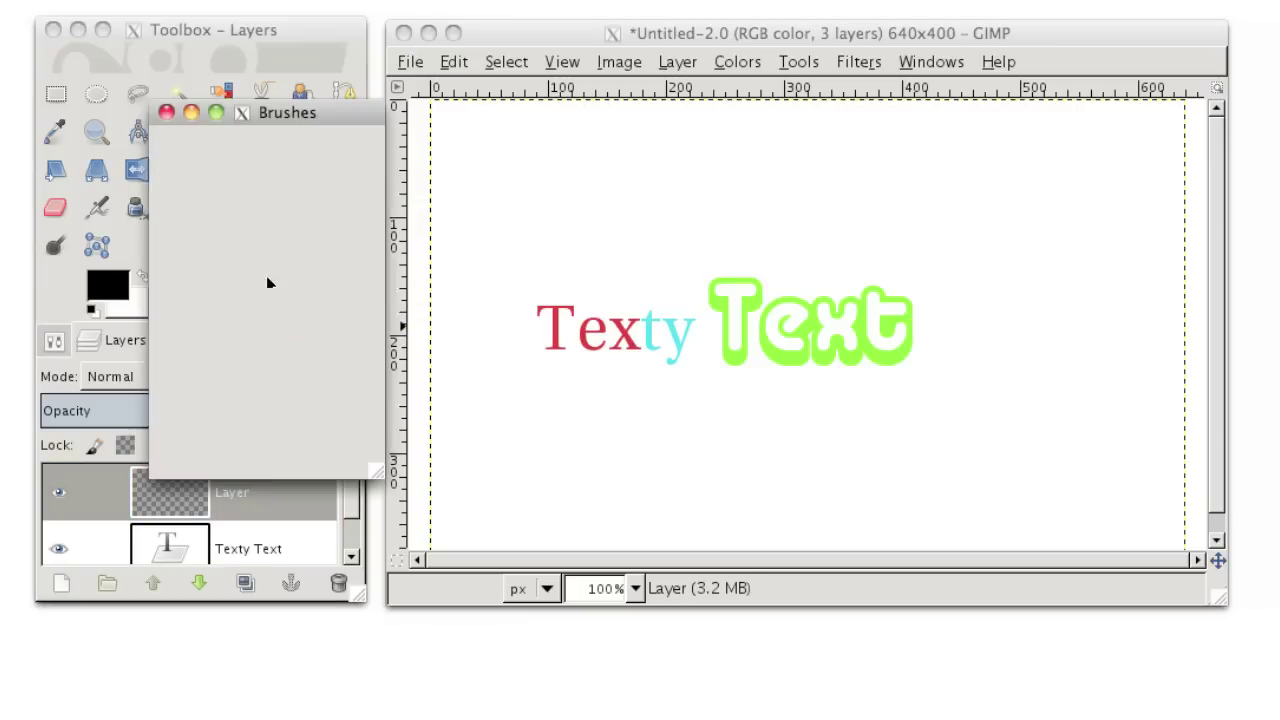
{"action": "left_click", "coordinate": [222, 308]}
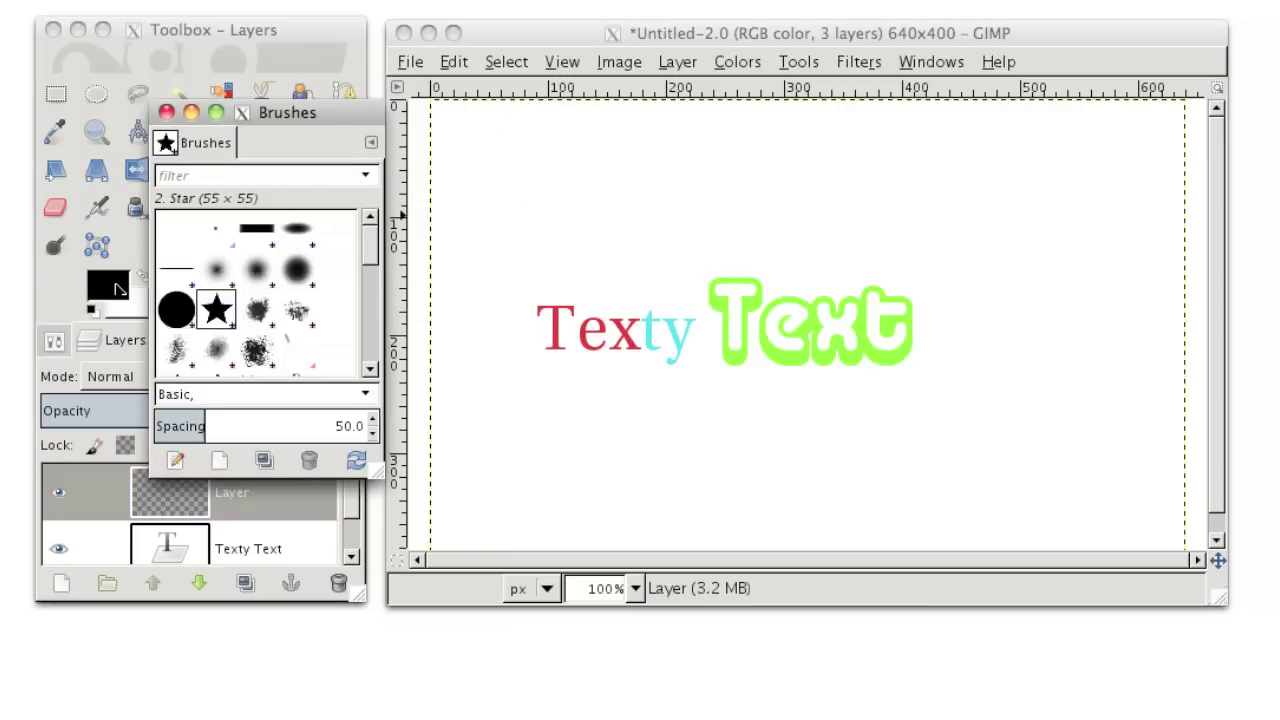
{"action": "left_click", "coordinate": [614, 218]}
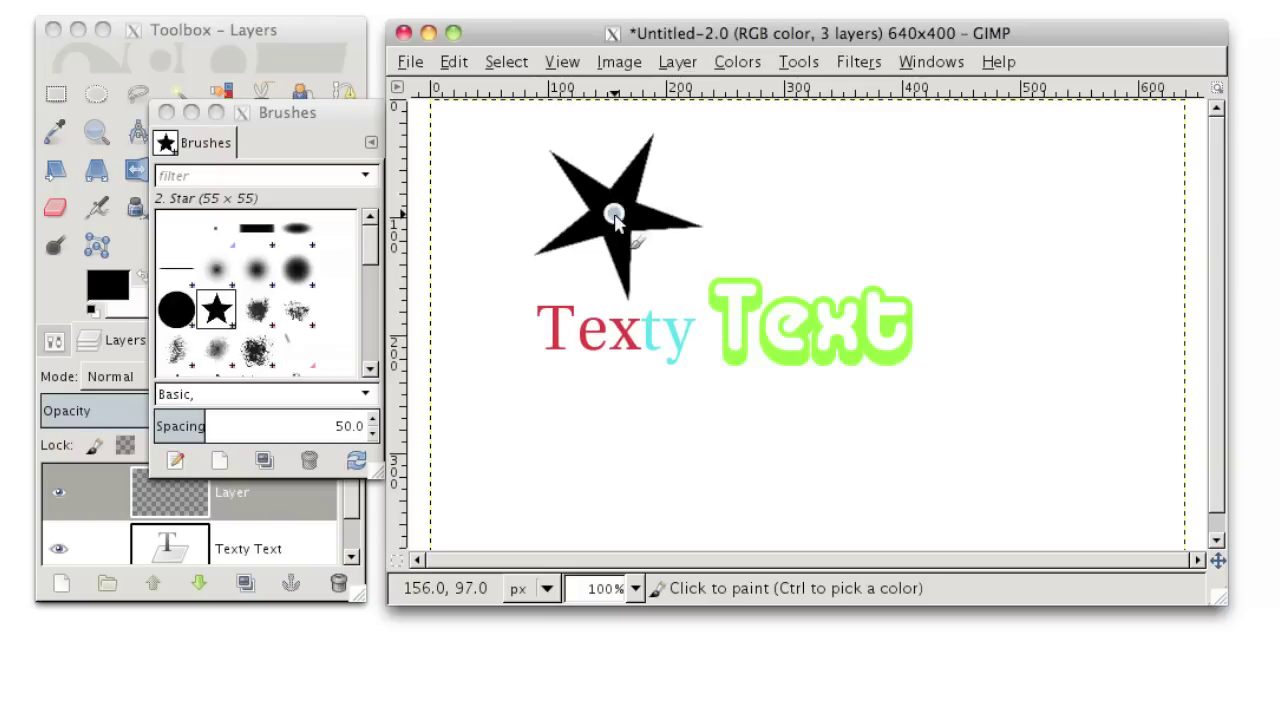
{"action": "left_click", "coordinate": [988, 430]}
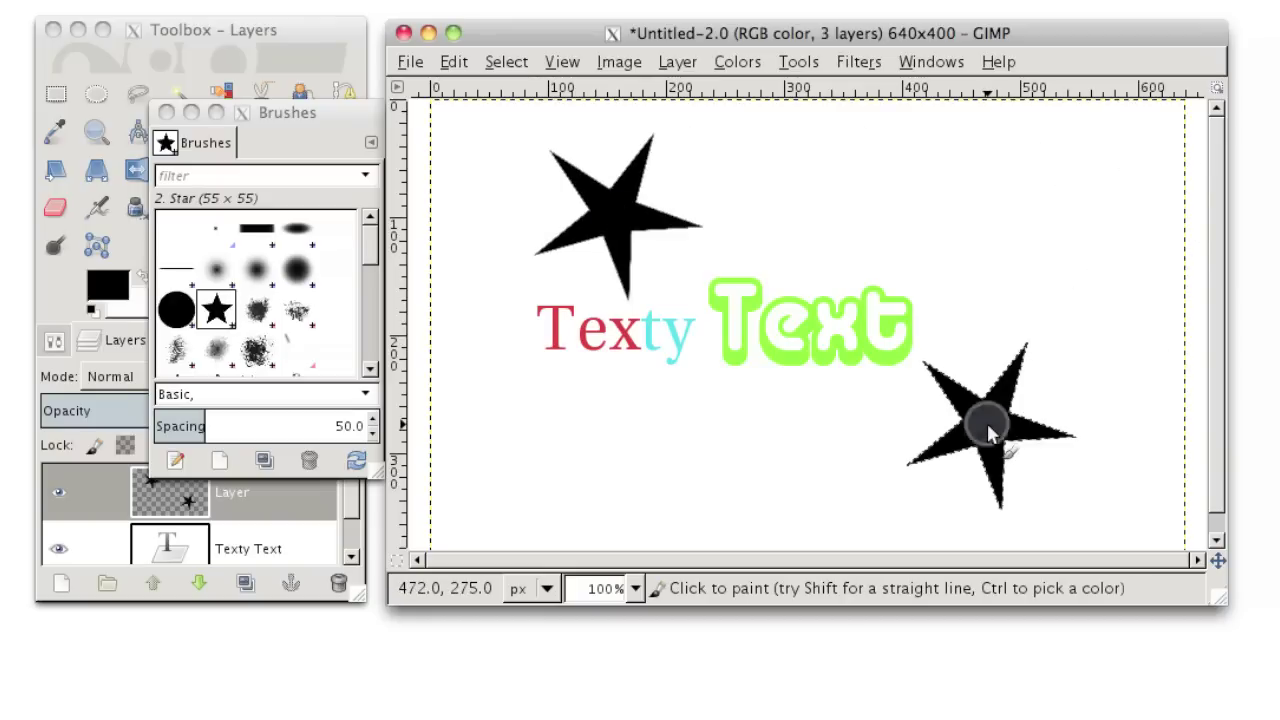
{"action": "left_click", "coordinate": [287, 496]}
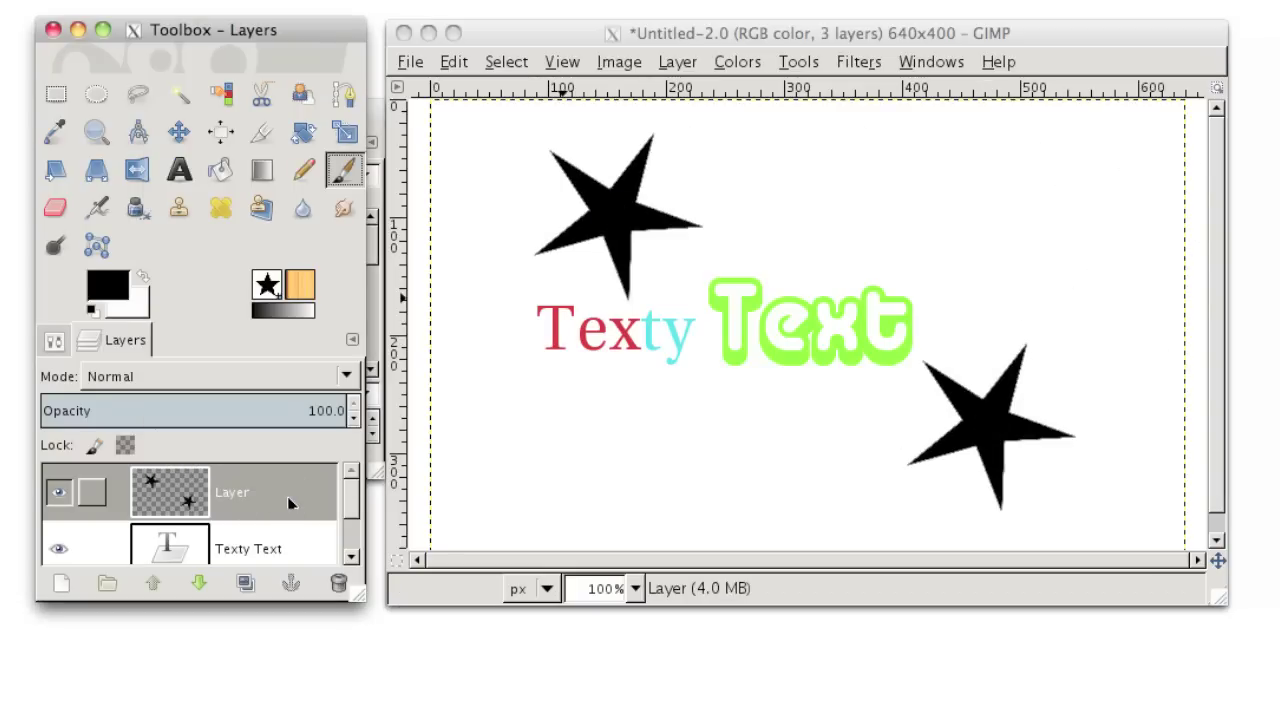
Toggle Background, Texty Text and star layer visibility off and back on, ending all visible.
{"action": "left_click_drag", "start_coordinate": [357, 598], "coordinate": [383, 680]}
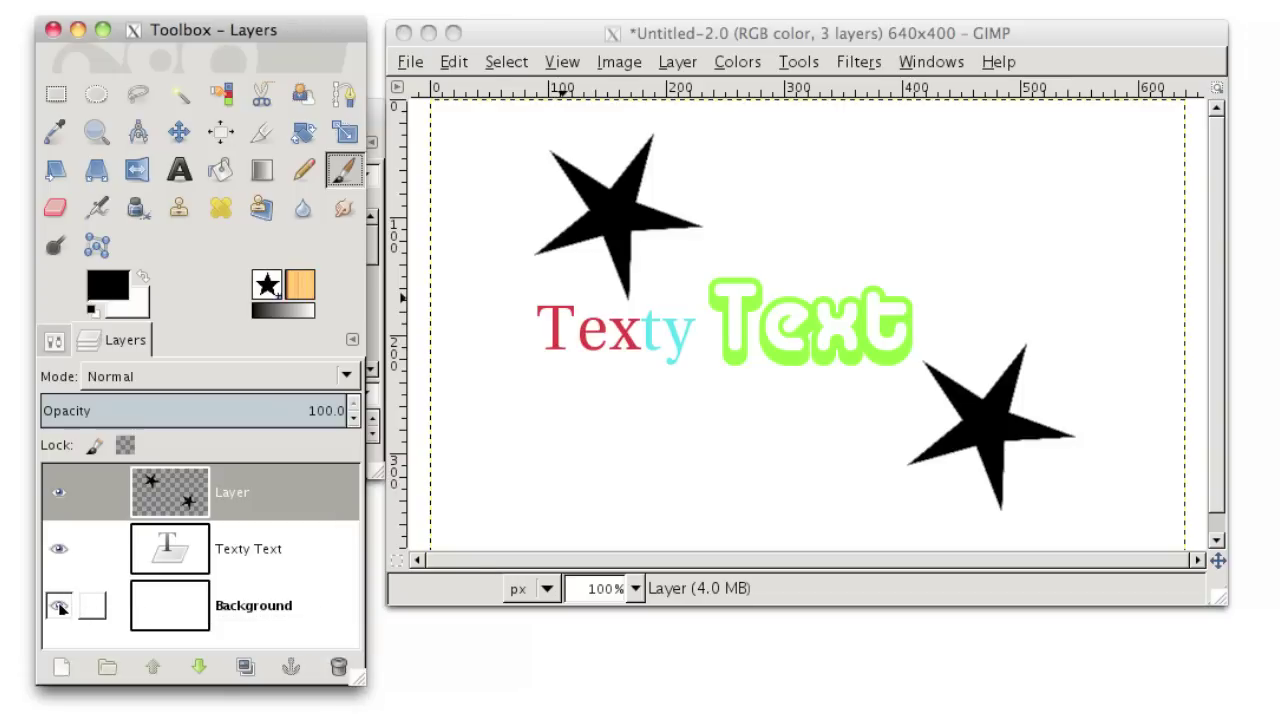
{"action": "left_click", "coordinate": [60, 606]}
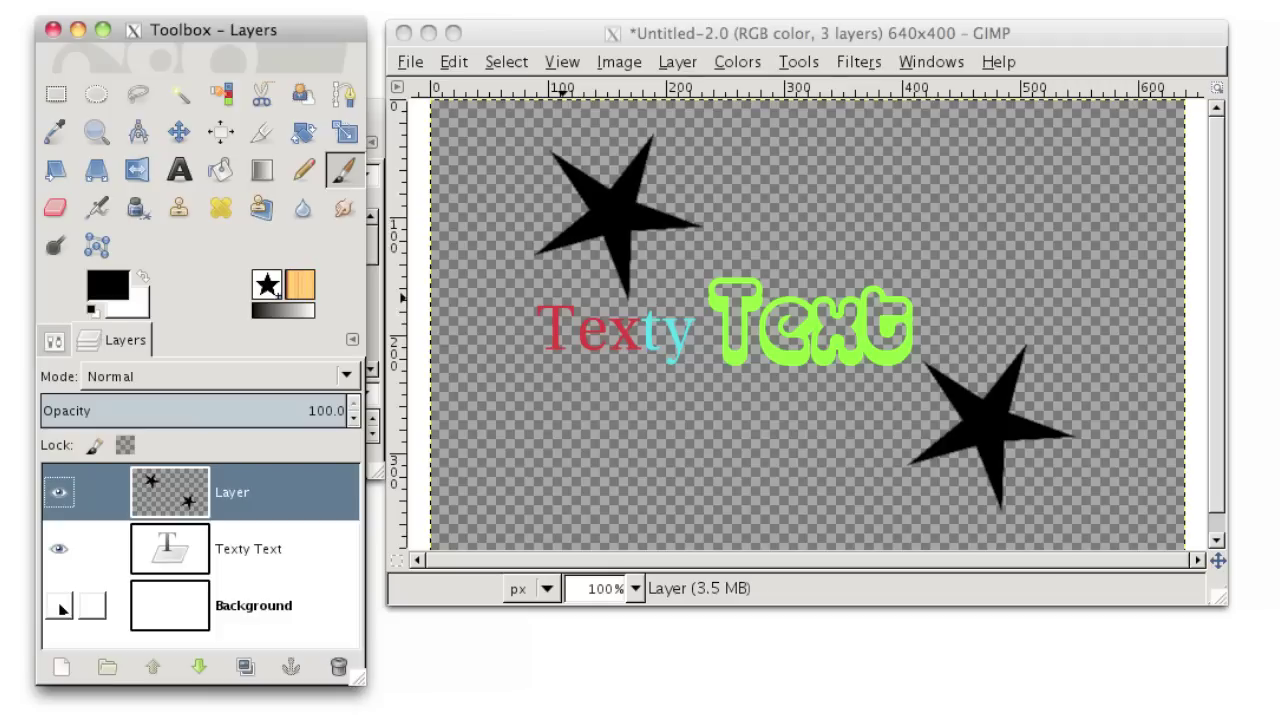
{"action": "left_click", "coordinate": [60, 606]}
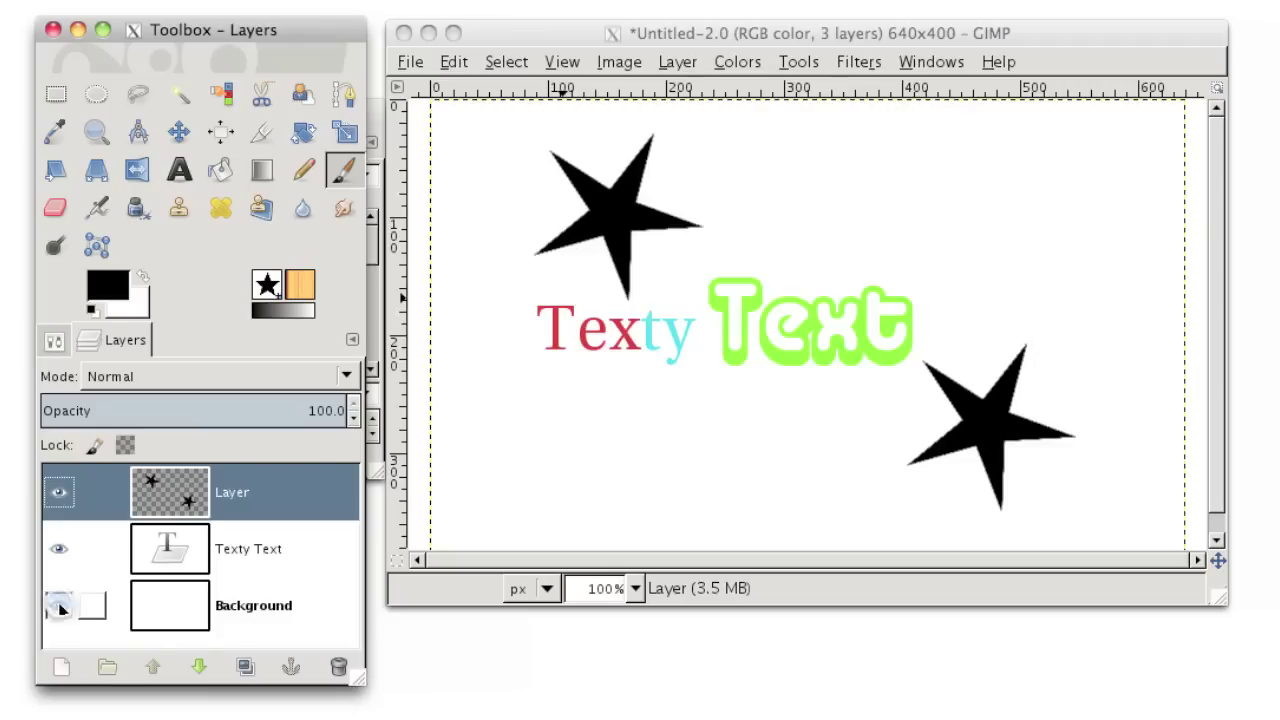
{"action": "left_click", "coordinate": [59, 549]}
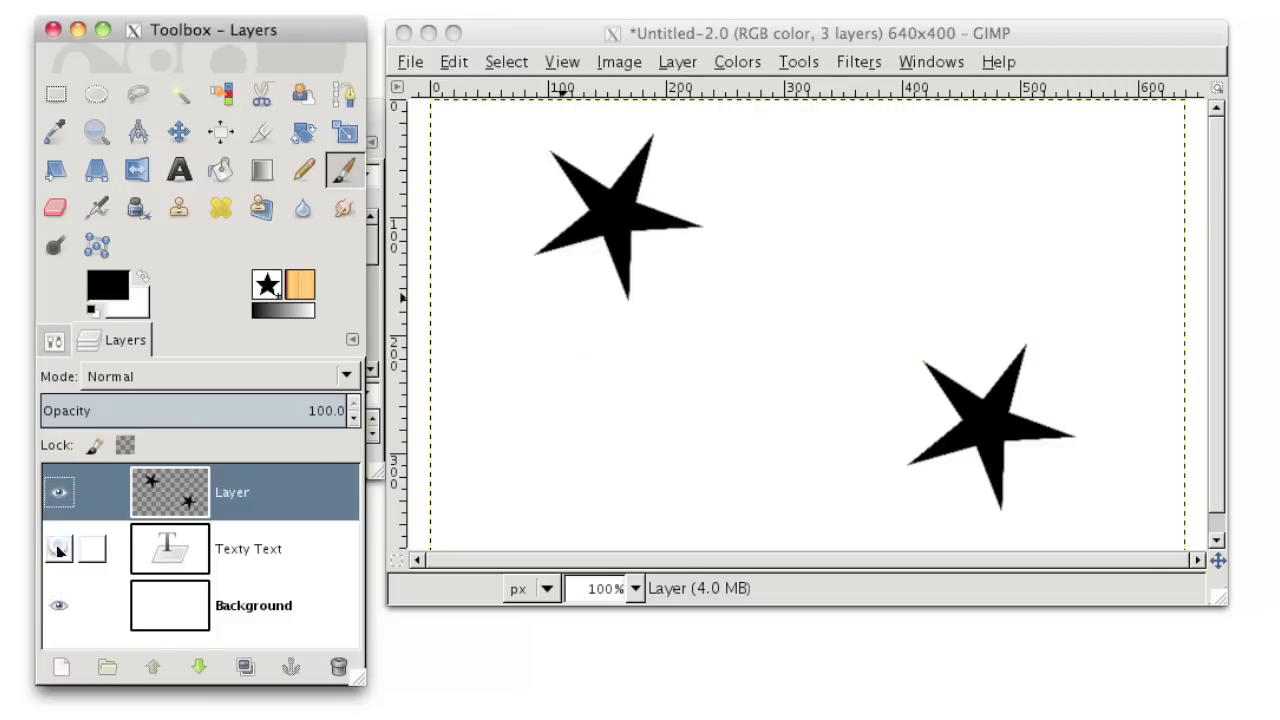
{"action": "left_click", "coordinate": [60, 550]}
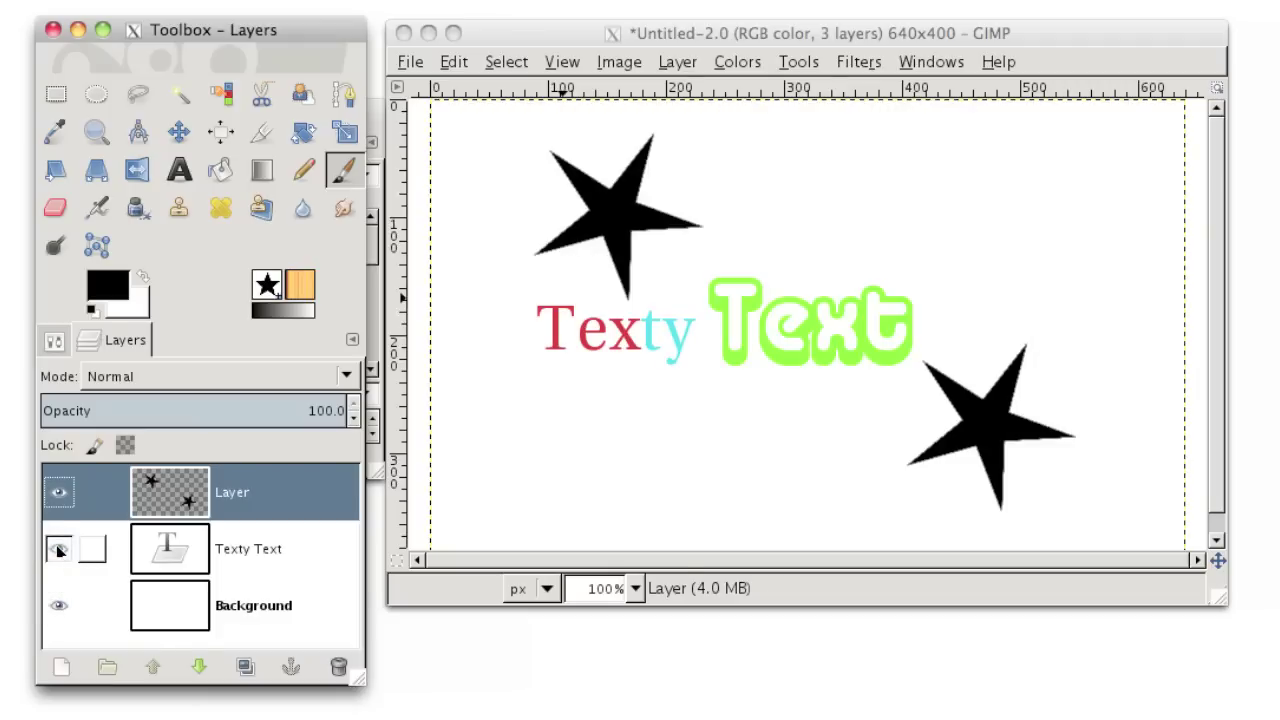
{"action": "left_click", "coordinate": [58, 492]}
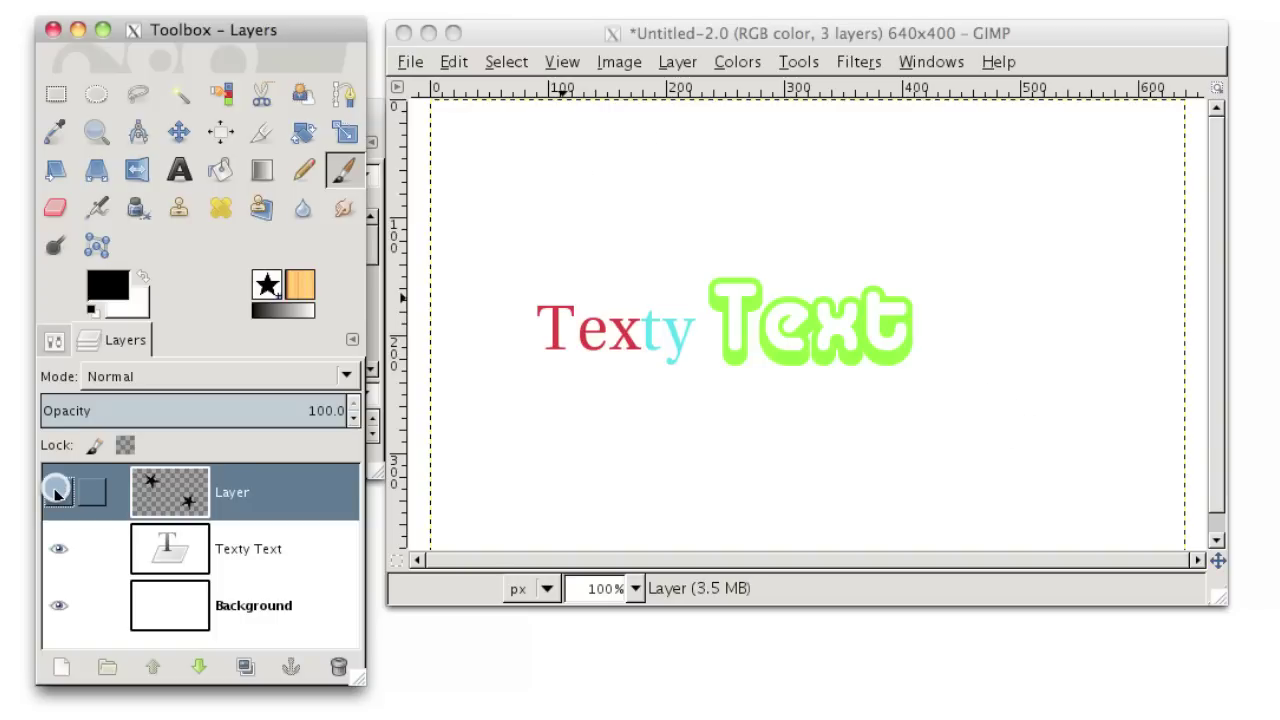
{"action": "left_click", "coordinate": [58, 492]}
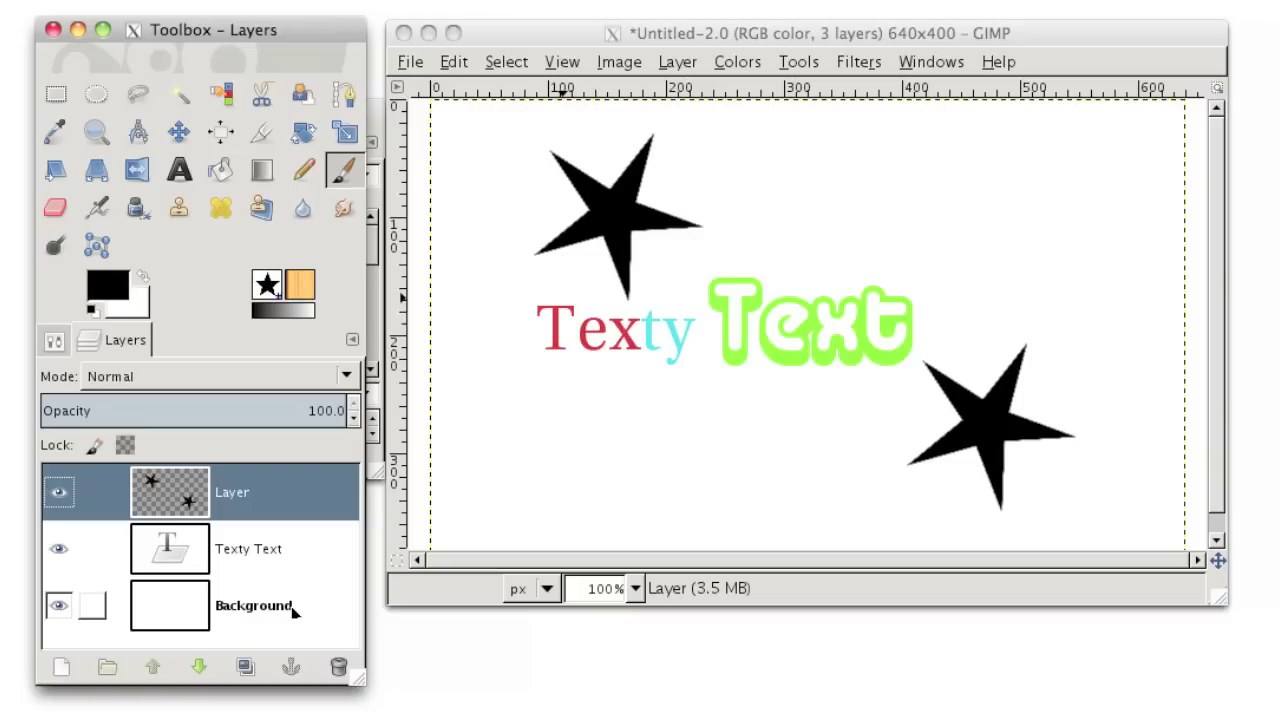
Create a new Layer Group and move the star layer into it.
{"action": "right_click", "coordinate": [240, 489]}
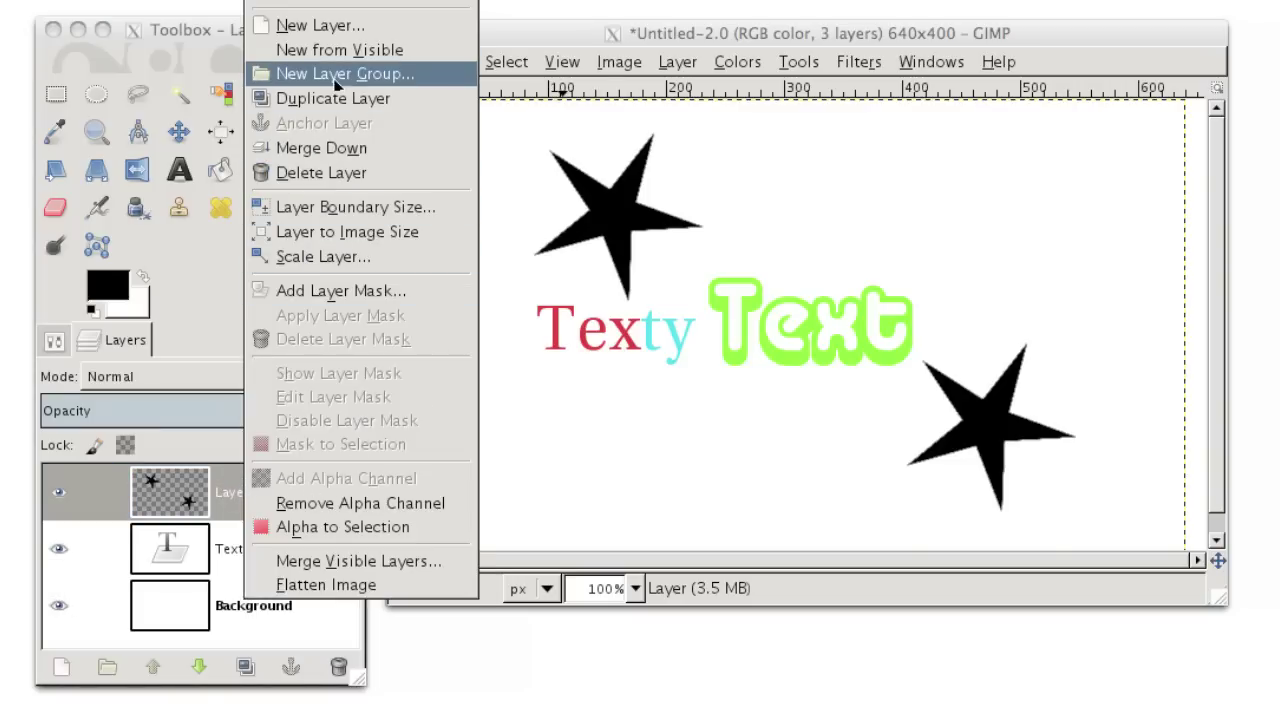
{"action": "left_click", "coordinate": [338, 76]}
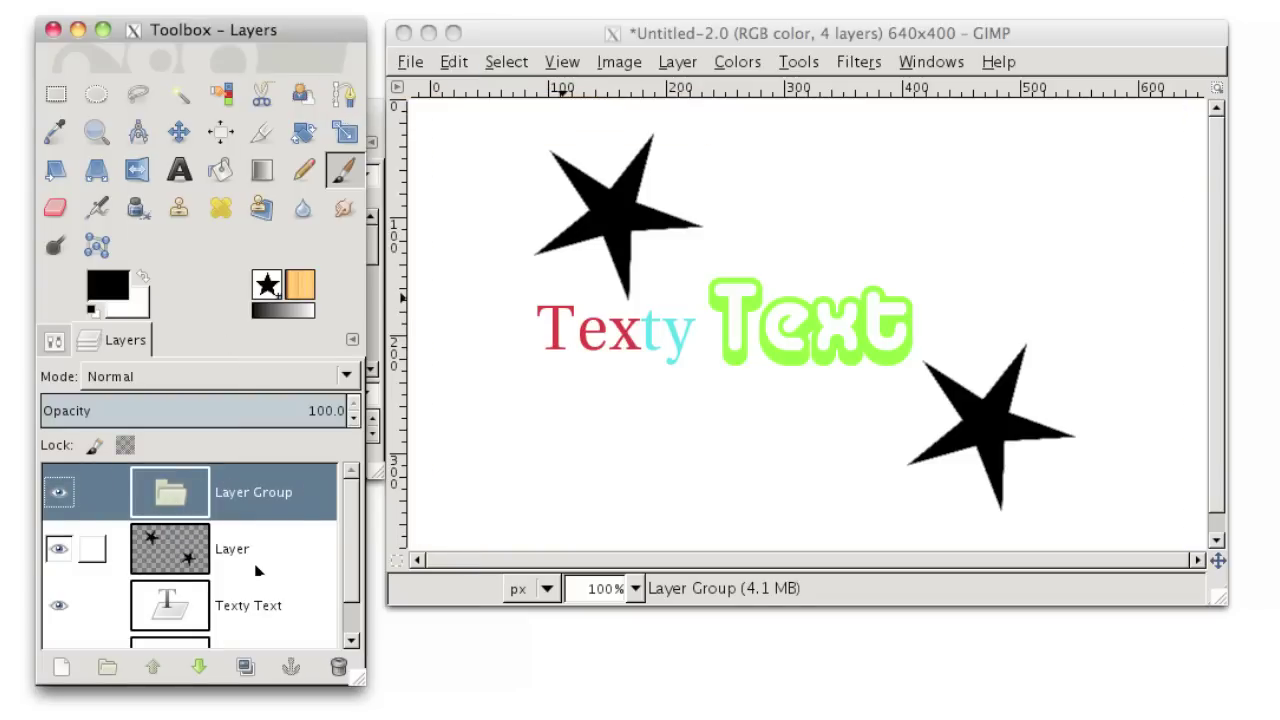
{"action": "left_click_drag", "start_coordinate": [231, 560], "coordinate": [231, 494]}
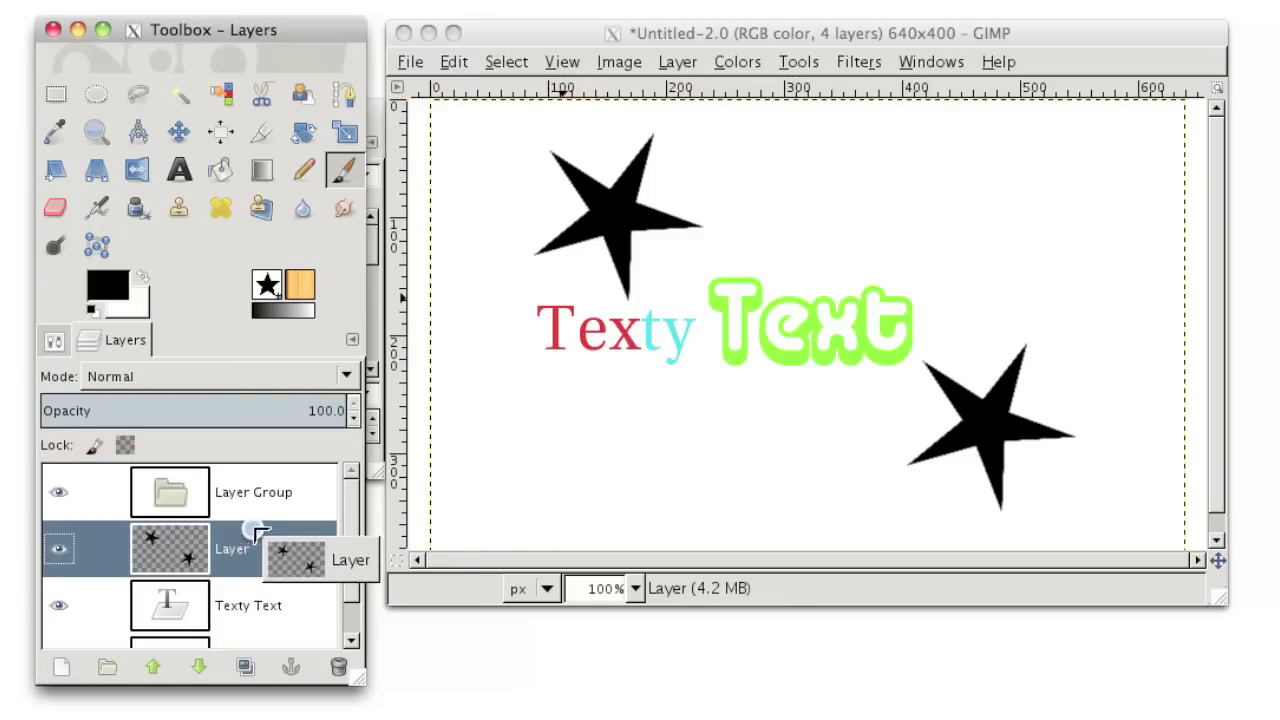
{"action": "left_click_drag", "start_coordinate": [231, 494], "coordinate": [230, 493]}
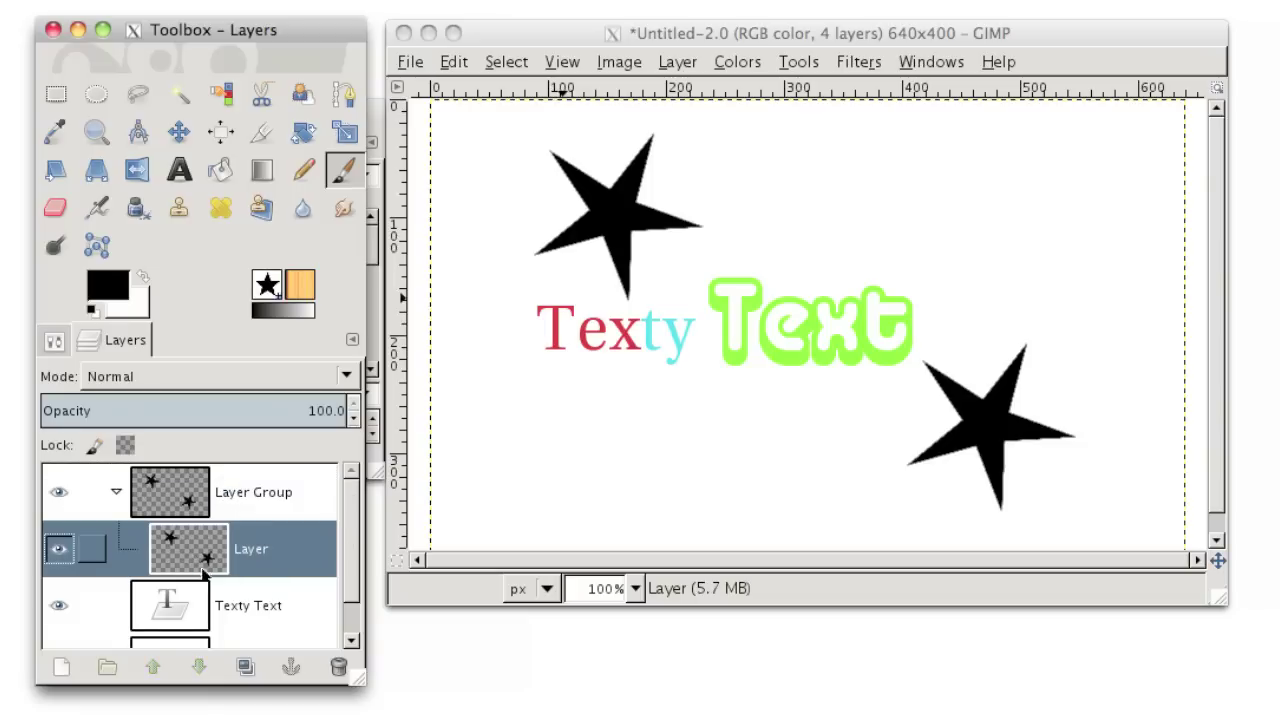
Move Texty Text into the group as well, then collapse and select Layer Group.
{"action": "left_click_drag", "start_coordinate": [200, 617], "coordinate": [213, 510]}
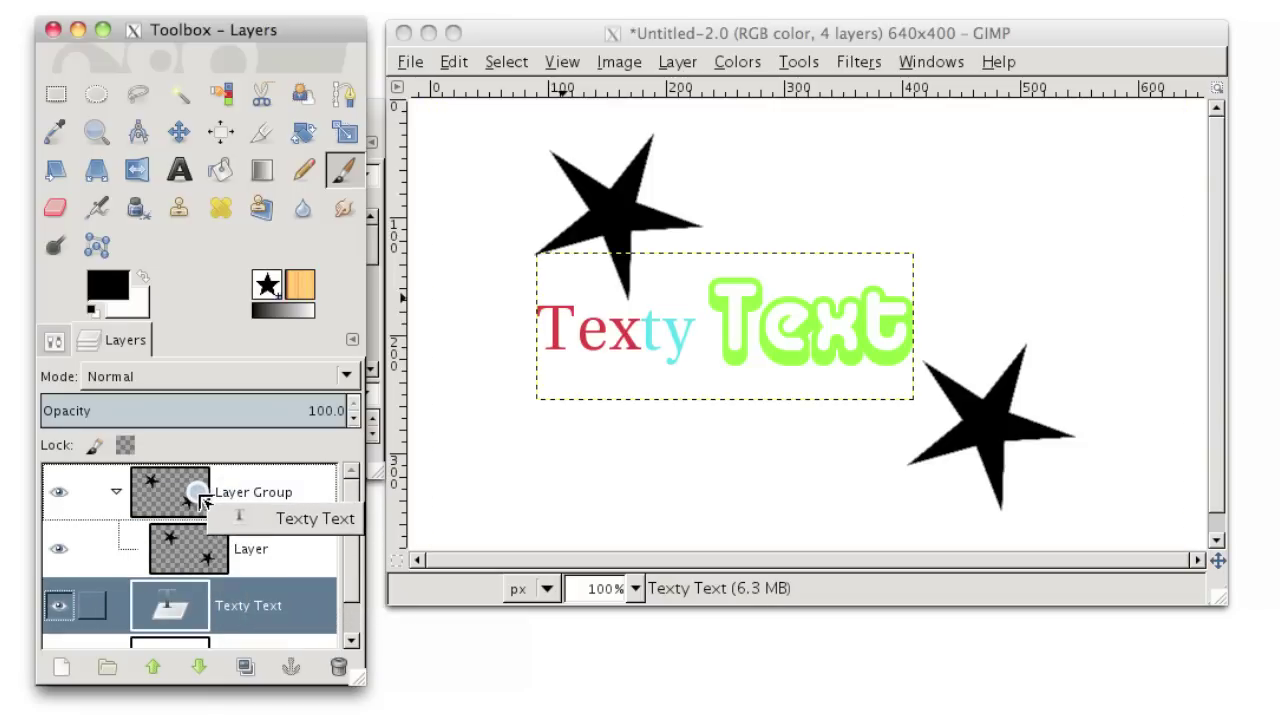
{"action": "left_click_drag", "start_coordinate": [213, 510], "coordinate": [200, 500]}
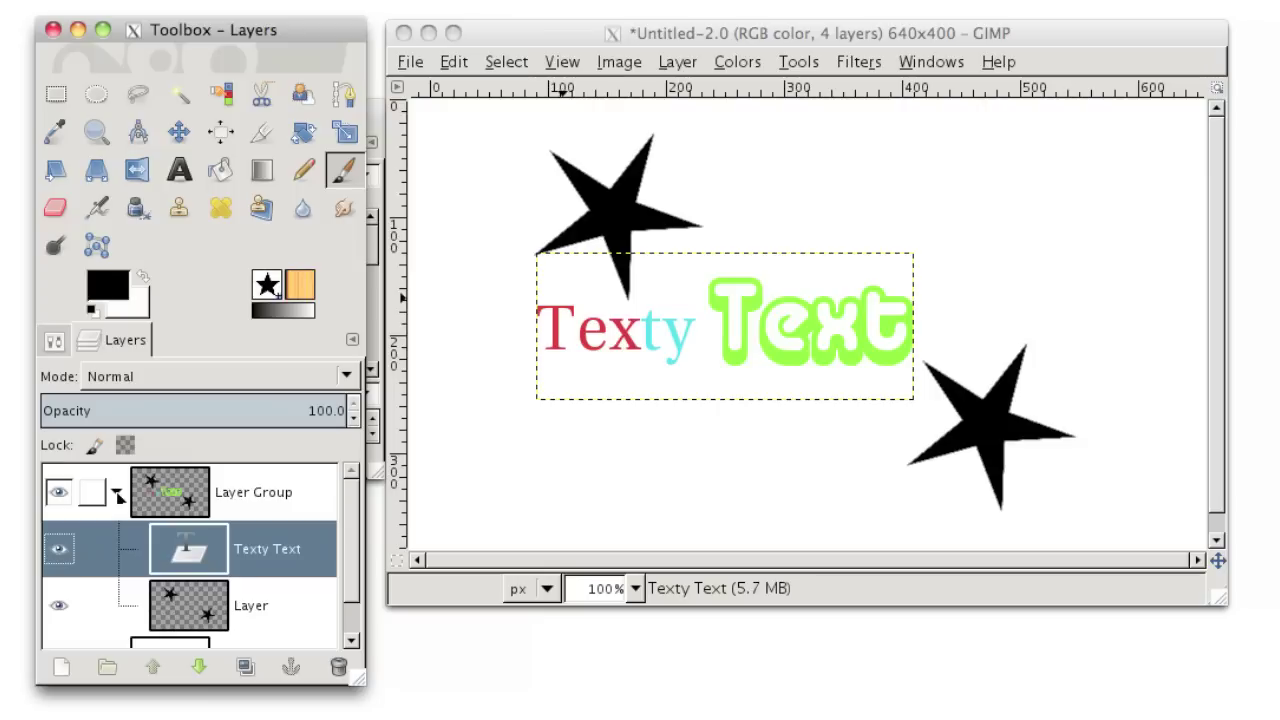
{"action": "left_click", "coordinate": [117, 494]}
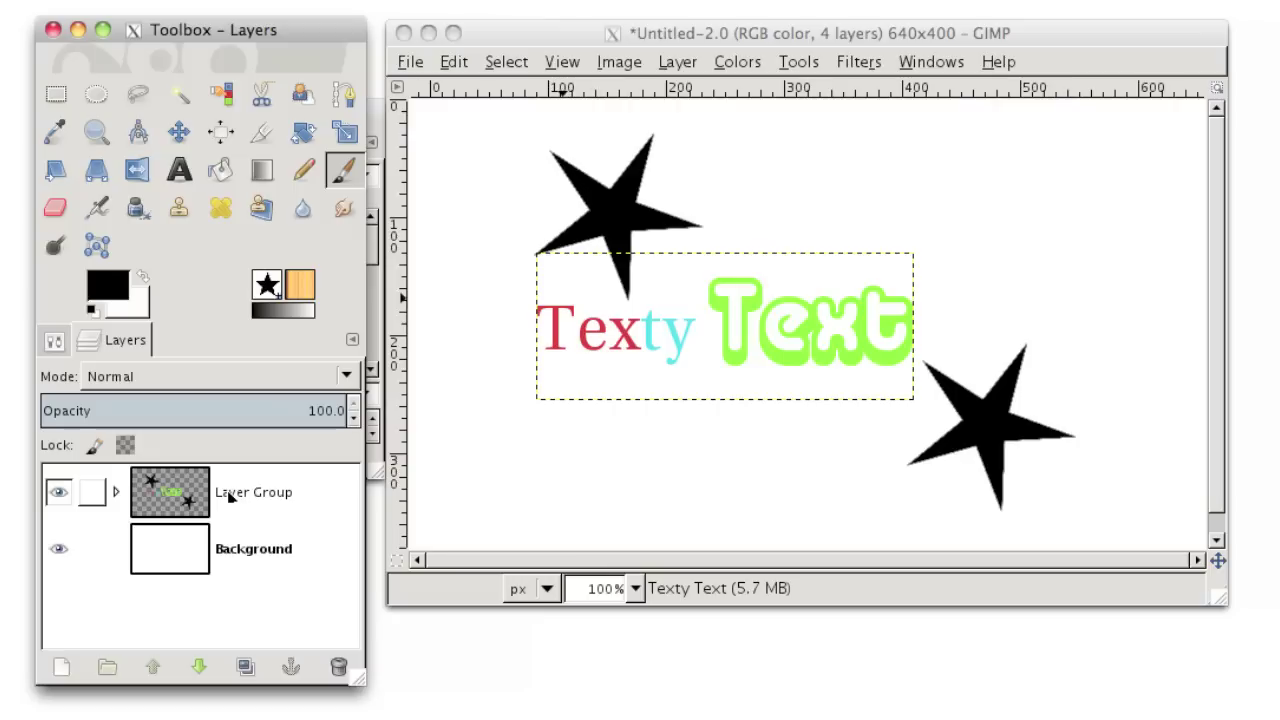
{"action": "left_click", "coordinate": [230, 497]}
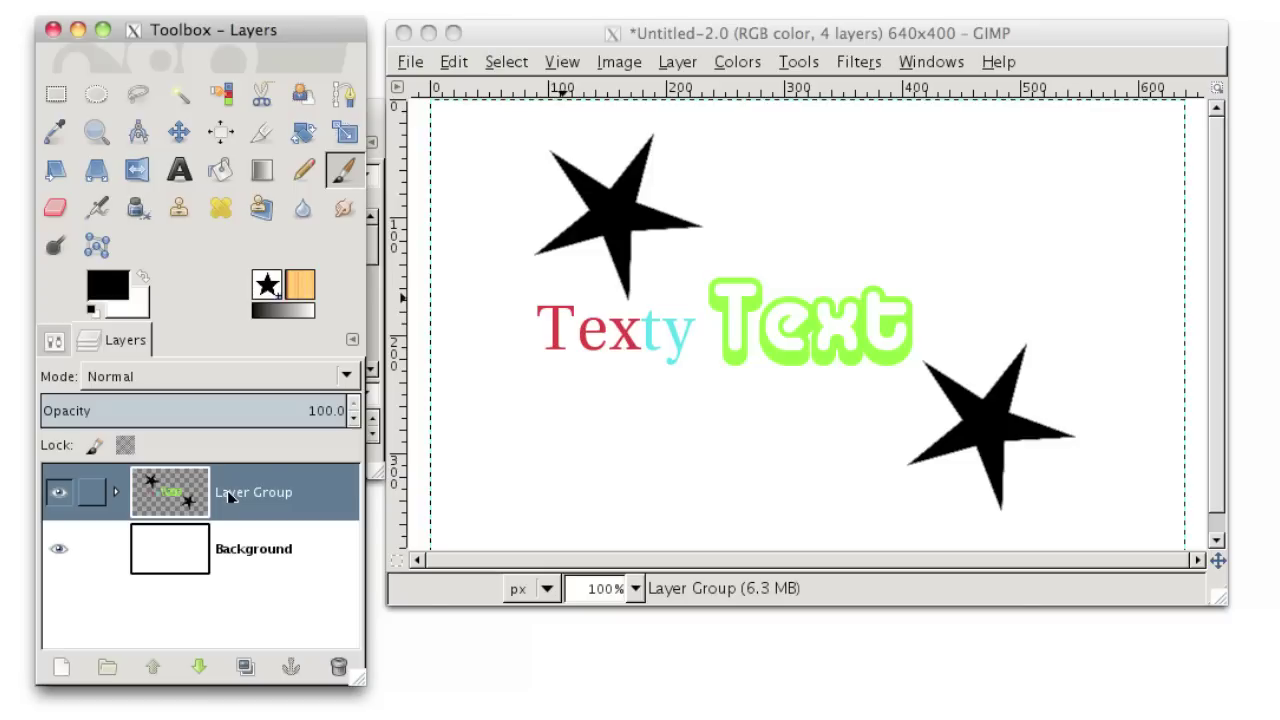
{"action": "left_click", "coordinate": [672, 64]}
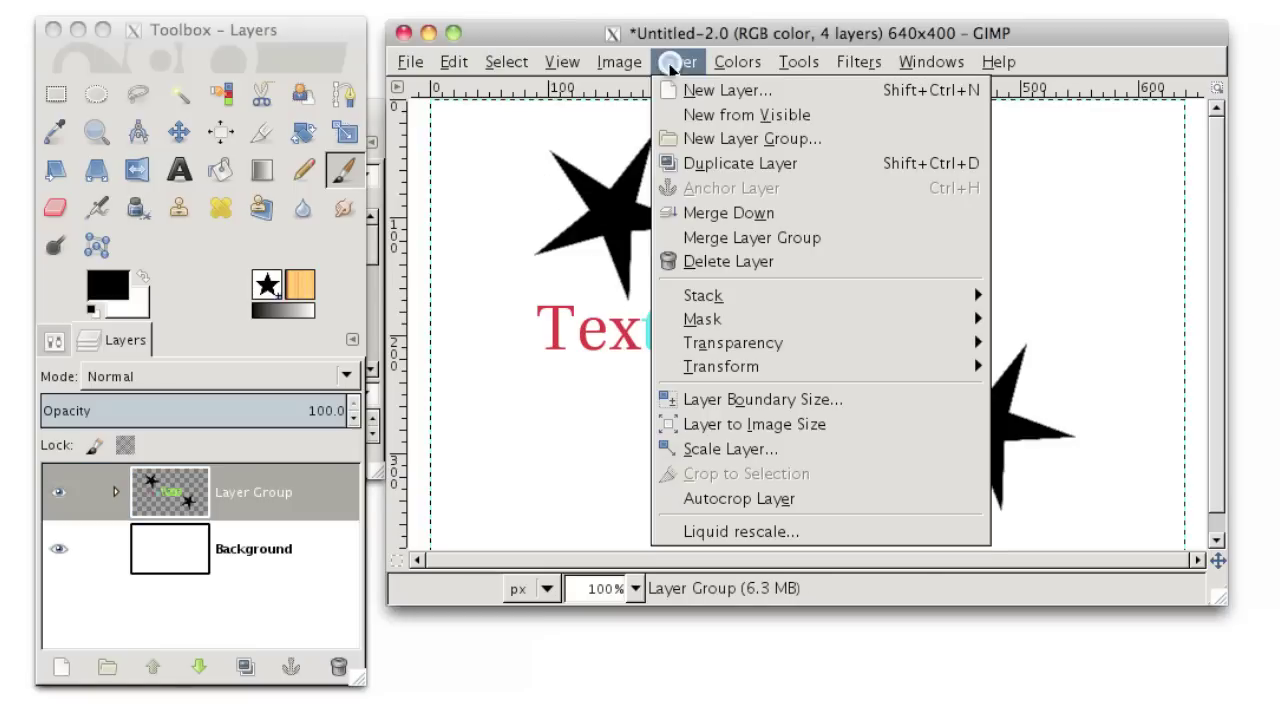
{"action": "mouse_move", "coordinate": [721, 367]}
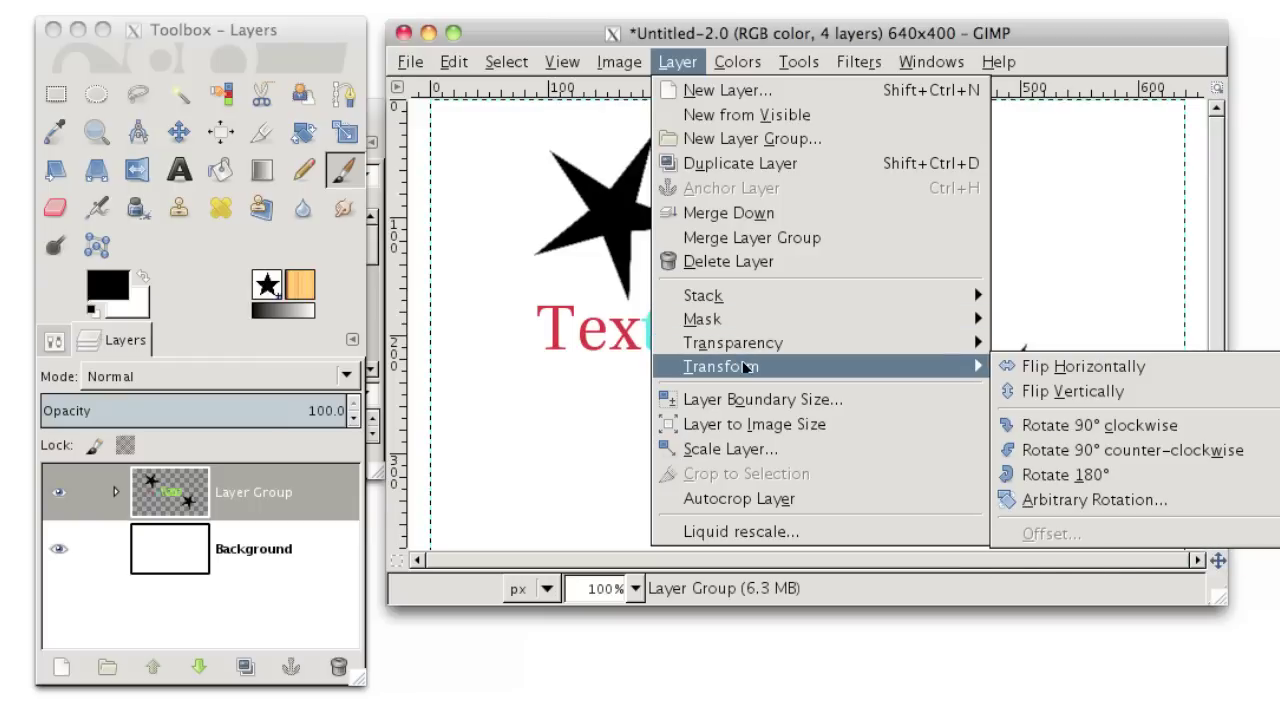
{"action": "left_click", "coordinate": [1088, 370]}
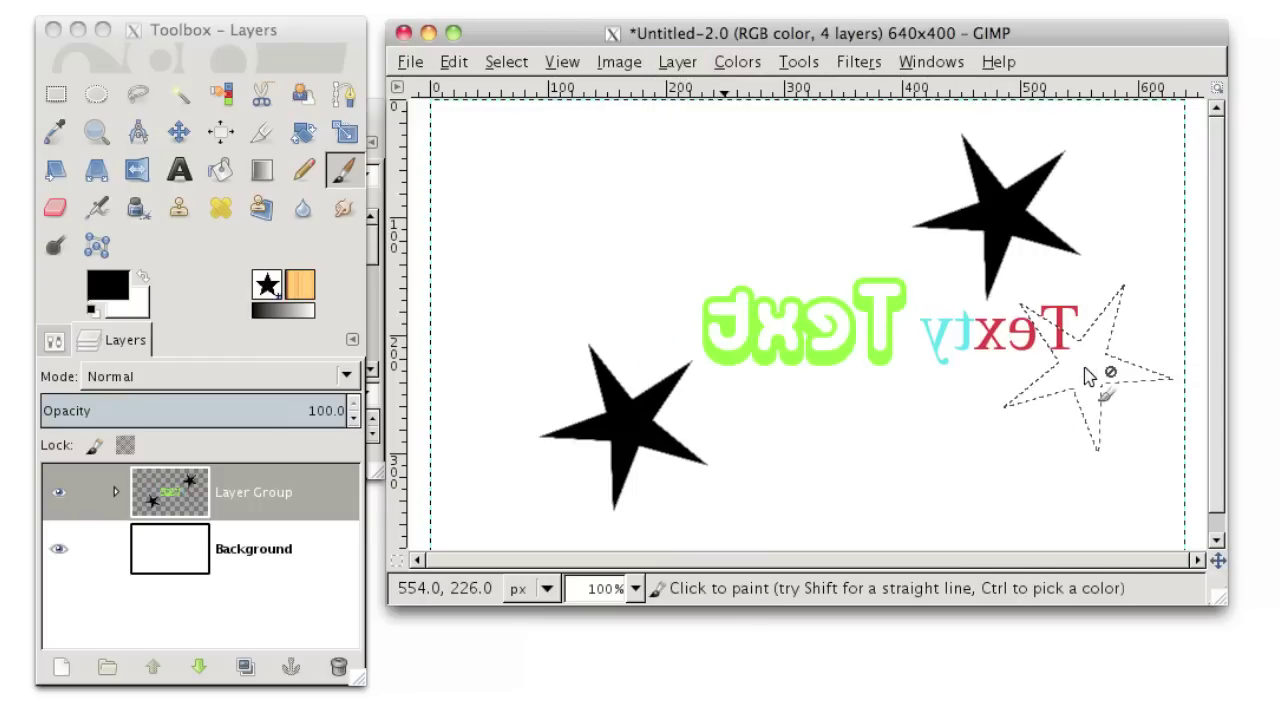
{"action": "key", "text": "ctrl+z"}
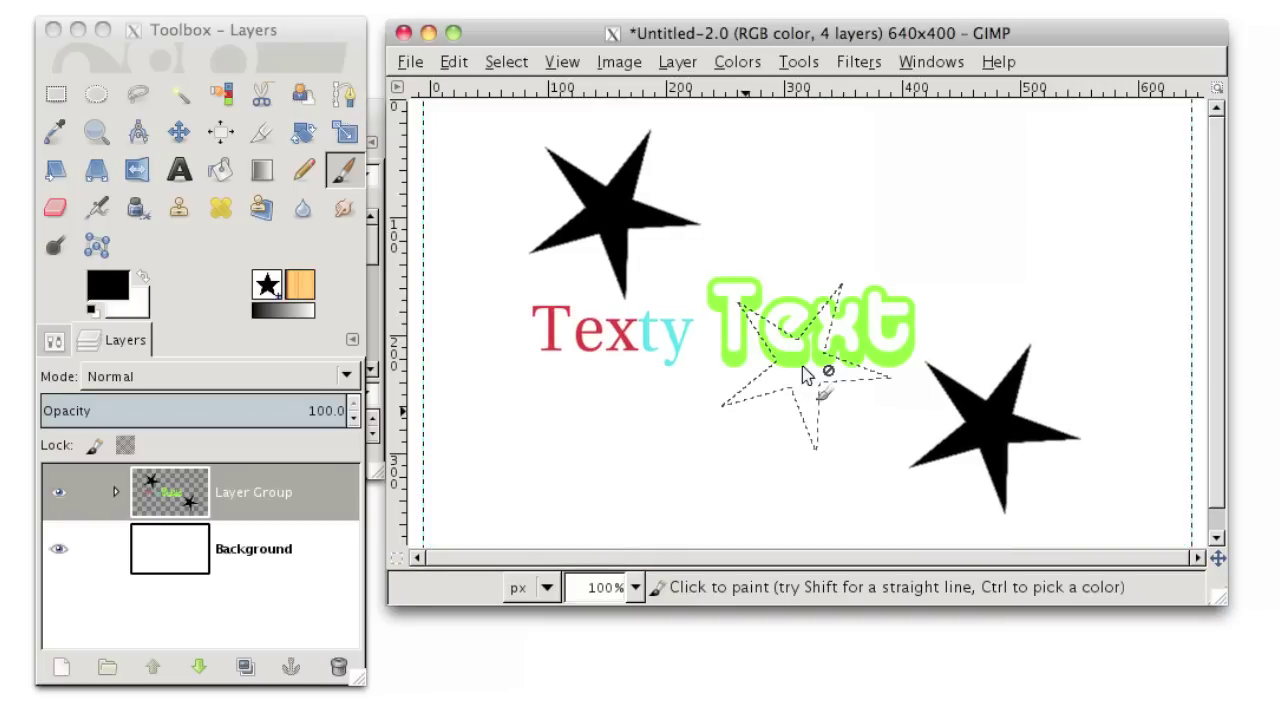
{"action": "left_click", "coordinate": [735, 63]}
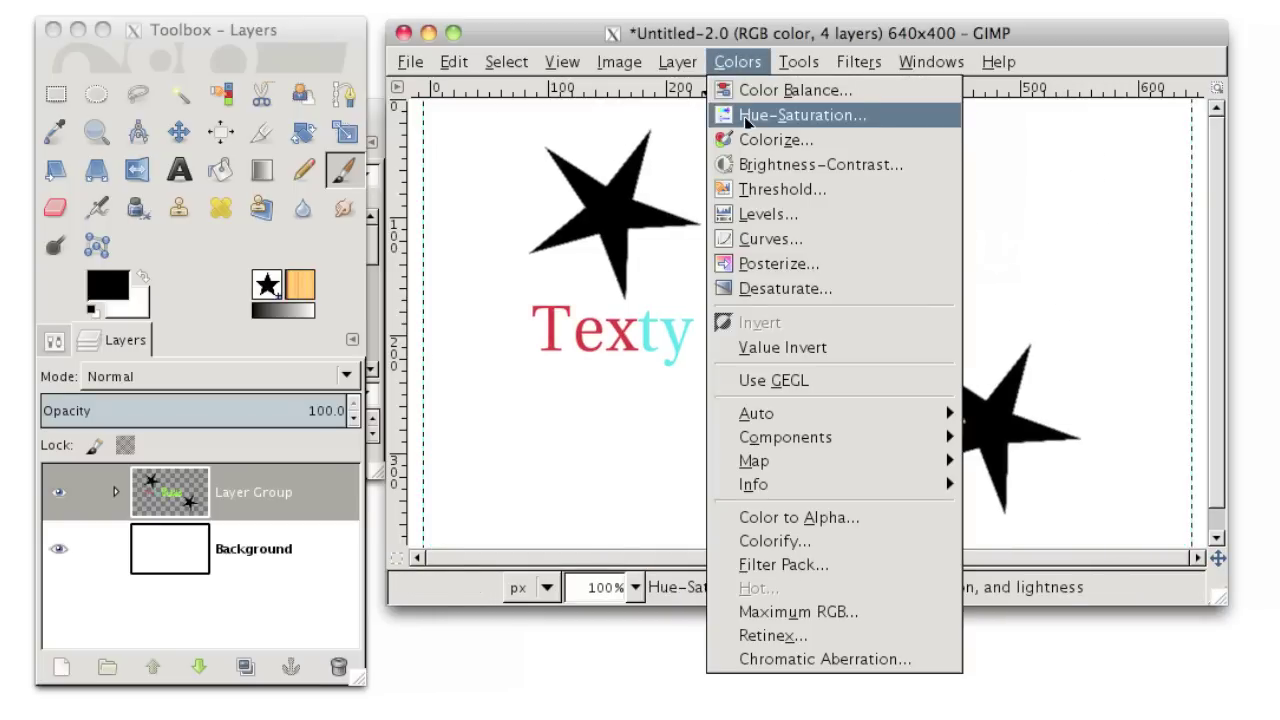
{"action": "left_click", "coordinate": [745, 117]}
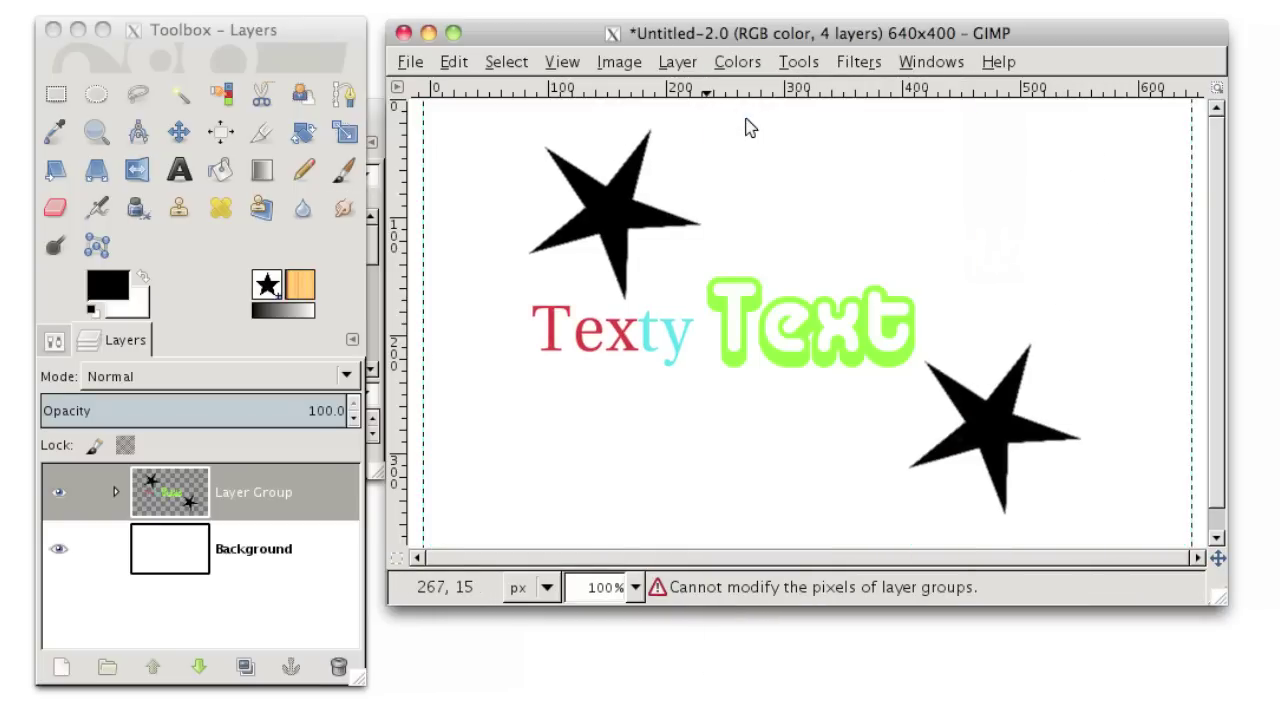
{"action": "left_click", "coordinate": [741, 60]}
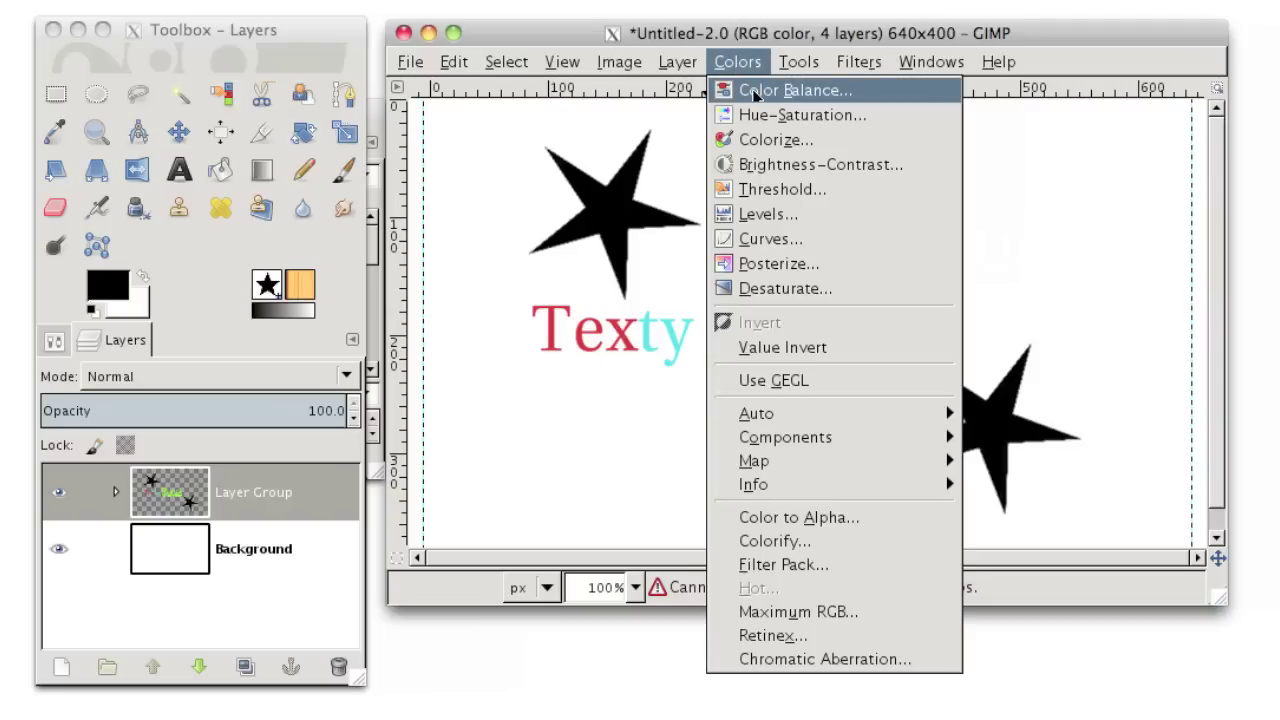
{"action": "left_click", "coordinate": [752, 92]}
{"action": "left_click", "coordinate": [745, 60]}
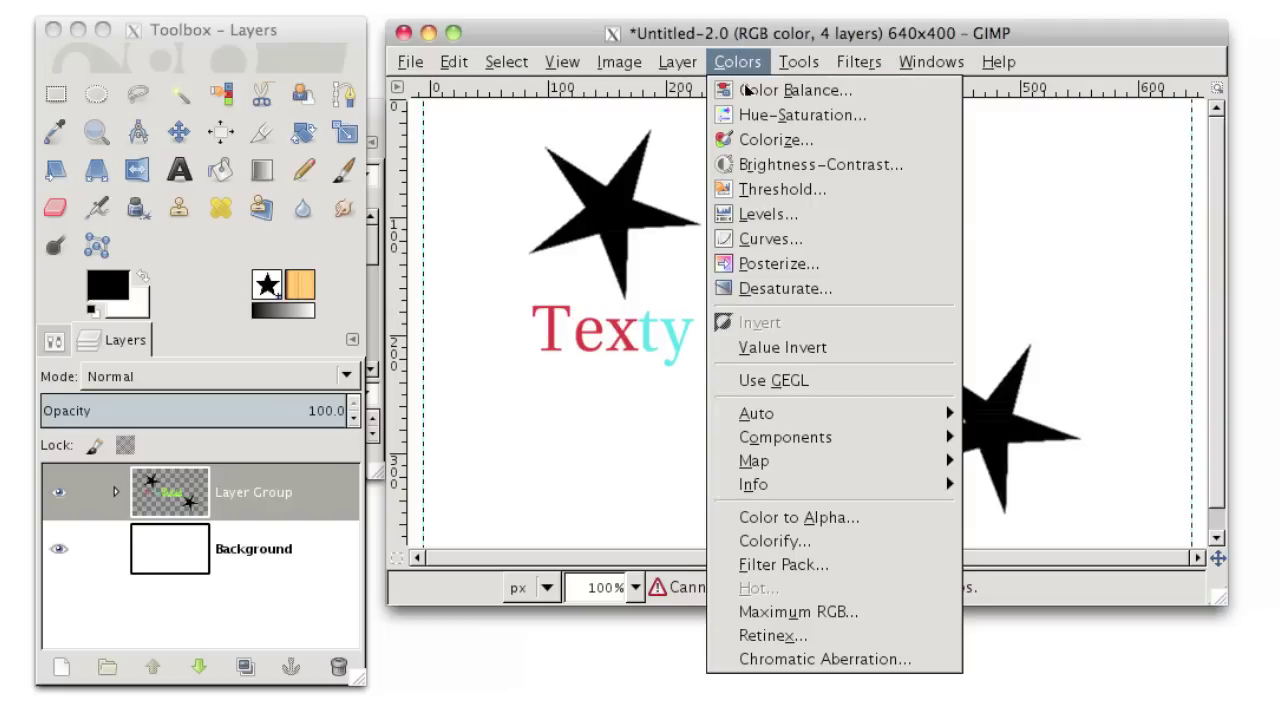
{"action": "left_click", "coordinate": [763, 214]}
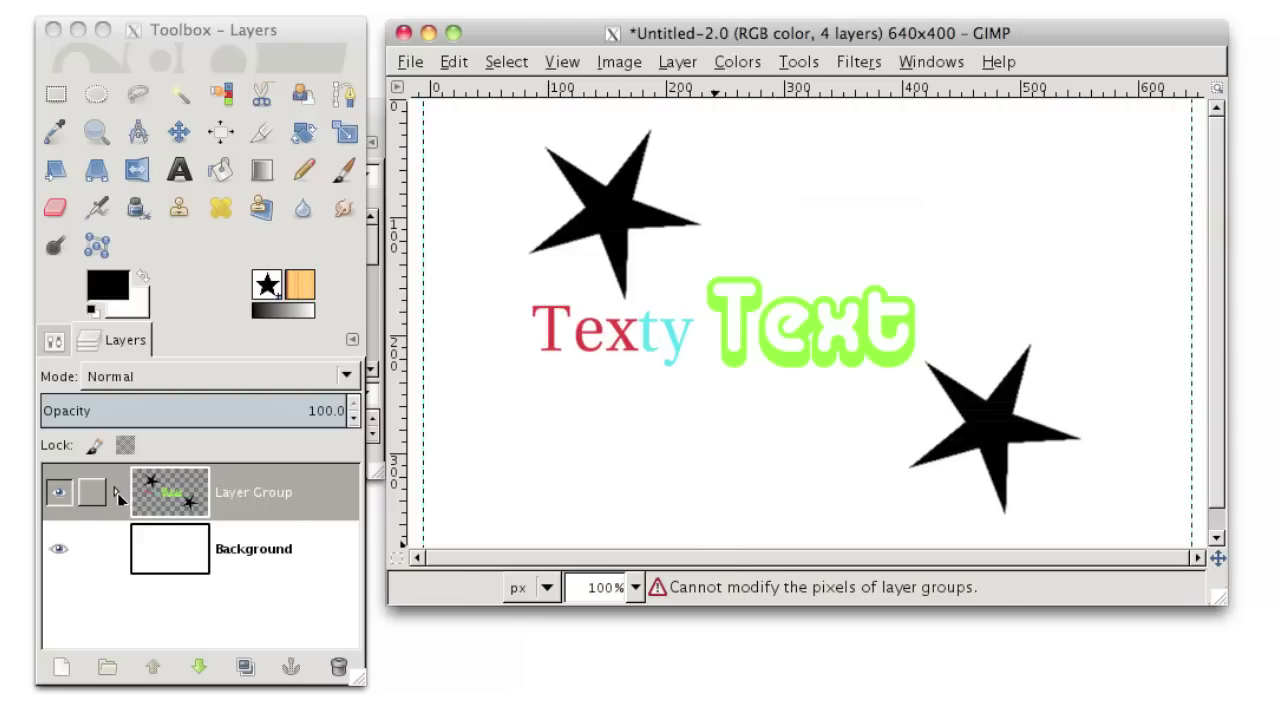
{"action": "left_click", "coordinate": [117, 495]}
Expand Layer Group and select the star layer inside it.
{"action": "left_click", "coordinate": [117, 493]}
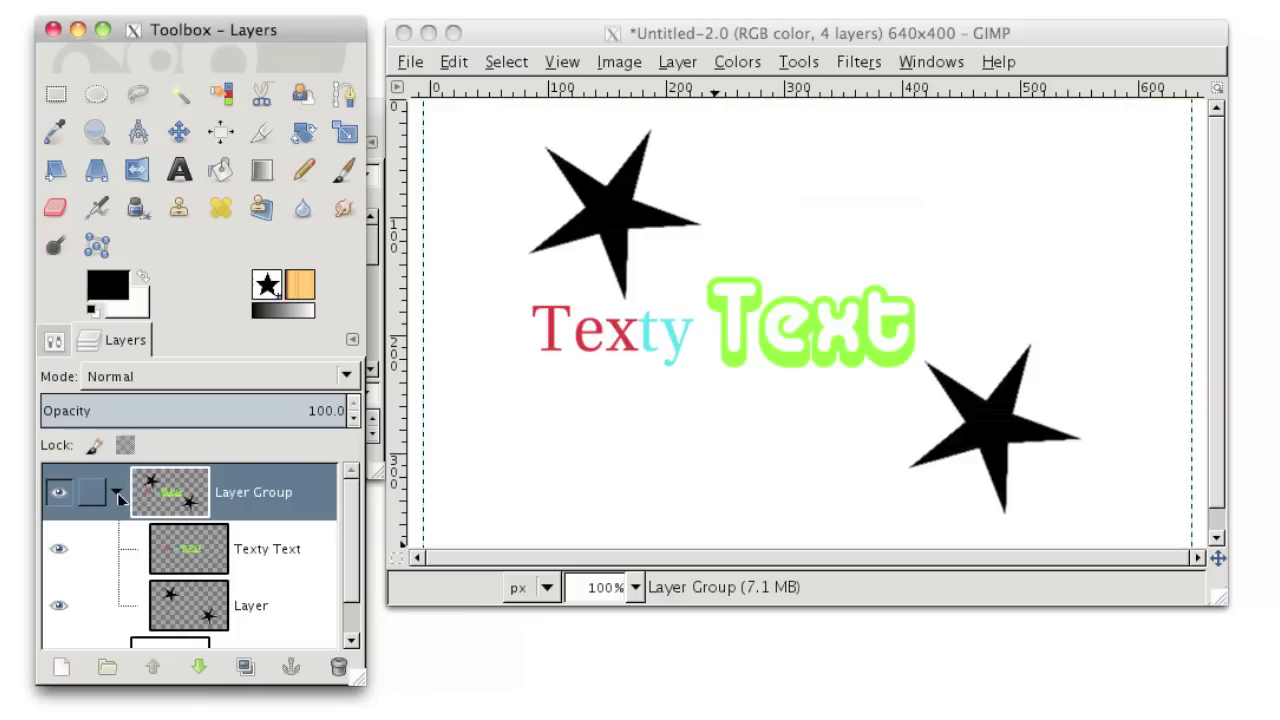
{"action": "left_click", "coordinate": [259, 556]}
{"action": "key", "text": "Down"}
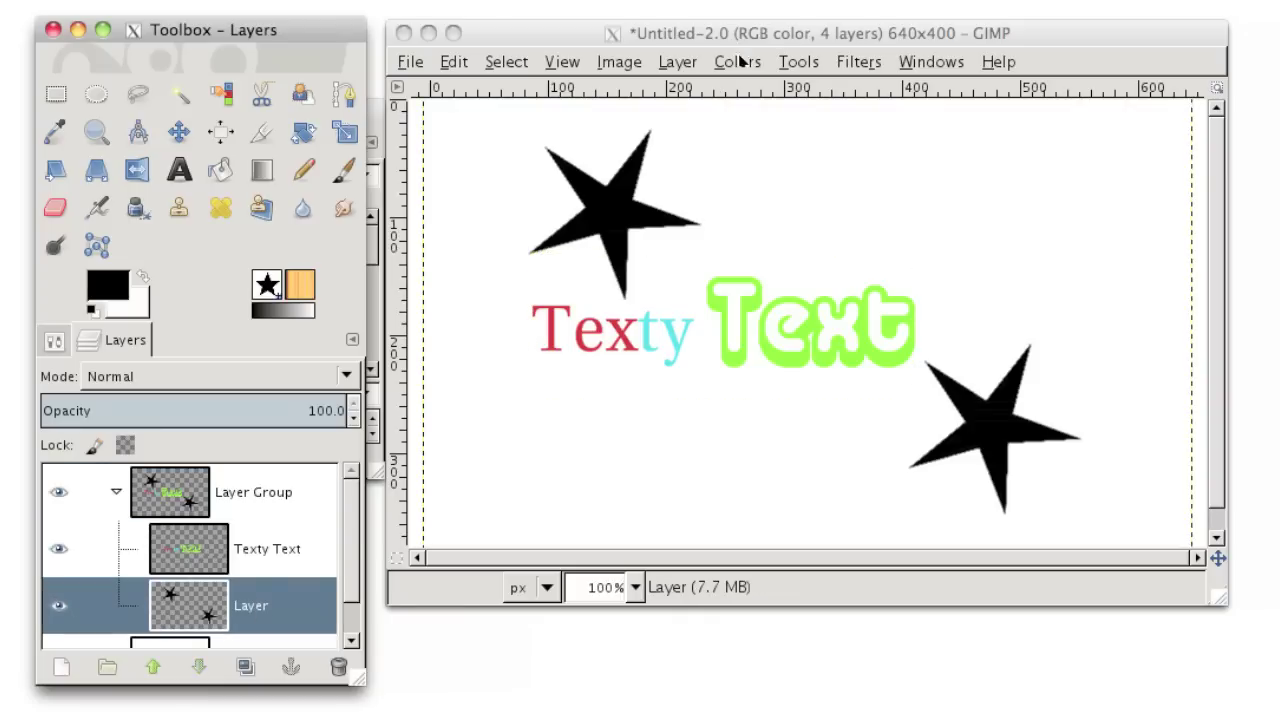
Raise Hue-Saturation lightness to turn the stars grey, then collapse the group again.
{"action": "left_click", "coordinate": [735, 64]}
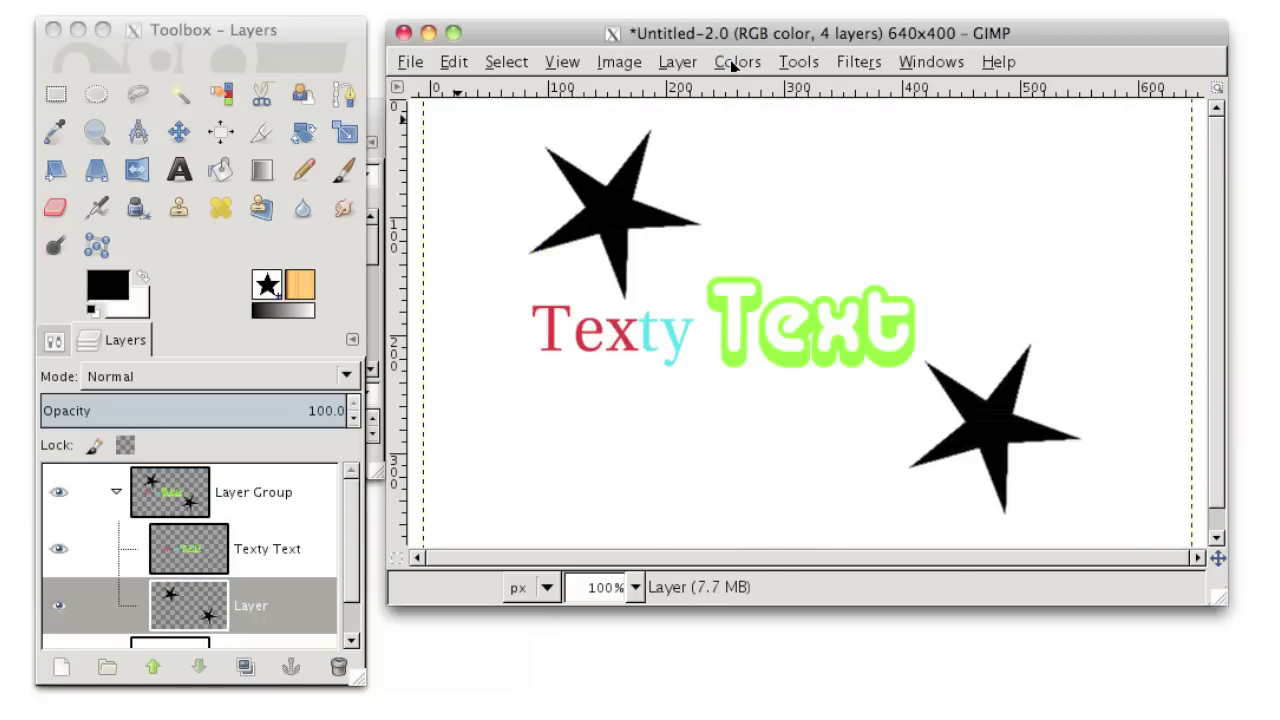
{"action": "left_click", "coordinate": [735, 62]}
{"action": "left_click", "coordinate": [763, 116]}
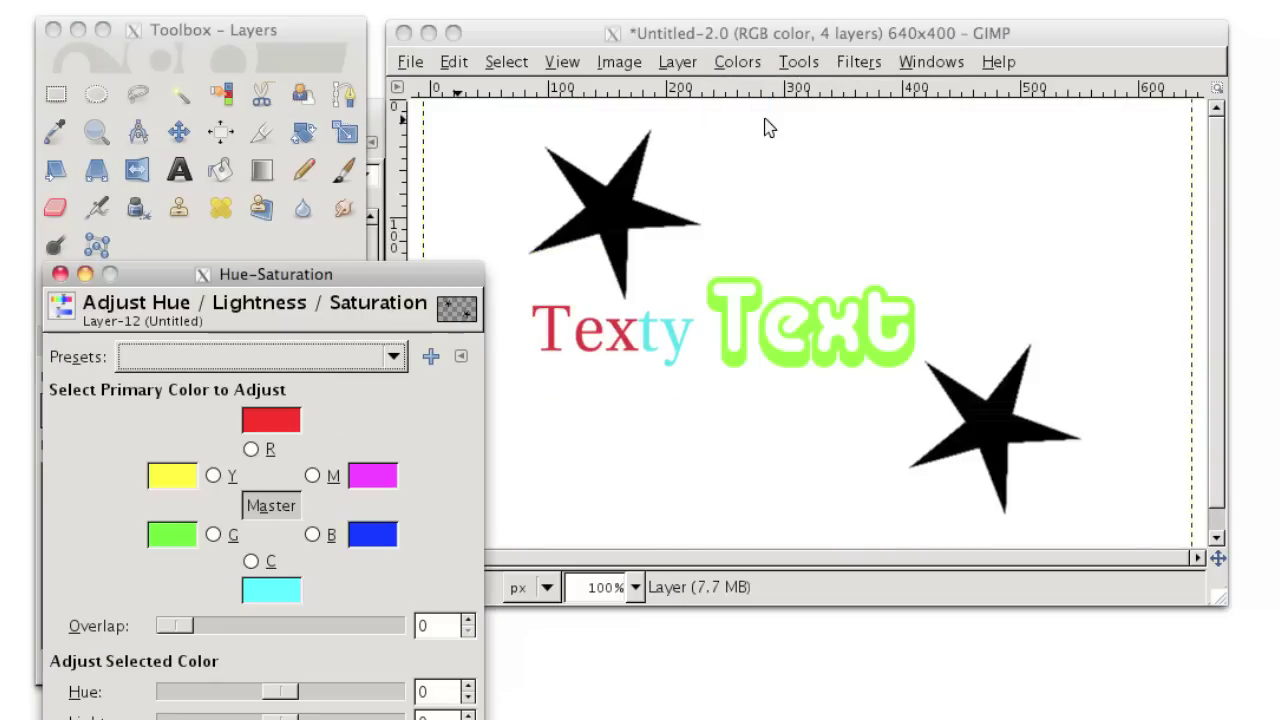
{"action": "left_click_drag", "start_coordinate": [280, 691], "coordinate": [195, 689]}
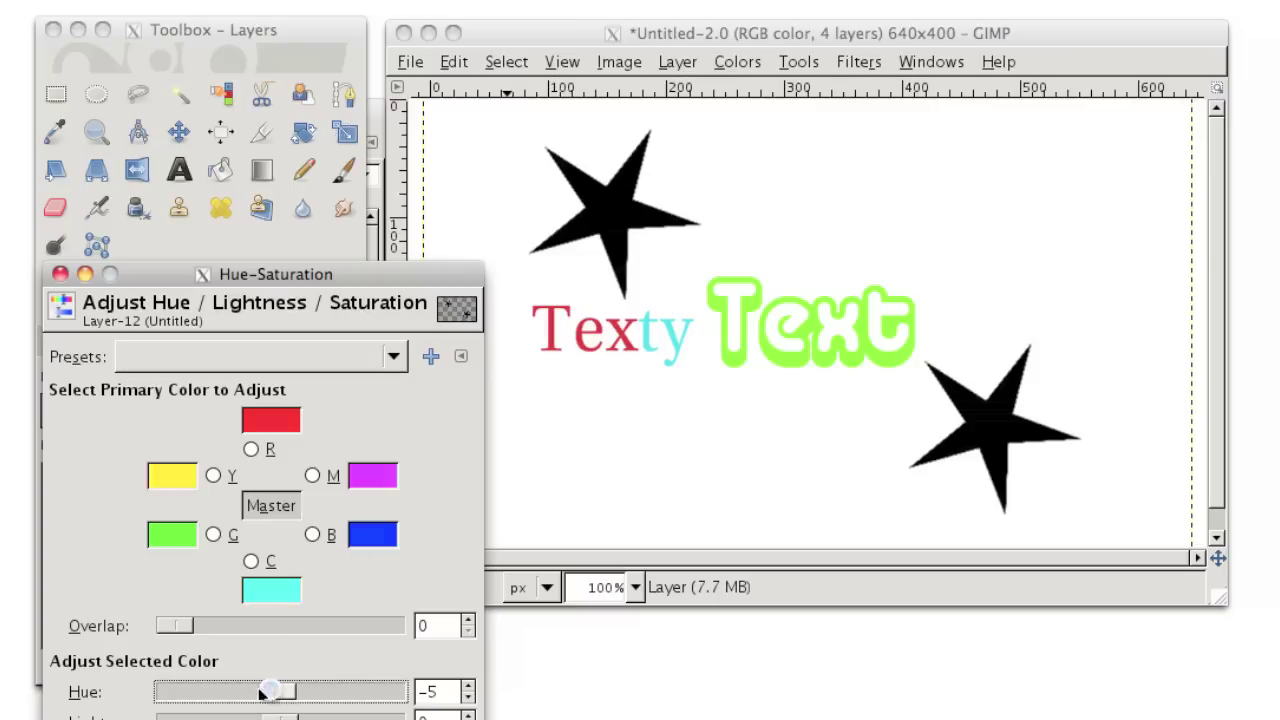
{"action": "left_click_drag", "start_coordinate": [280, 717], "coordinate": [392, 717]}
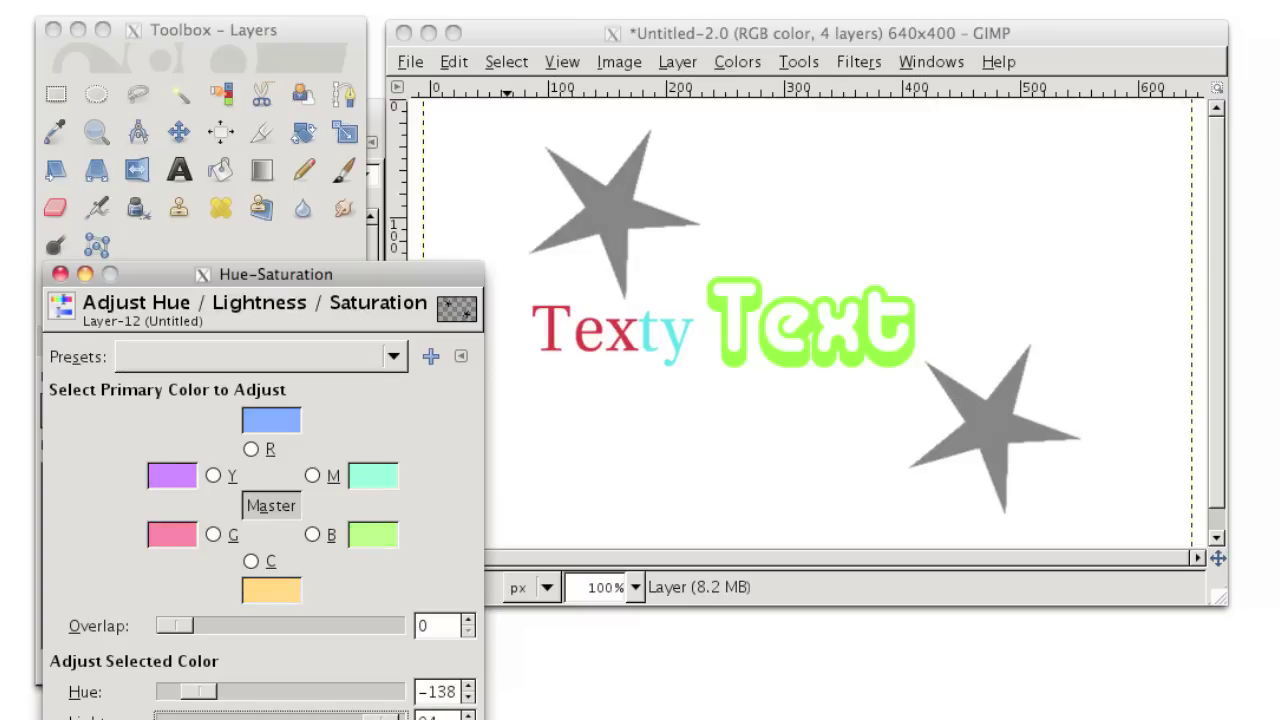
{"action": "key", "text": "Return"}
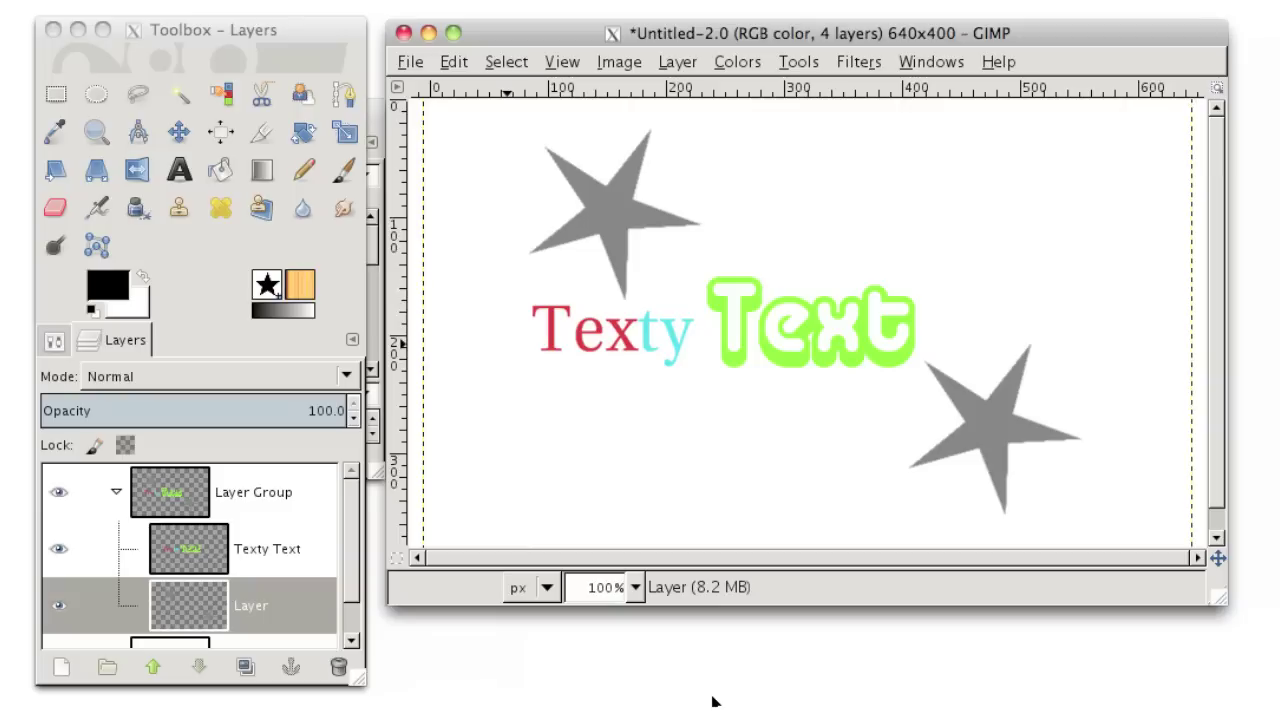
{"action": "left_click", "coordinate": [115, 497]}
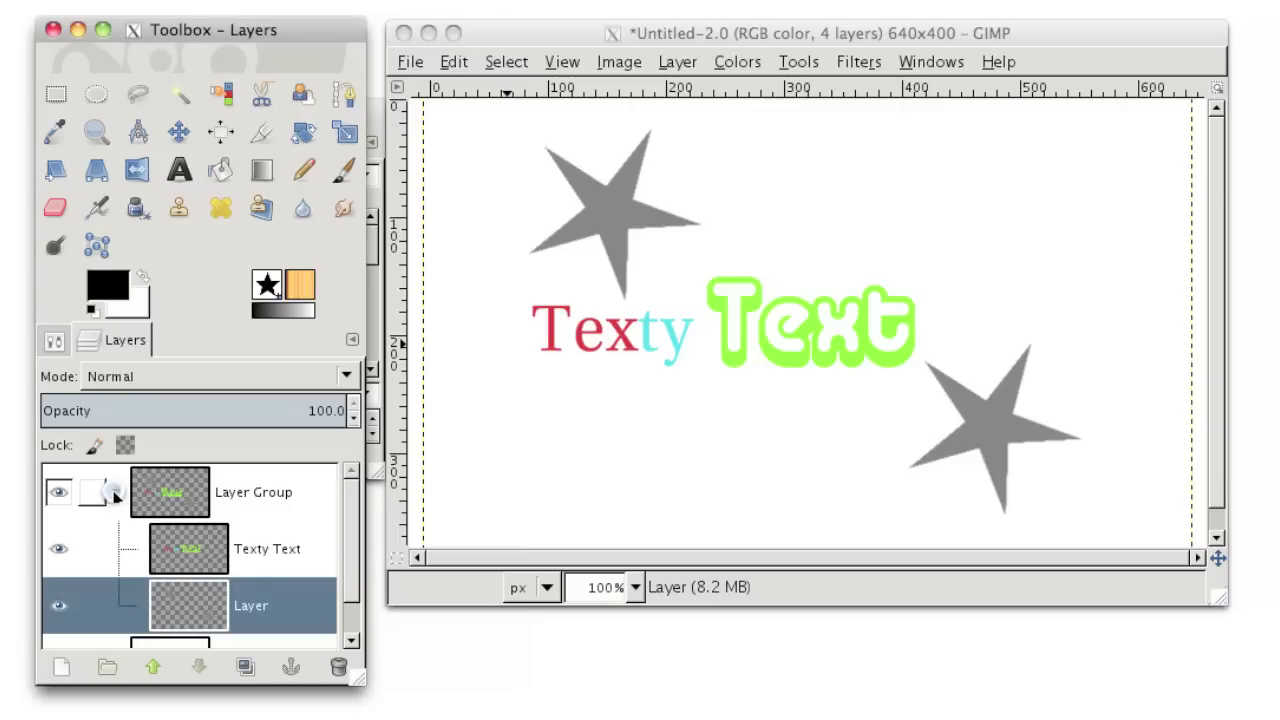
{"action": "left_click", "coordinate": [115, 494]}
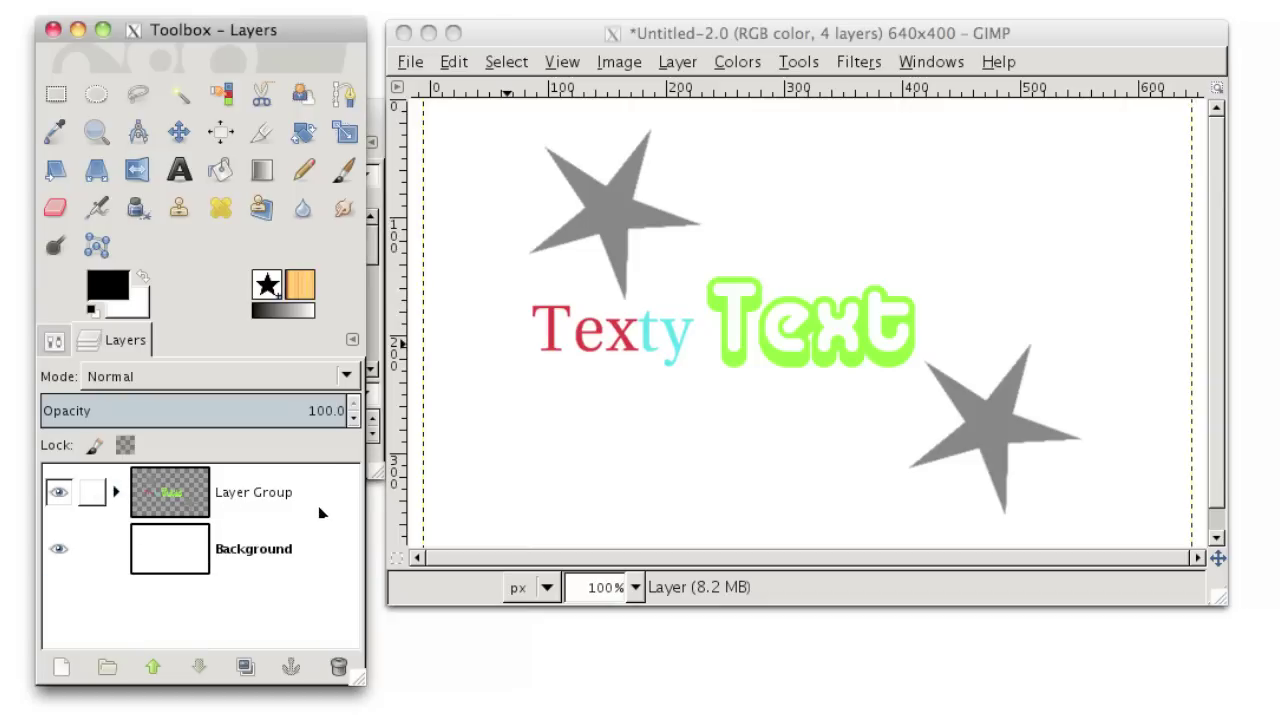